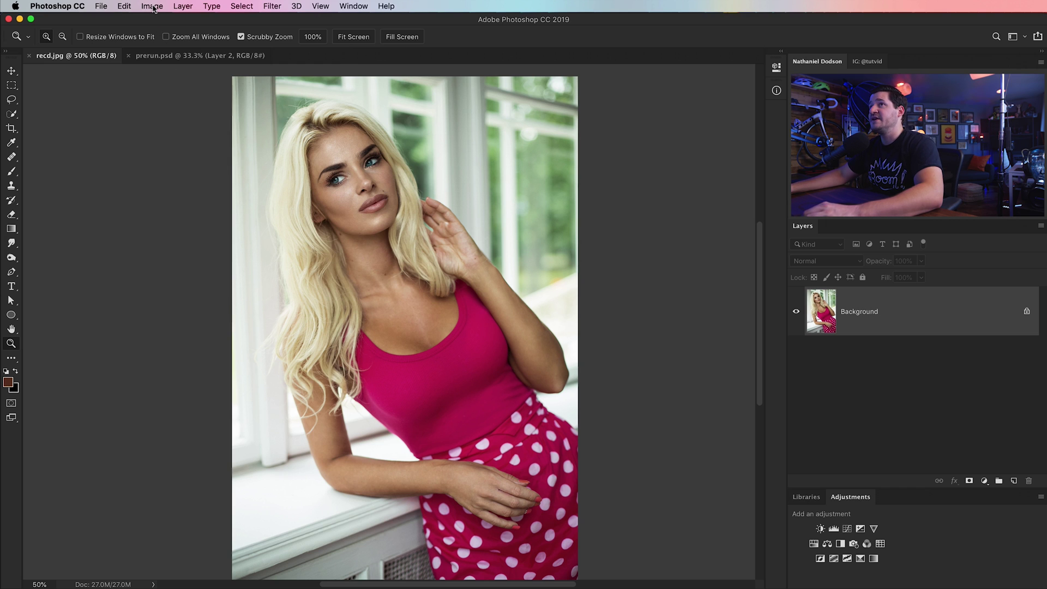
# Step: Resize the image to 200 percent in width and height with automatic resampling
pyautogui.click(152, 6)
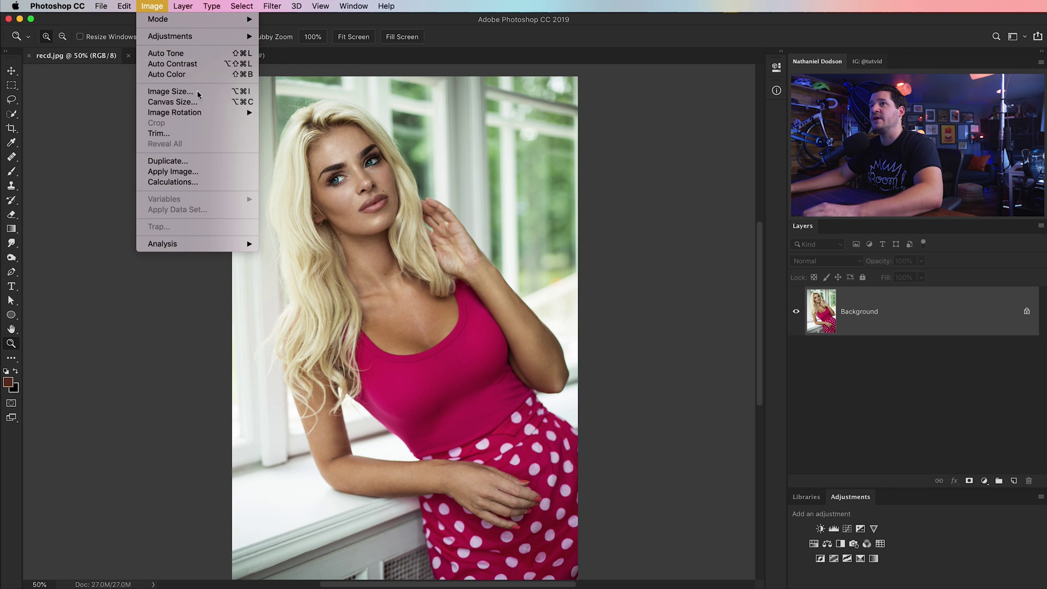
pyautogui.click(177, 91)
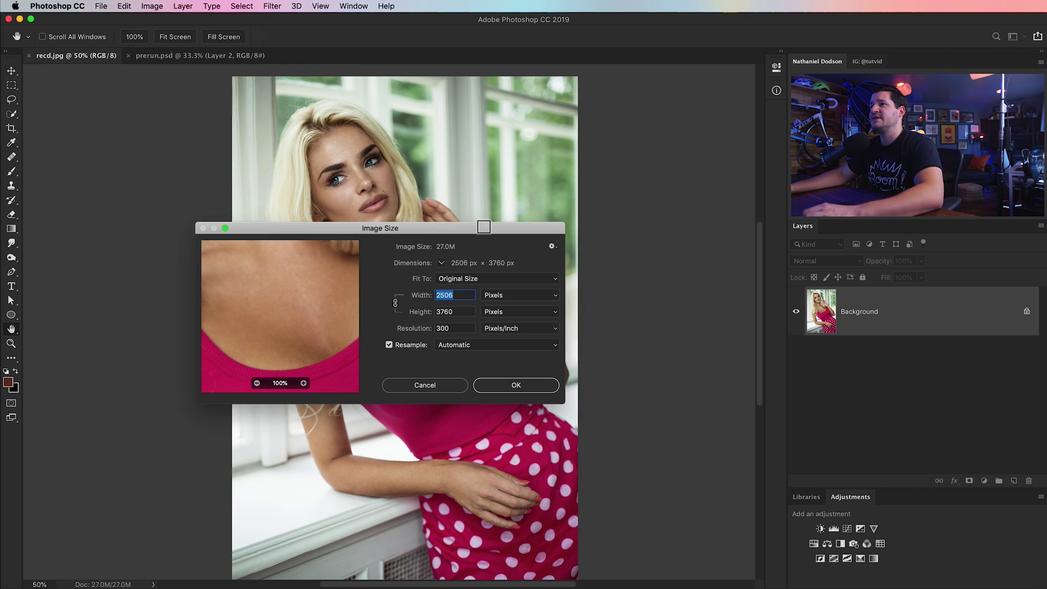
pyautogui.click(506, 295)
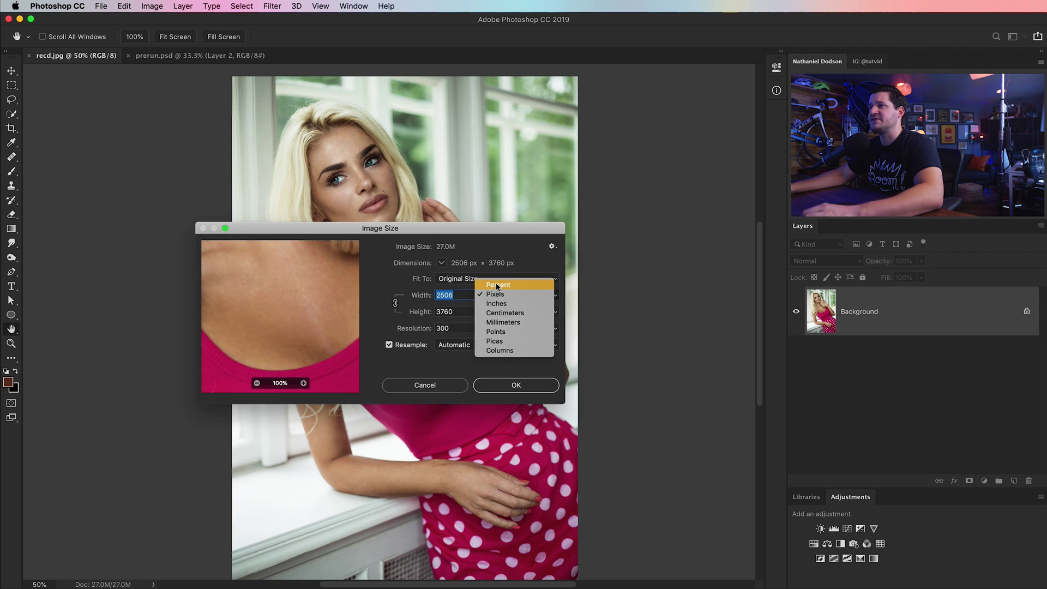
pyautogui.click(496, 285)
pyautogui.write('200')
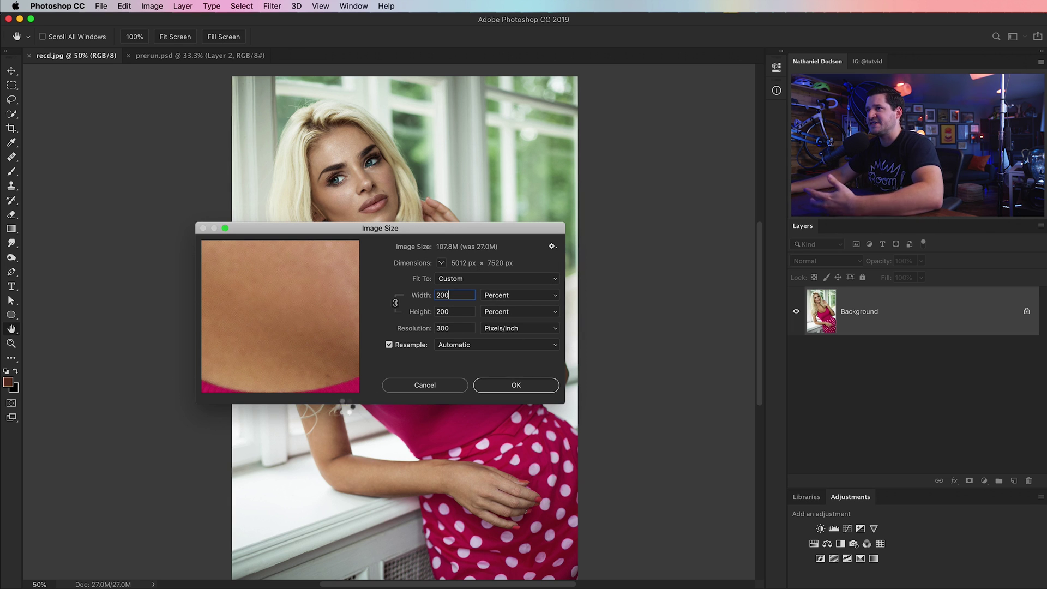
pyautogui.press('Return')
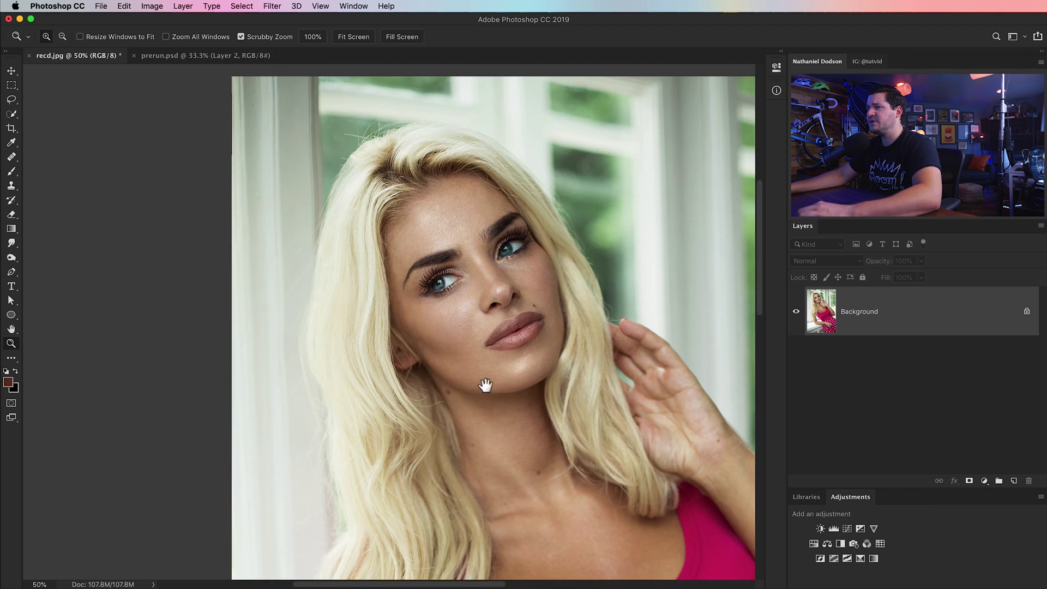
# Step: Create an automatic selection of the woman with Quick Selection's Select Subject
pyautogui.moveTo(484, 381); pyautogui.dragTo(334, 271)
pyautogui.press('super+minus')
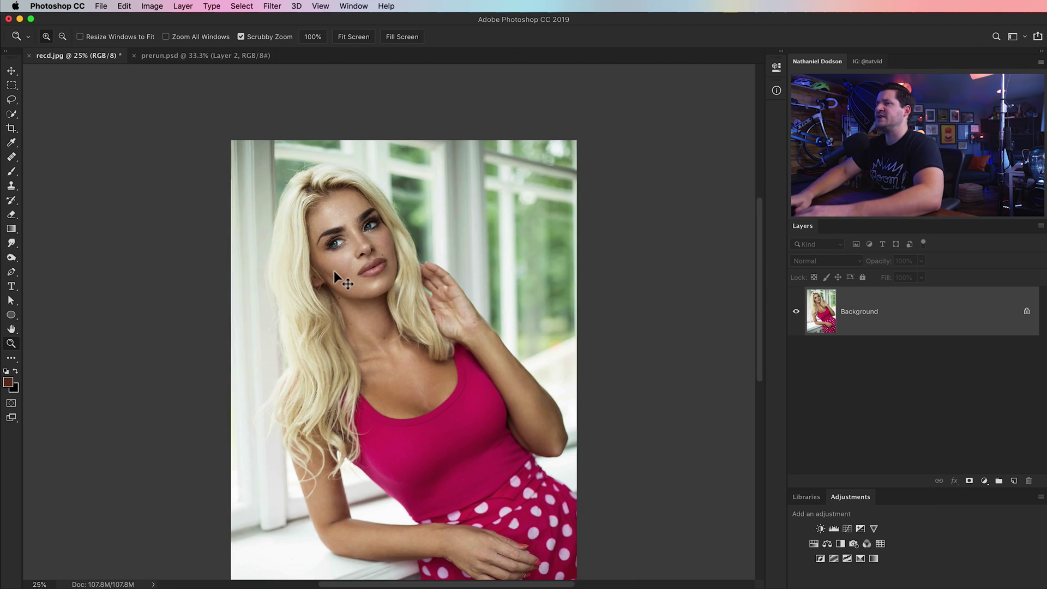
pyautogui.press('super+minus')
pyautogui.moveTo(347, 313); pyautogui.dragTo(265, 233)
pyautogui.click(367, 216)
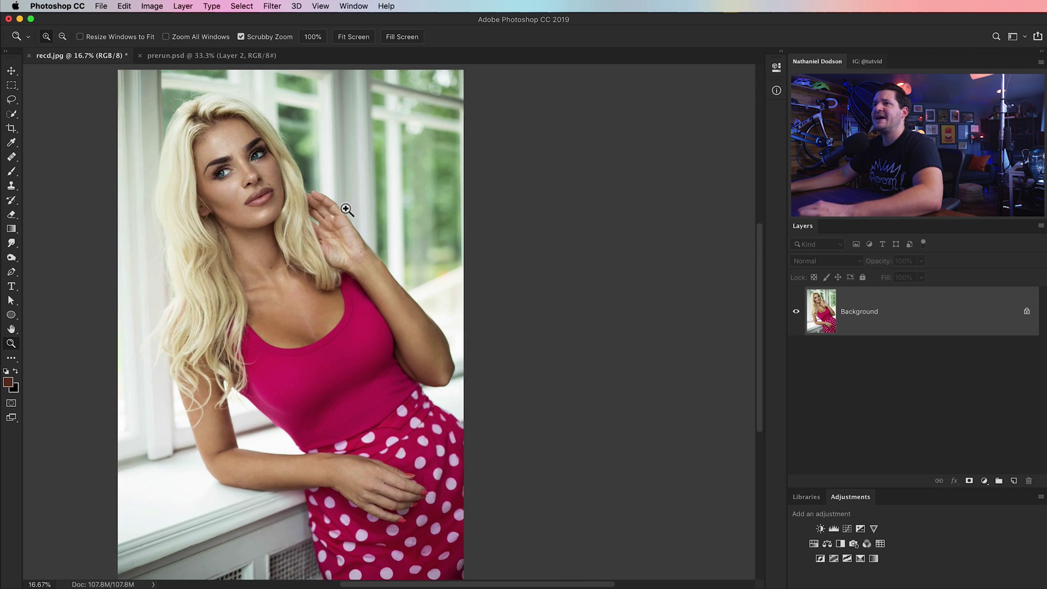
pyautogui.moveTo(324, 211); pyautogui.dragTo(386, 212)
pyautogui.click(11, 114)
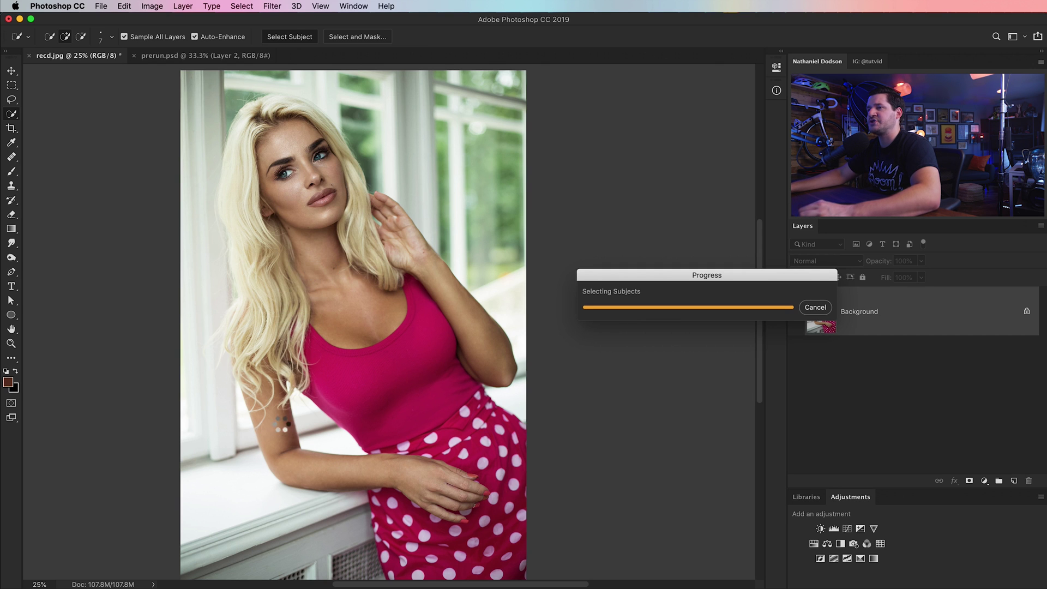
# Step: Subtract the bright window area between the bent arm and the torso from the selection, up to the hair strands, with Quick Selection
pyautogui.press('z')
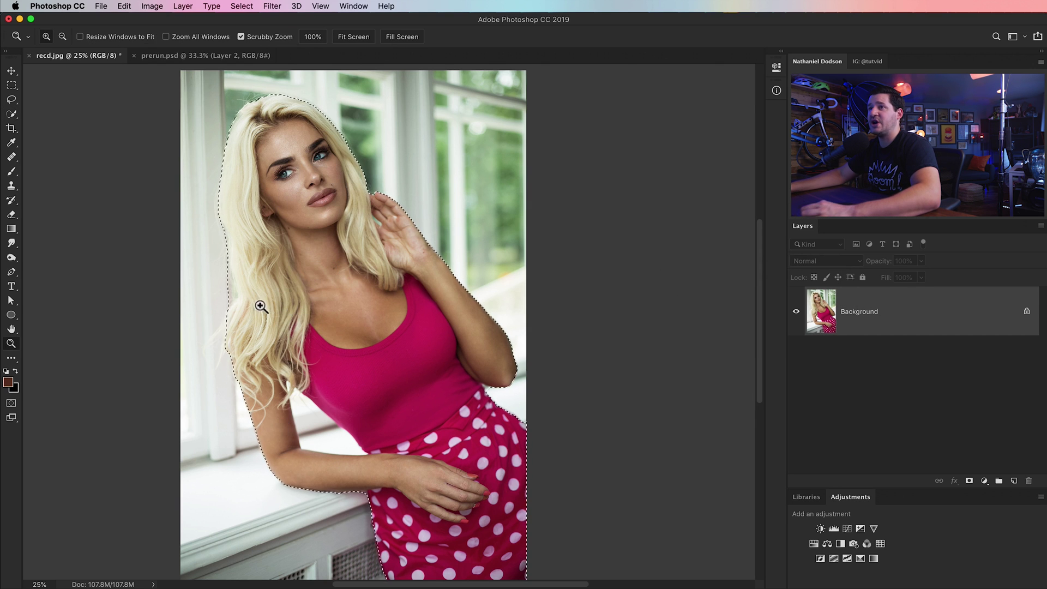
pyautogui.click(221, 269)
pyautogui.click(220, 269)
pyautogui.moveTo(243, 254); pyautogui.dragTo(282, 221)
pyautogui.press('super+d')
pyautogui.moveTo(282, 380); pyautogui.dragTo(311, 264)
pyautogui.moveTo(433, 433); pyautogui.dragTo(382, 338)
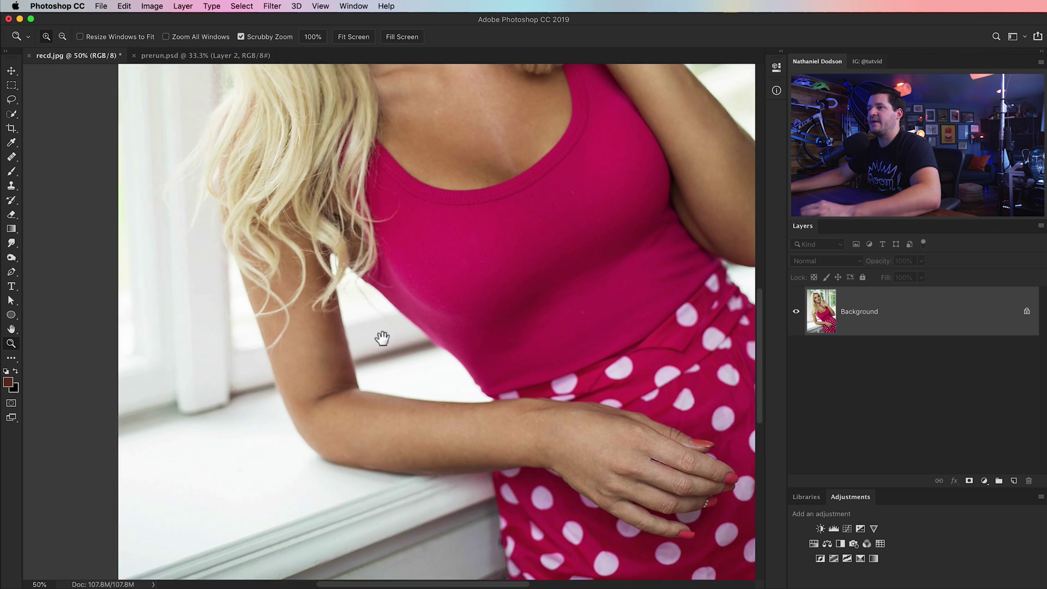
pyautogui.click(11, 114)
pyautogui.press('alt')
pyautogui.moveTo(349, 293)
pyautogui.mouseDown()
pyautogui.moveTo(387, 299)
pyautogui.moveTo(378, 369)
pyautogui.moveTo(462, 392)
pyautogui.mouseUp()
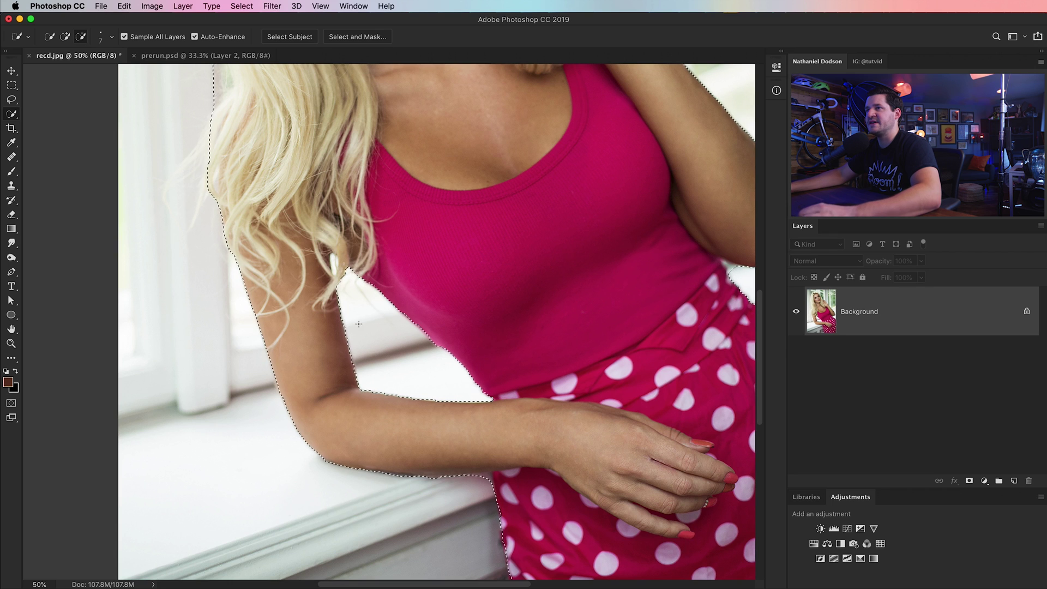
pyautogui.click(335, 260)
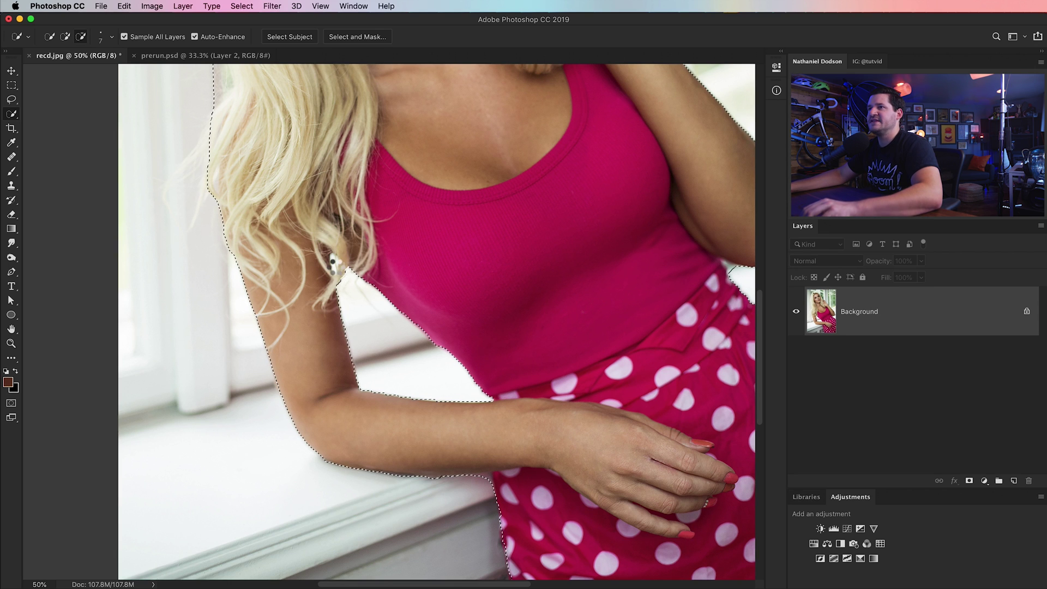
pyautogui.click(334, 266)
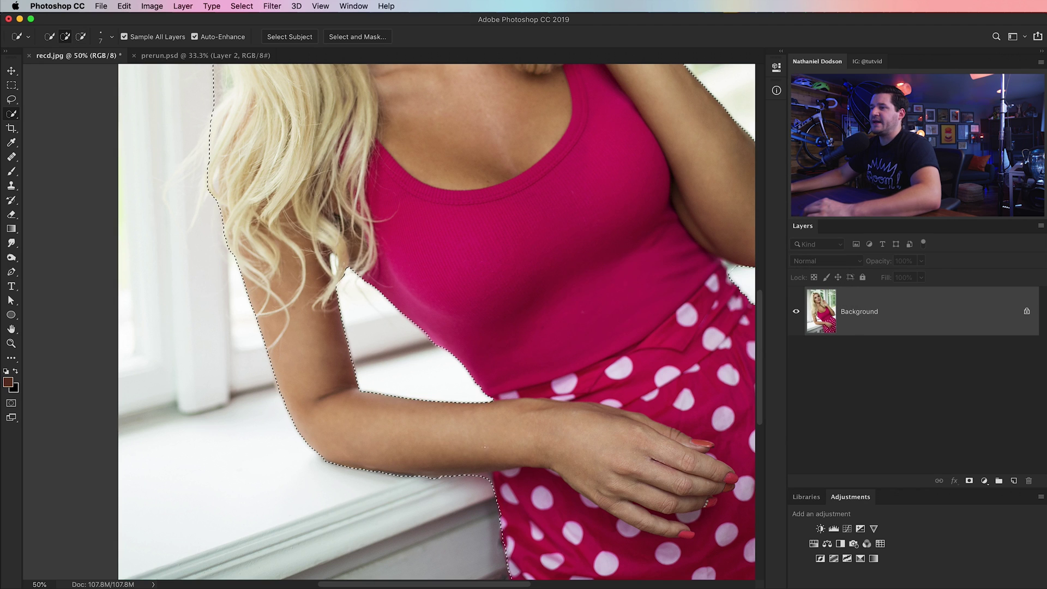
# Step: Examine the selection edge around the skirt, the lower arm, the raised hand and the hair
pyautogui.scroll(-5, 407, 327)
pyautogui.hscroll(3, 407, 327)
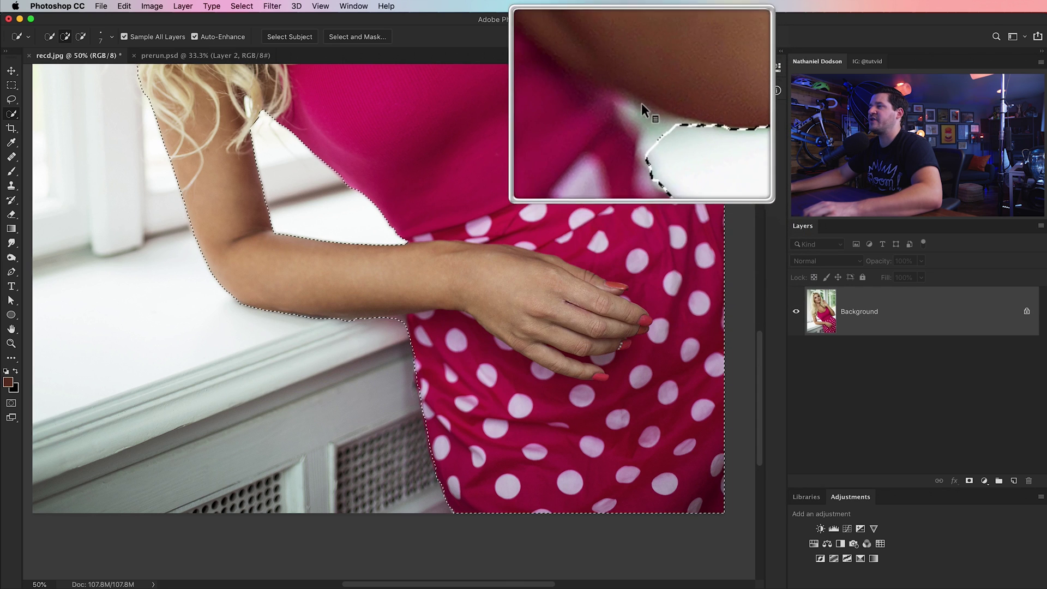
pyautogui.moveTo(518, 106); pyautogui.dragTo(648, 524)
pyautogui.moveTo(530, 285); pyautogui.dragTo(594, 427)
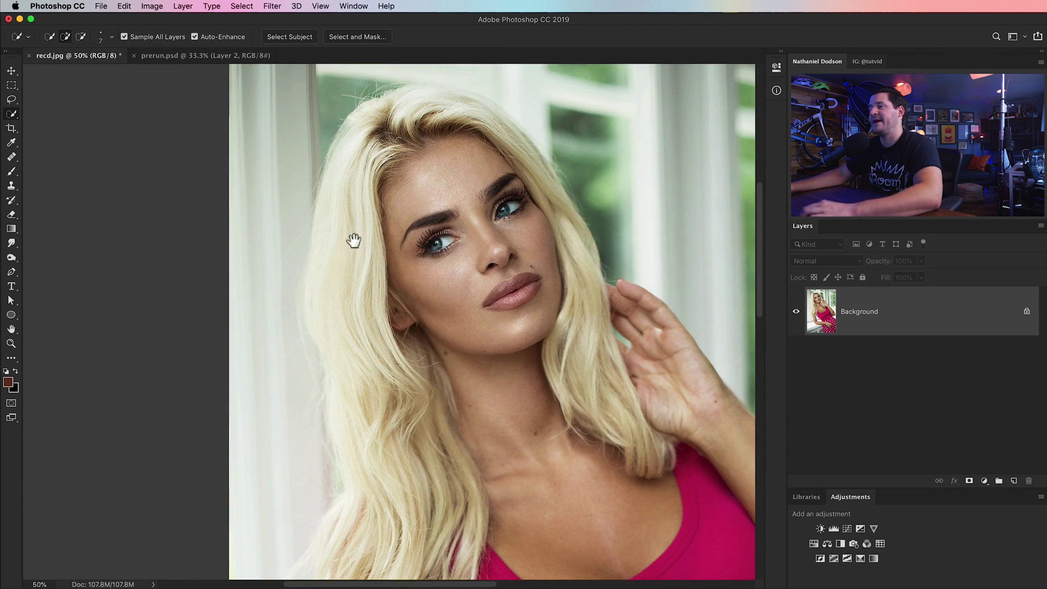
pyautogui.scroll(-7, 402, 296)
pyautogui.hscroll(7, 401, 296)
pyautogui.scroll(12, 679, 514)
pyautogui.hscroll(-8, 680, 514)
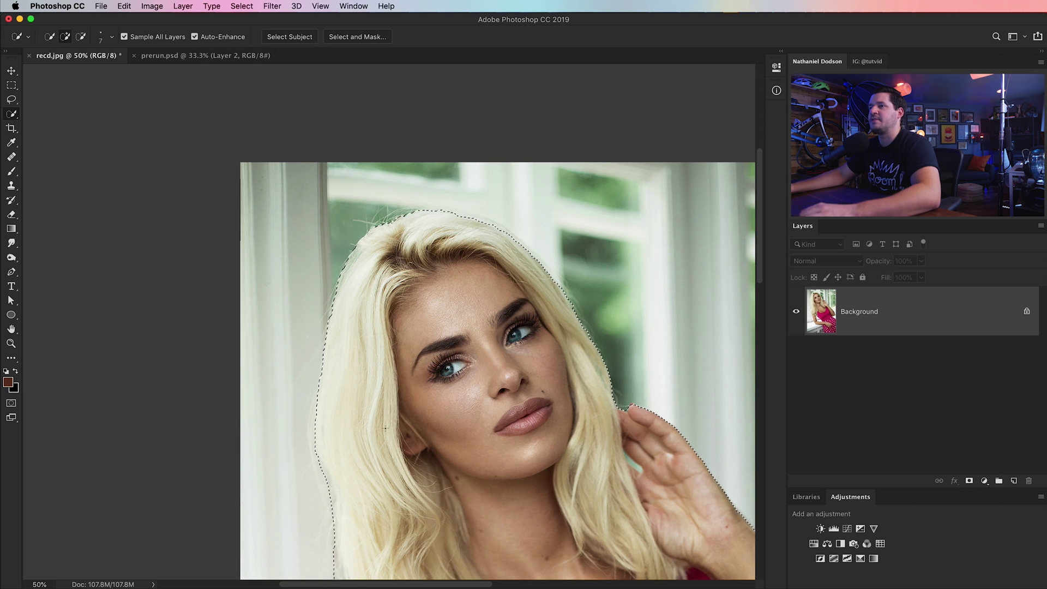
# Step: Try to extend the selection over the missed hair at the crown with Quick Selection, undoing the spill into the window
pyautogui.press('z')
pyautogui.click(479, 238)
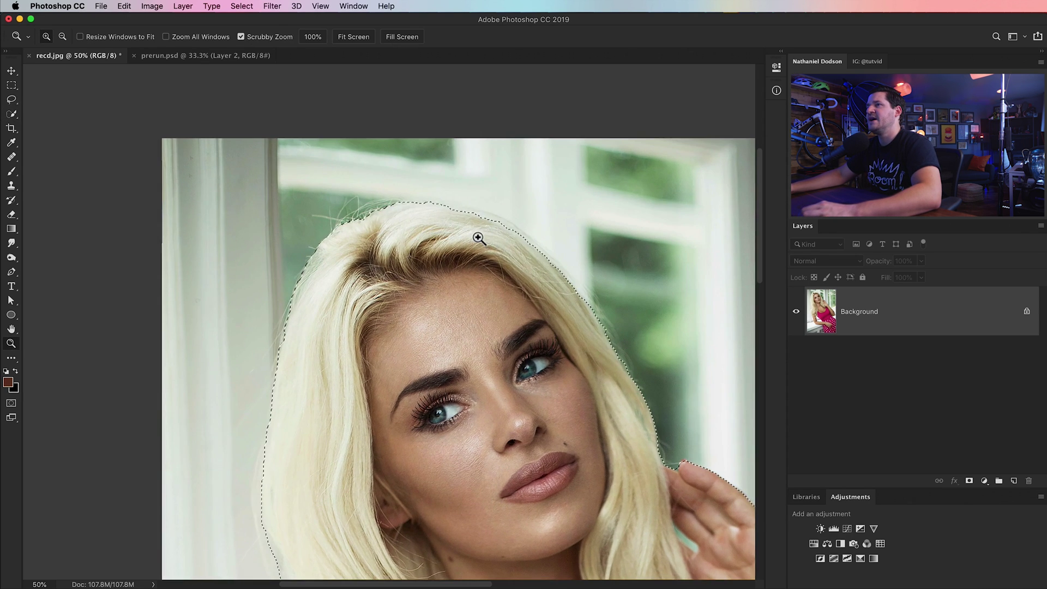
pyautogui.doubleClick(481, 238)
pyautogui.moveTo(499, 257); pyautogui.dragTo(382, 273)
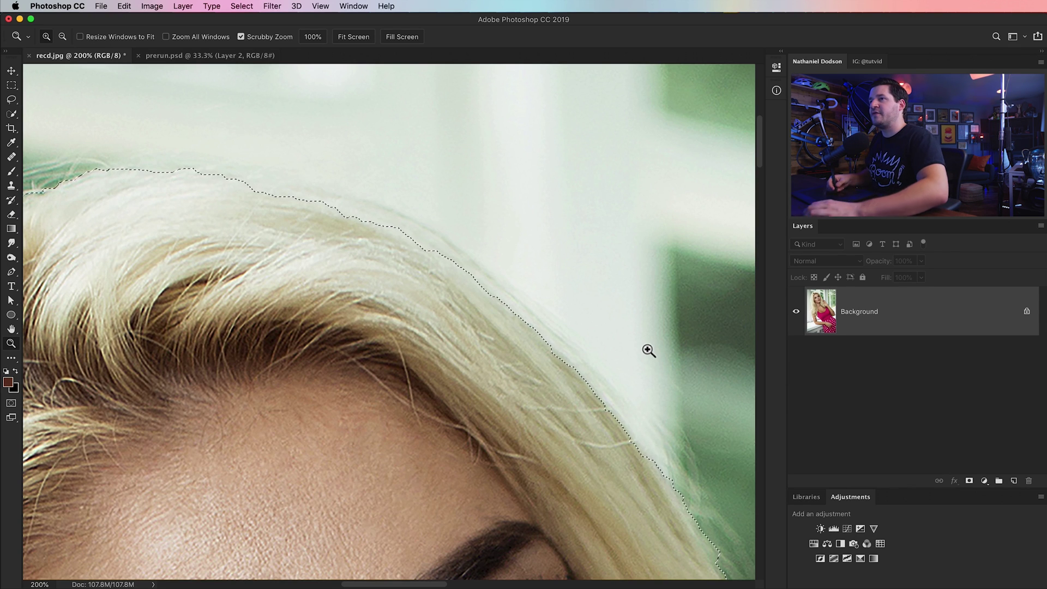
pyautogui.click(12, 114)
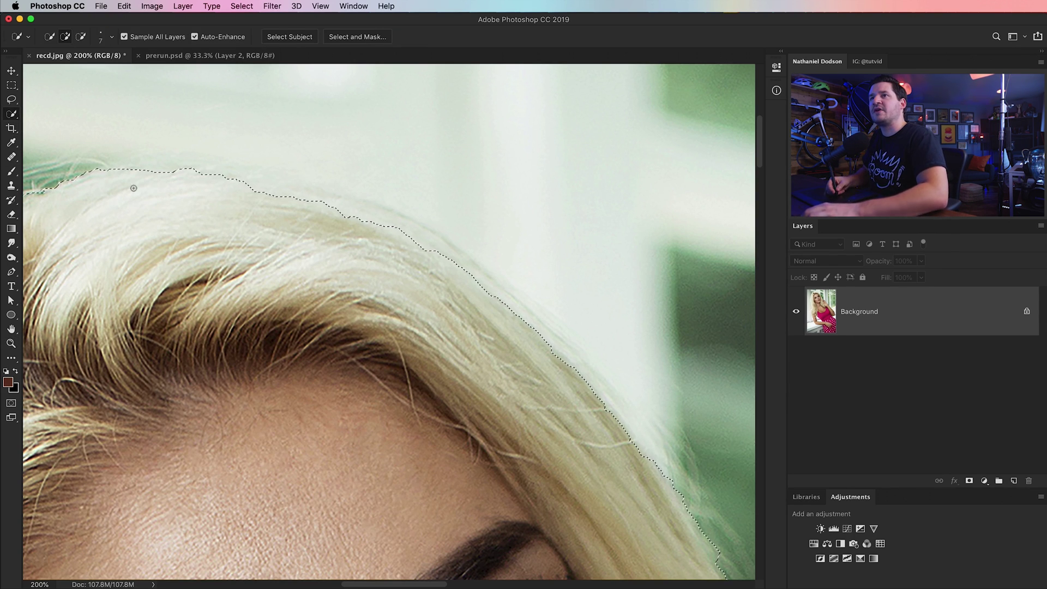
pyautogui.moveTo(140, 187)
pyautogui.mouseDown()
pyautogui.moveTo(451, 205)
pyautogui.moveTo(524, 230)
pyautogui.moveTo(589, 195)
pyautogui.moveTo(708, 218)
pyautogui.mouseUp()
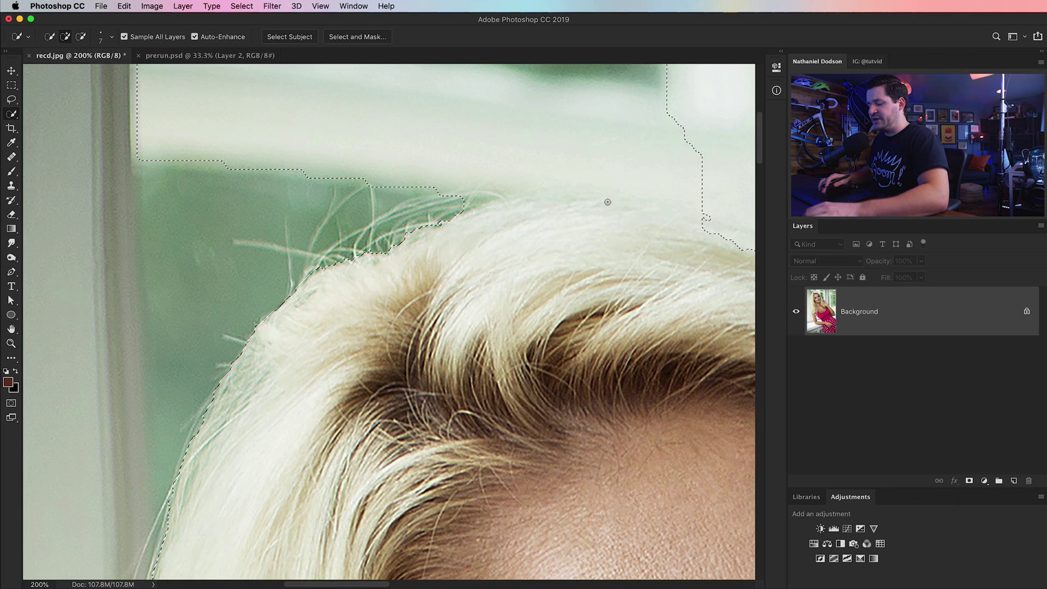
pyautogui.press('super+minus')
pyautogui.press('super+minus')
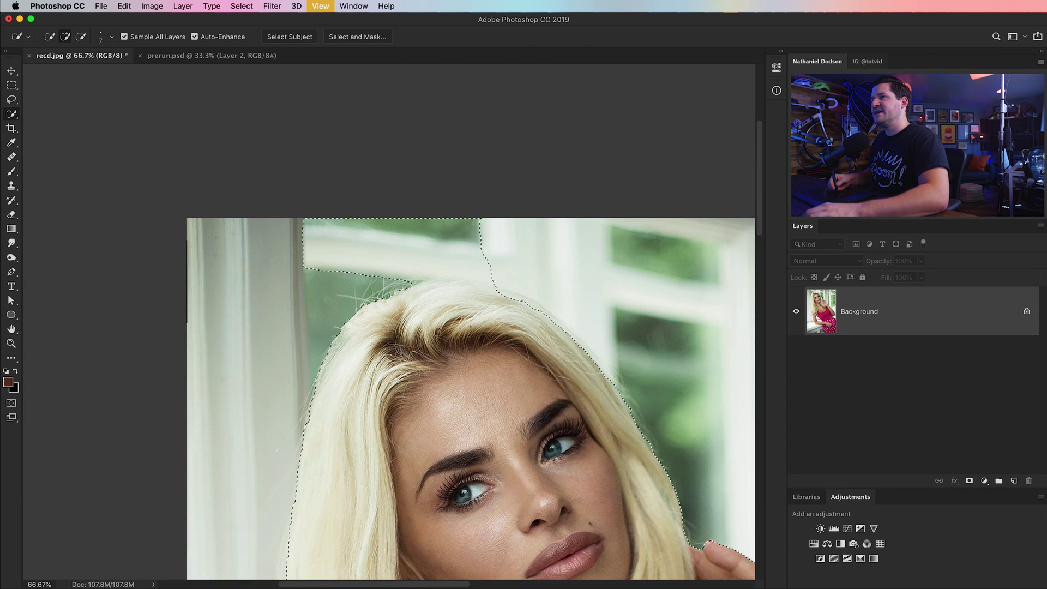
pyautogui.press('super+z')
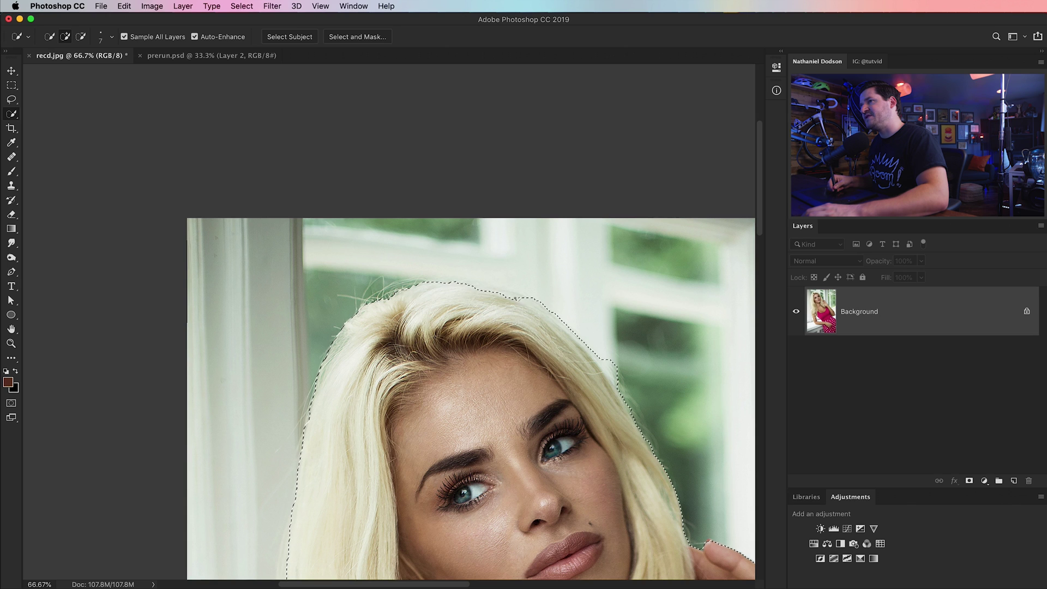
pyautogui.click(516, 297)
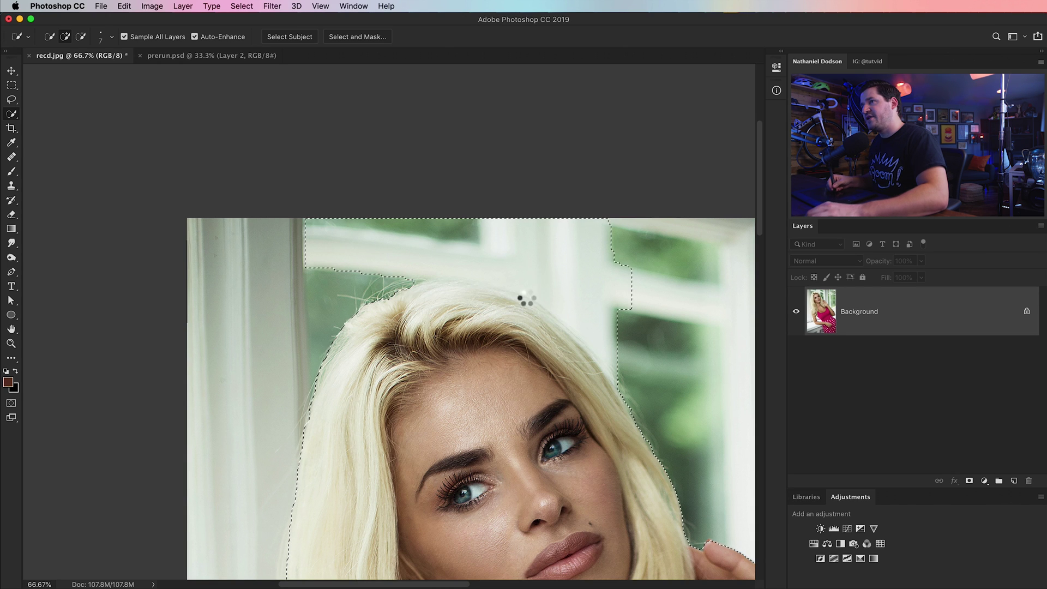
# Step: Add the missed blonde hair along the top of the head to the selection with the Lasso at 0 px feather
pyautogui.press('z')
pyautogui.click(554, 327)
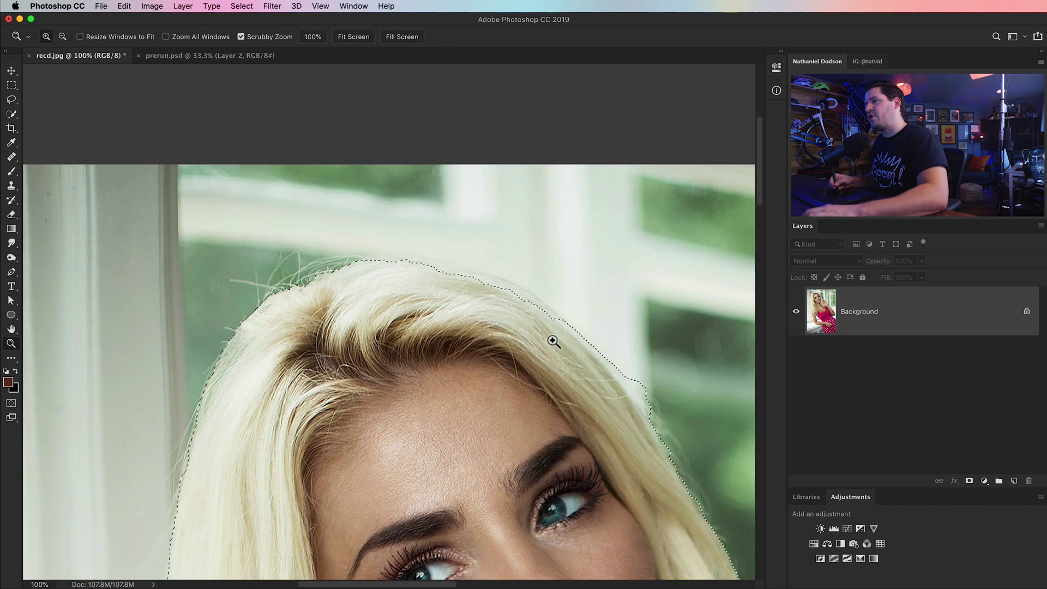
pyautogui.click(552, 340)
pyautogui.moveTo(540, 327); pyautogui.dragTo(697, 398)
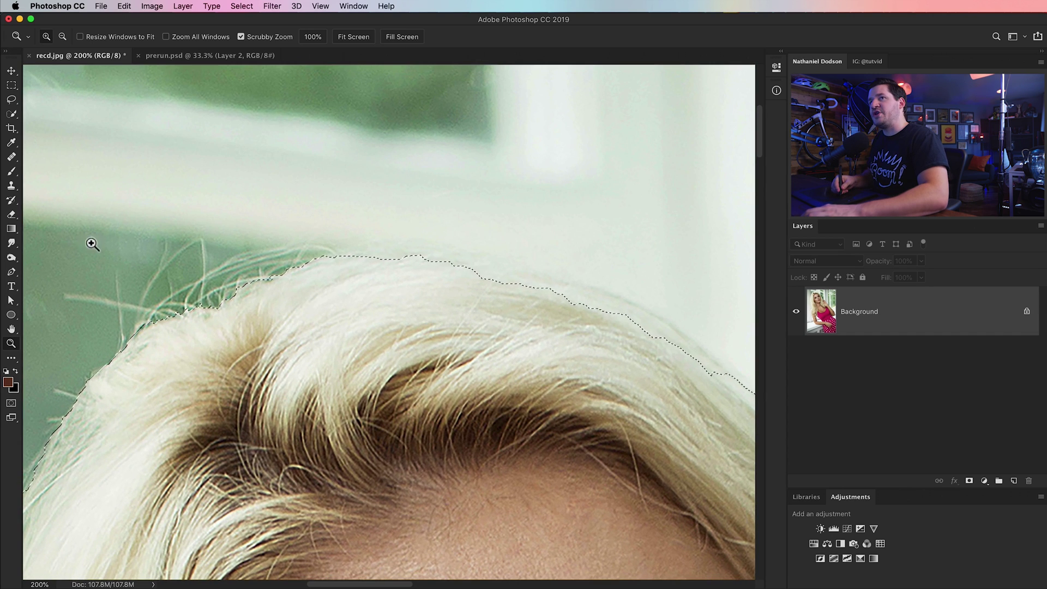
pyautogui.press('l')
pyautogui.press('shift')
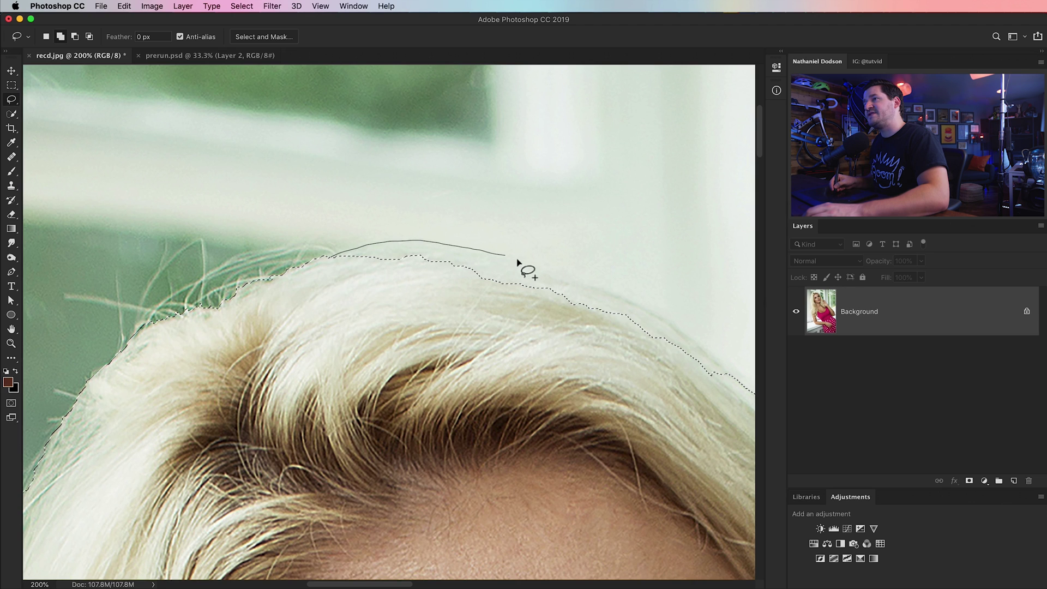
pyautogui.moveTo(557, 275)
pyautogui.mouseDown()
pyautogui.moveTo(602, 313)
pyautogui.moveTo(376, 283)
pyautogui.mouseUp()
pyautogui.moveTo(457, 371)
pyautogui.mouseDown()
pyautogui.moveTo(391, 360)
pyautogui.moveTo(364, 304)
pyautogui.mouseUp()
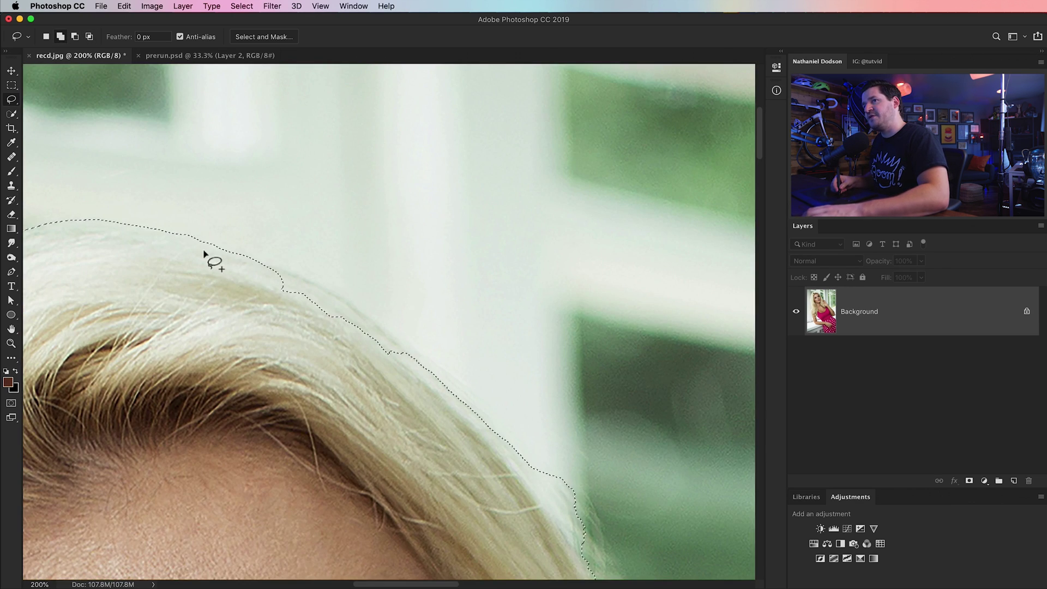
pyautogui.moveTo(207, 242); pyautogui.dragTo(261, 261)
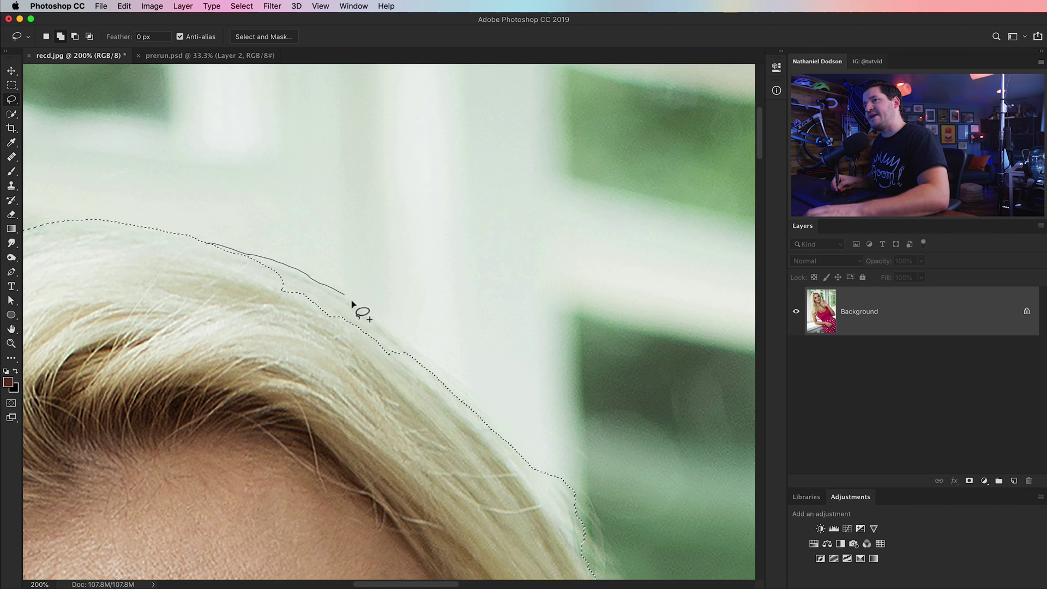
# Step: Refine the selection with the Lasso along the outer hair edge beside the face, where it meets the dark window pane
pyautogui.moveTo(319, 372)
pyautogui.mouseDown()
pyautogui.moveTo(216, 307)
pyautogui.moveTo(283, 361)
pyautogui.moveTo(250, 364)
pyautogui.moveTo(300, 332)
pyautogui.moveTo(238, 293)
pyautogui.mouseUp()
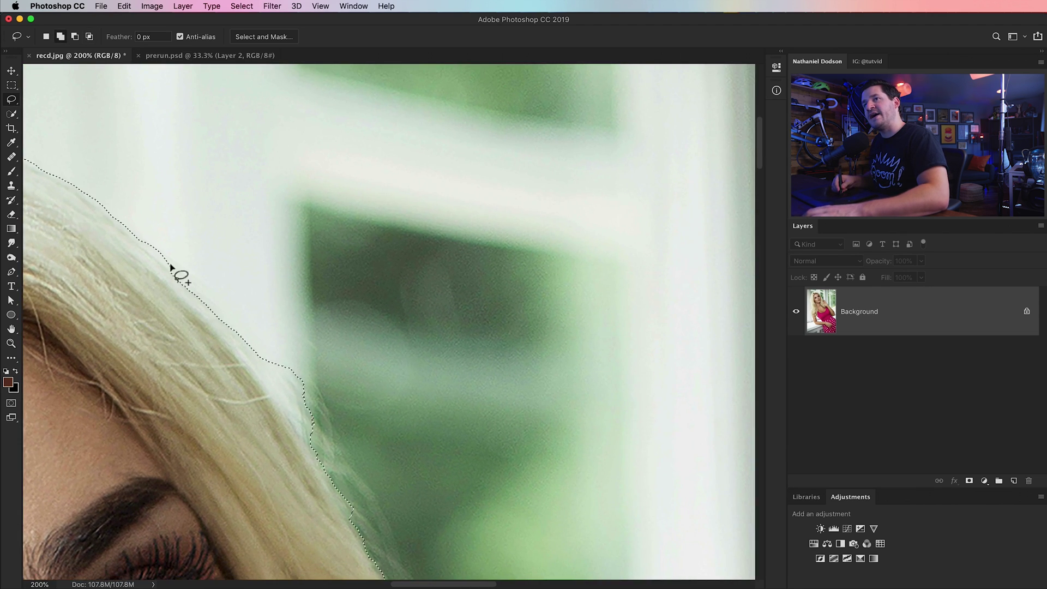
pyautogui.moveTo(143, 244); pyautogui.dragTo(176, 269)
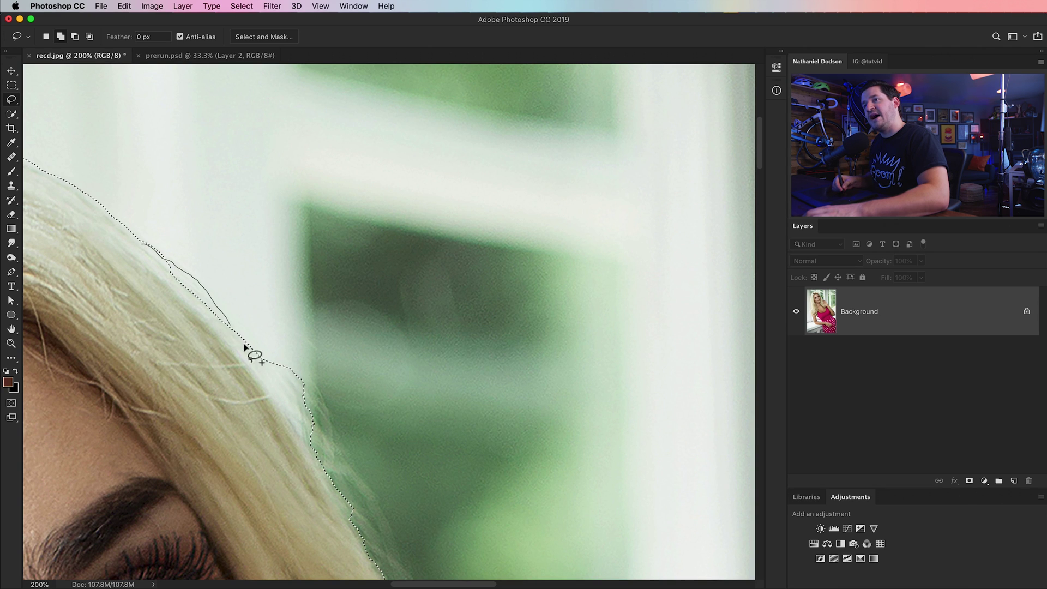
pyautogui.moveTo(152, 309); pyautogui.dragTo(149, 305)
pyautogui.scroll(-3, 238, 397)
pyautogui.hscroll(2, 239, 397)
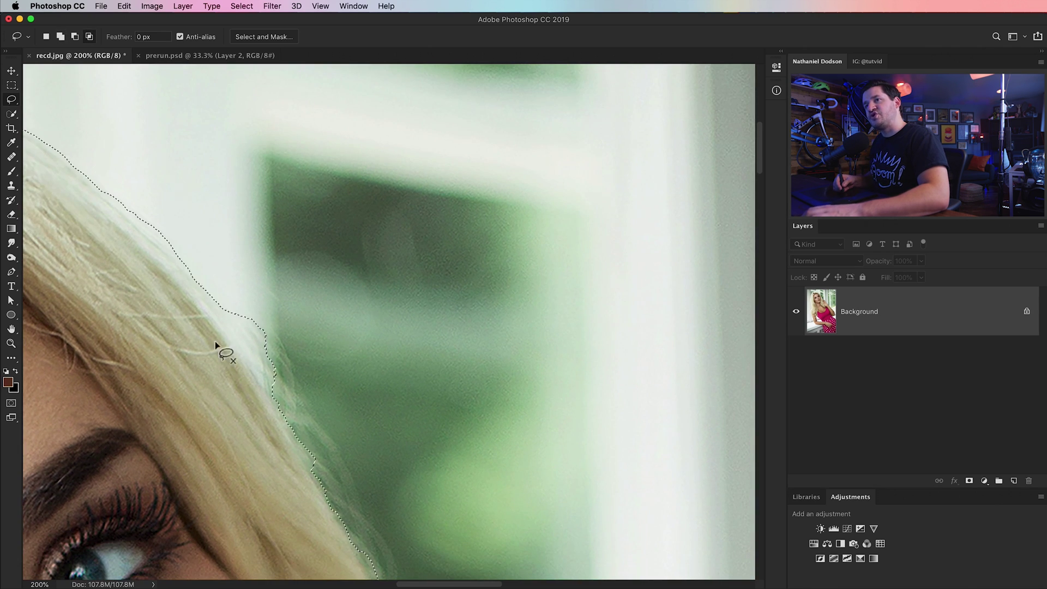
pyautogui.moveTo(181, 268); pyautogui.dragTo(223, 314)
pyautogui.moveTo(239, 388); pyautogui.dragTo(251, 403)
# Step: Subtract the strip of window frame beside the long wavy hair, opposite the raised hand, from the selection with the Lasso
pyautogui.moveTo(273, 456); pyautogui.dragTo(289, 283)
pyautogui.moveTo(346, 469); pyautogui.dragTo(344, 258)
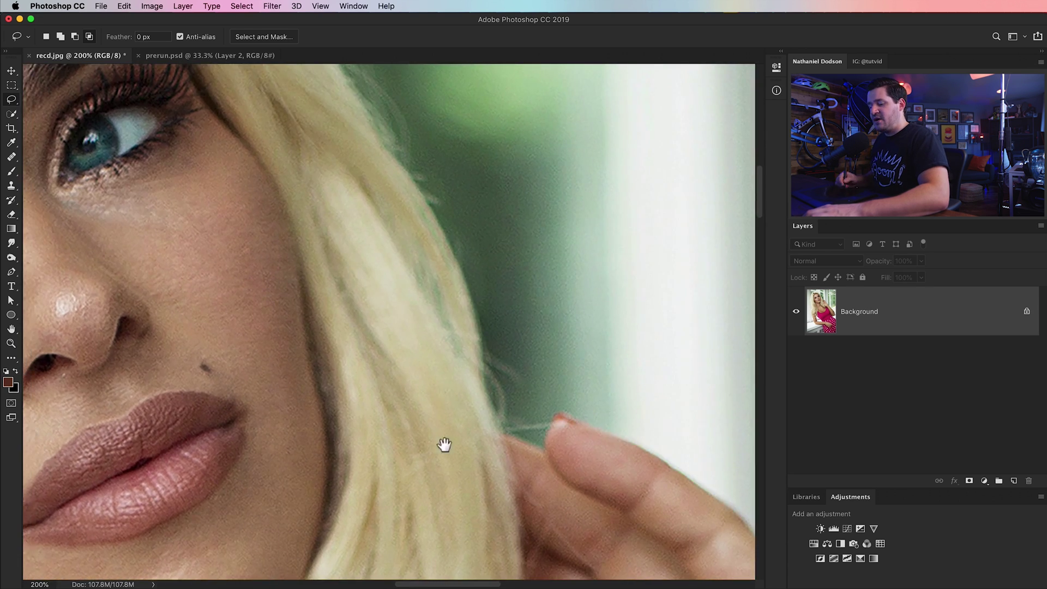
pyautogui.moveTo(54, 72); pyautogui.dragTo(227, 310)
pyautogui.press('super+minus')
pyautogui.press('super+minus')
pyautogui.press('super+minus')
pyautogui.moveTo(363, 417); pyautogui.dragTo(446, 224)
pyautogui.press('z')
pyautogui.moveTo(362, 354)
pyautogui.mouseDown()
pyautogui.moveTo(427, 327)
pyautogui.moveTo(488, 245)
pyautogui.moveTo(463, 304)
pyautogui.moveTo(460, 294)
pyautogui.mouseUp()
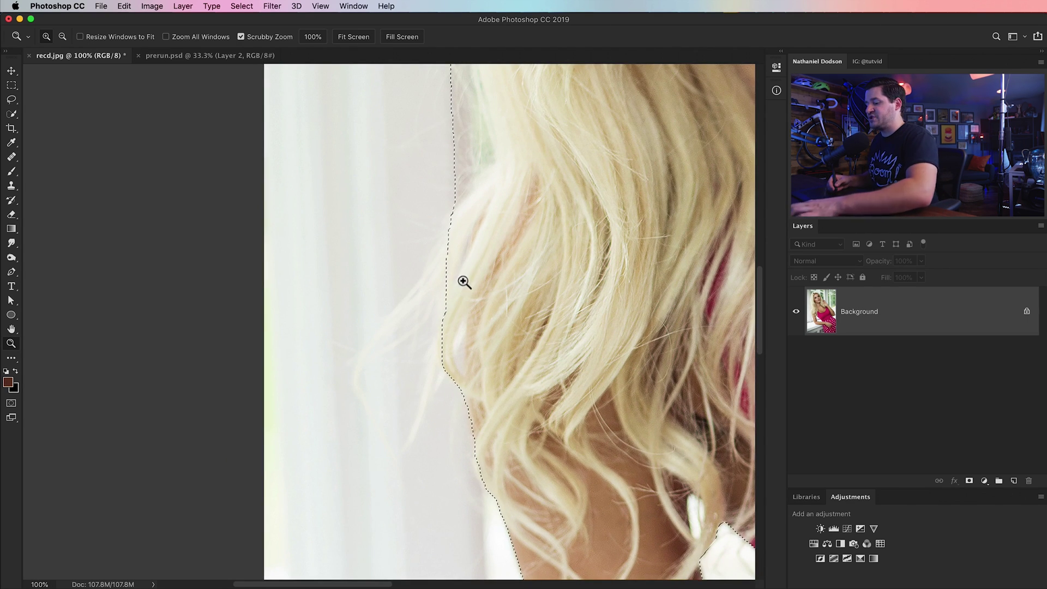
pyautogui.press('l')
pyautogui.moveTo(492, 241); pyautogui.dragTo(493, 394)
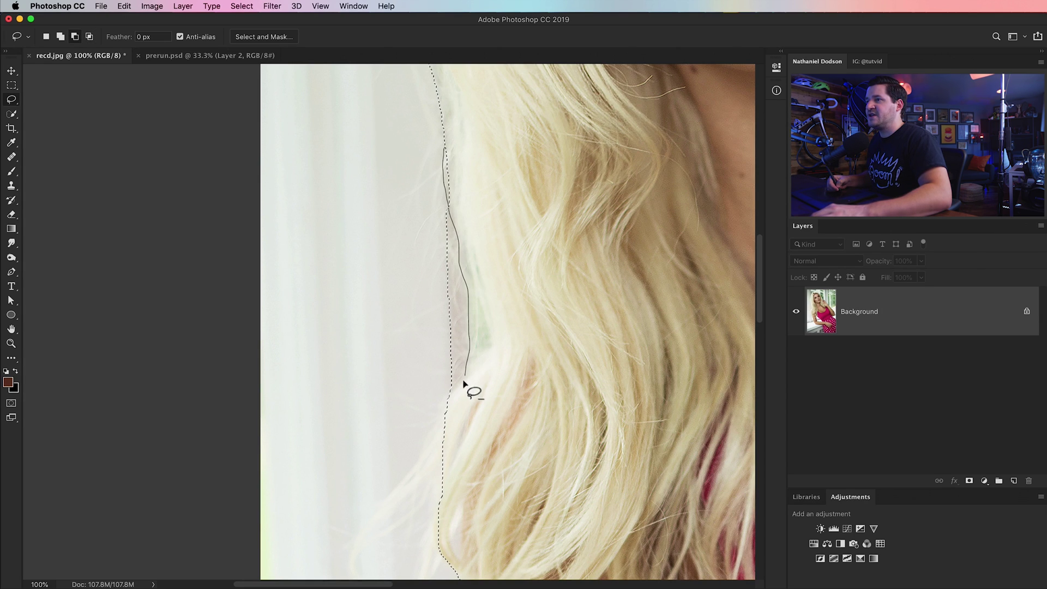
pyautogui.moveTo(390, 287); pyautogui.dragTo(420, 212)
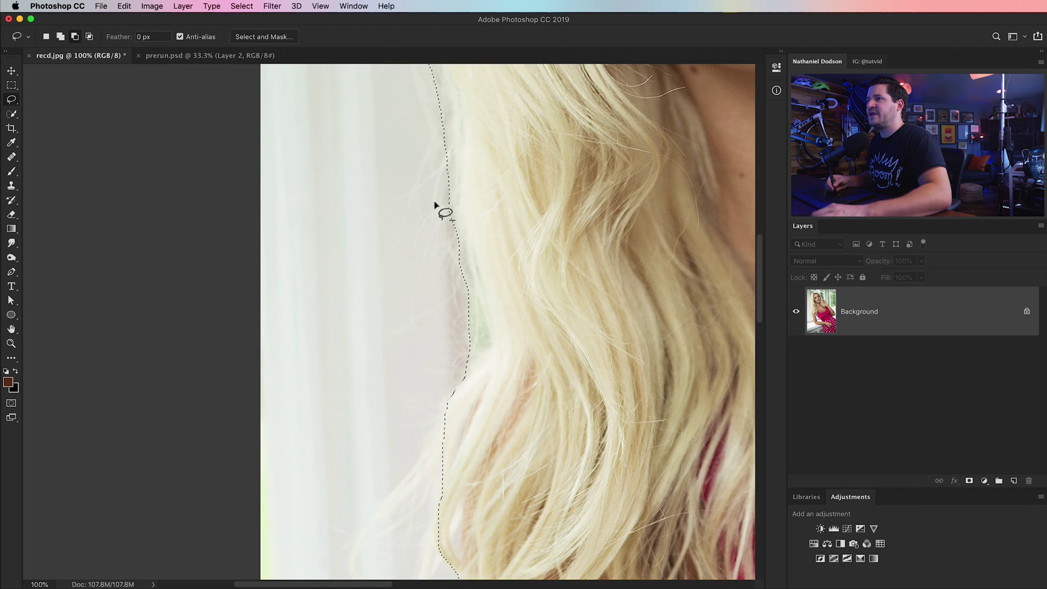
# Step: Add the stray flyaway strands on the outer edge of the long wavy hair above the elbow to the selection with the Lasso
pyautogui.scroll(-2, 474, 327)
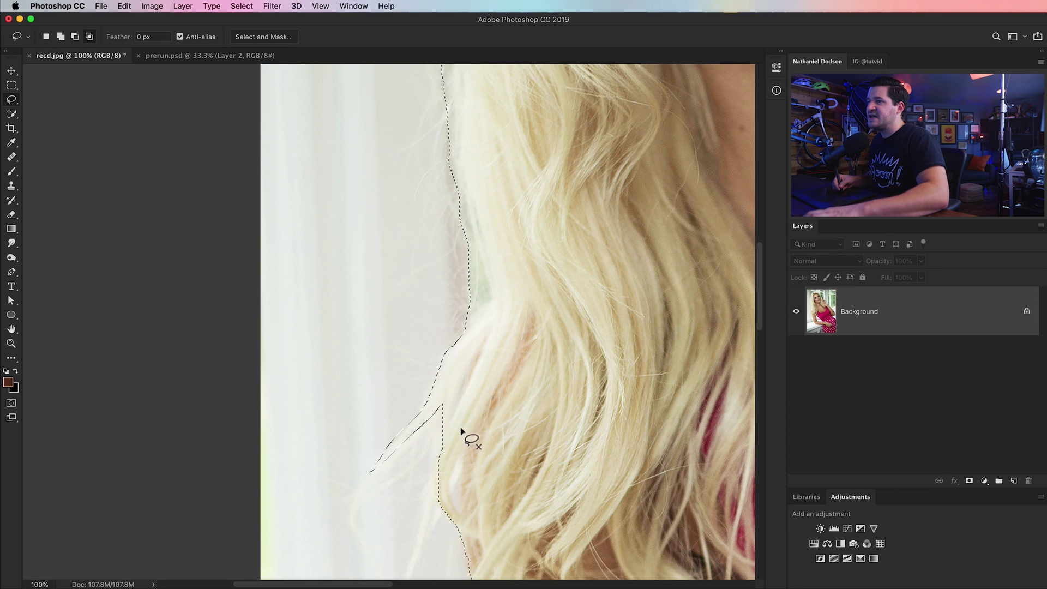
pyautogui.scroll(-6, 461, 430)
pyautogui.moveTo(457, 337); pyautogui.dragTo(463, 311)
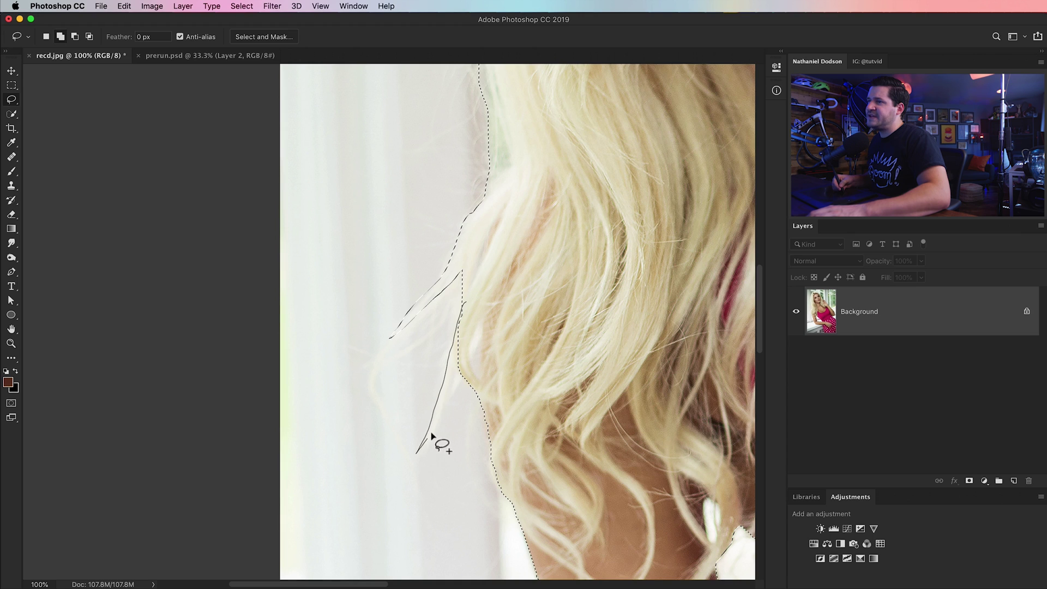
pyautogui.moveTo(470, 331); pyautogui.dragTo(471, 333)
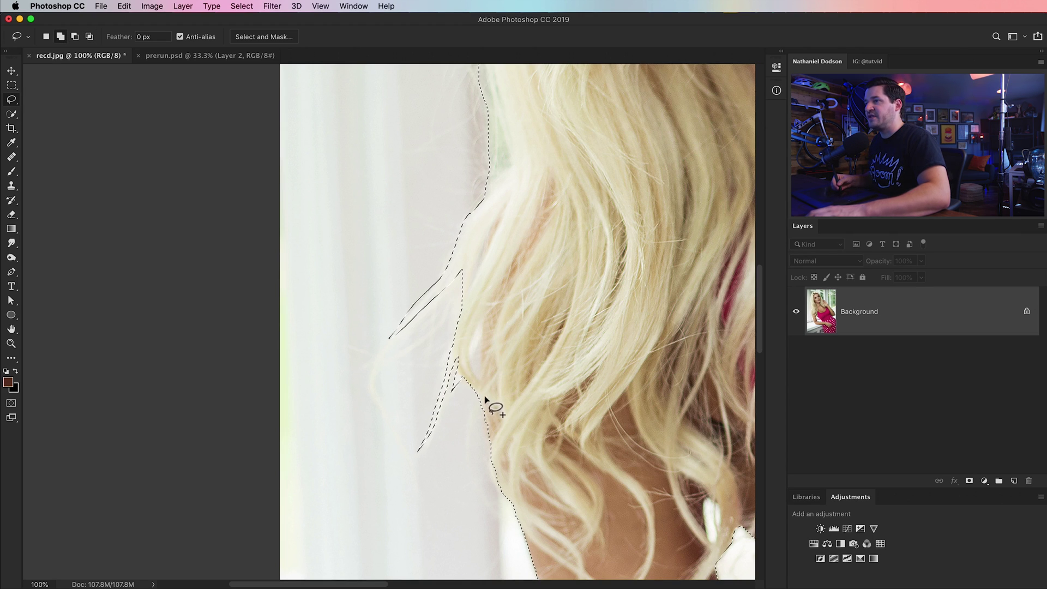
pyautogui.moveTo(482, 386); pyautogui.dragTo(484, 380)
pyautogui.moveTo(530, 451)
pyautogui.mouseDown()
pyautogui.moveTo(516, 320)
pyautogui.moveTo(488, 269)
pyautogui.moveTo(435, 290)
pyautogui.mouseUp()
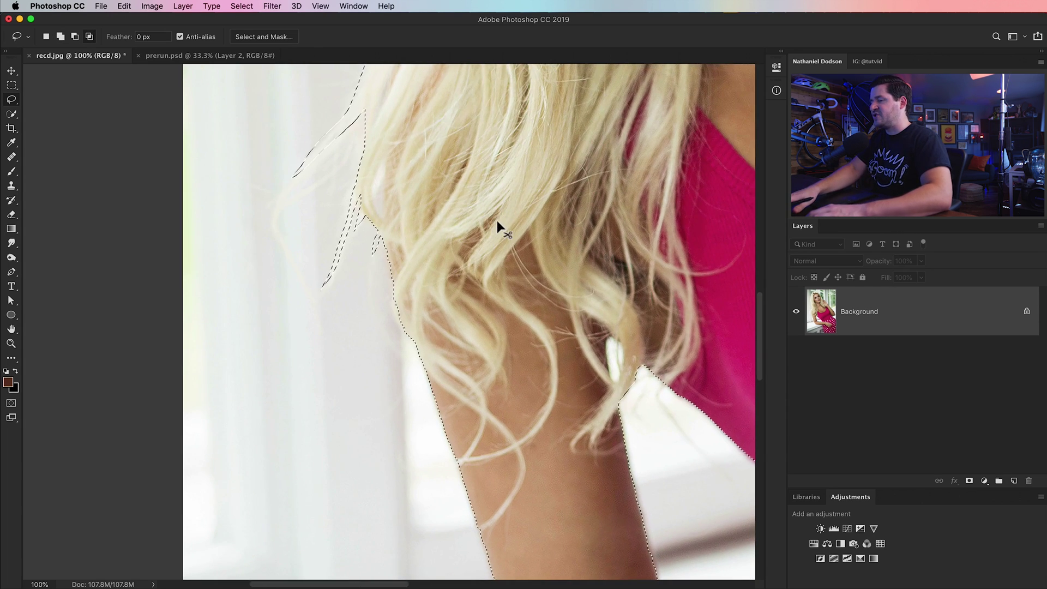
# Step: Open the woman's selection in the Select and Mask workspace
pyautogui.press('super+minus')
pyautogui.press('super+minus')
pyautogui.press('super+minus')
pyautogui.scroll(10, 643, 322)
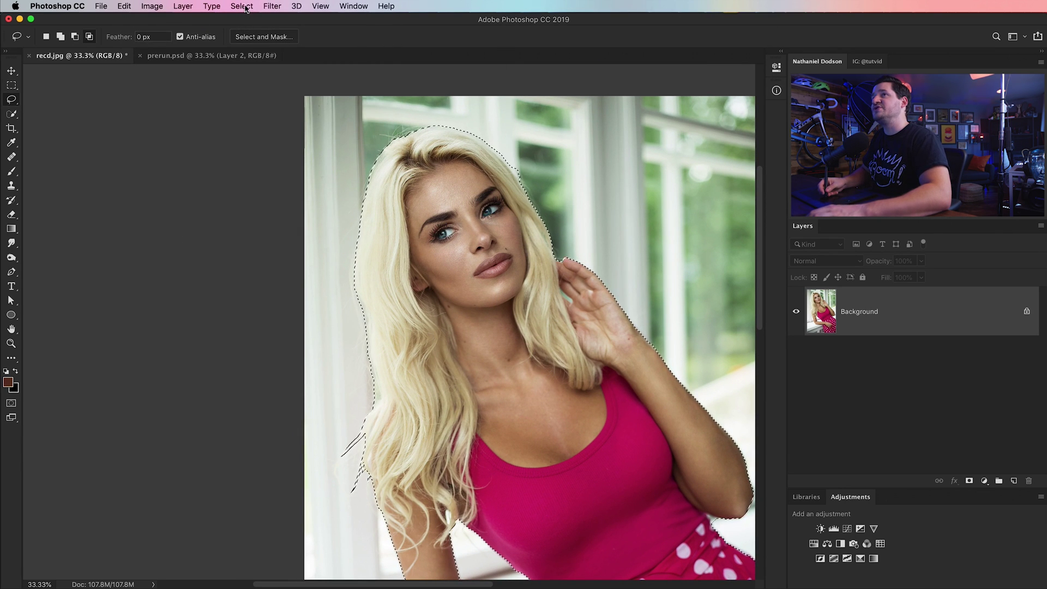
pyautogui.click(242, 6)
pyautogui.click(293, 155)
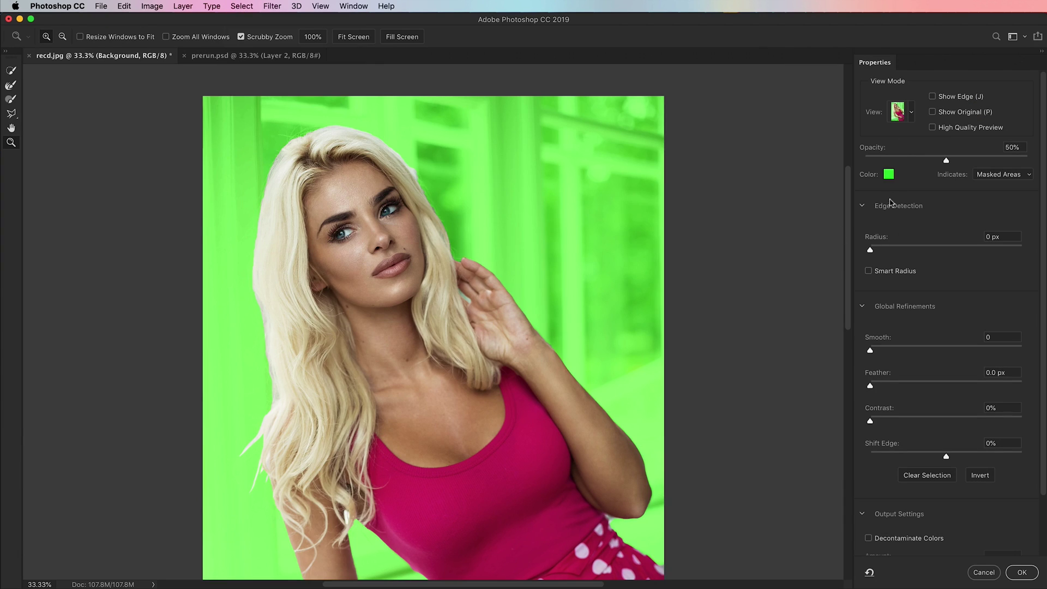
pyautogui.scroll(-5, 594, 296)
pyautogui.hscroll(-3, 594, 296)
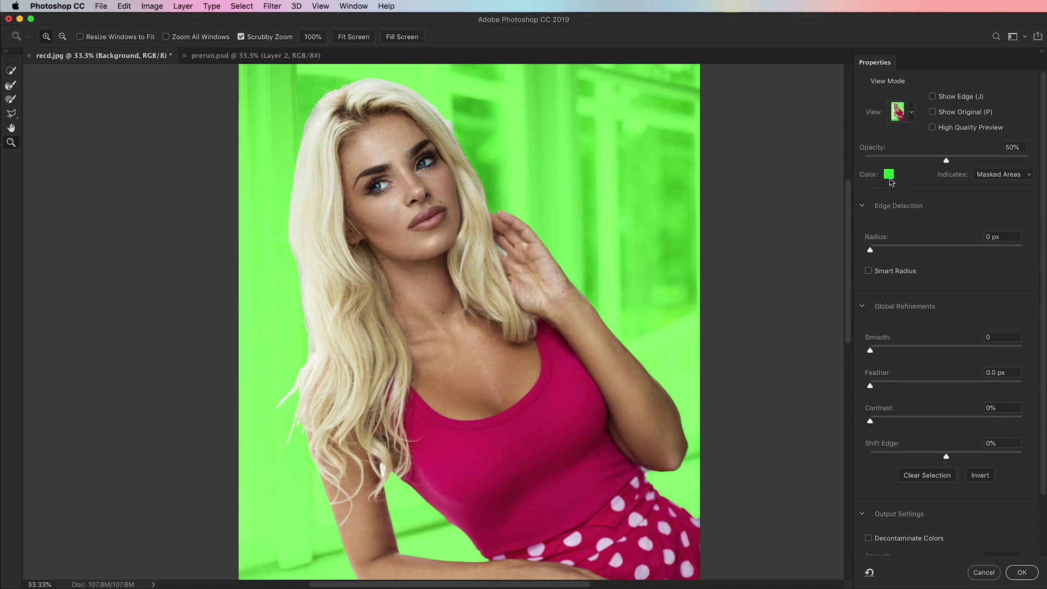
pyautogui.click(888, 174)
# Step: Subtract the leftover background bump along the forearm's lower edge from the selection with the Brush at size 30
pyautogui.moveTo(670, 295); pyautogui.dragTo(585, 246)
pyautogui.scroll(-5, 572, 327)
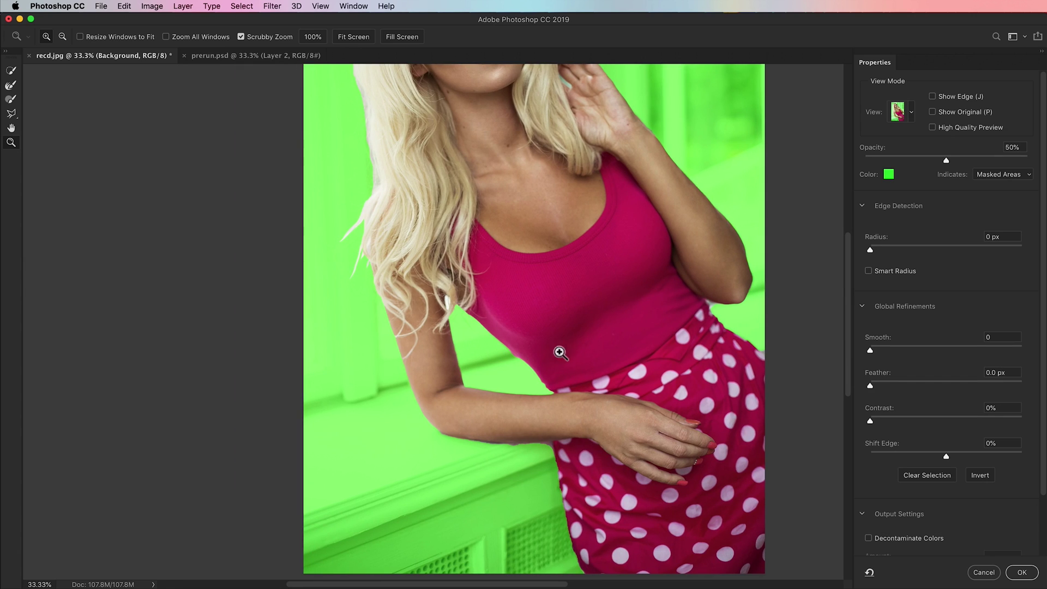
pyautogui.click(494, 458)
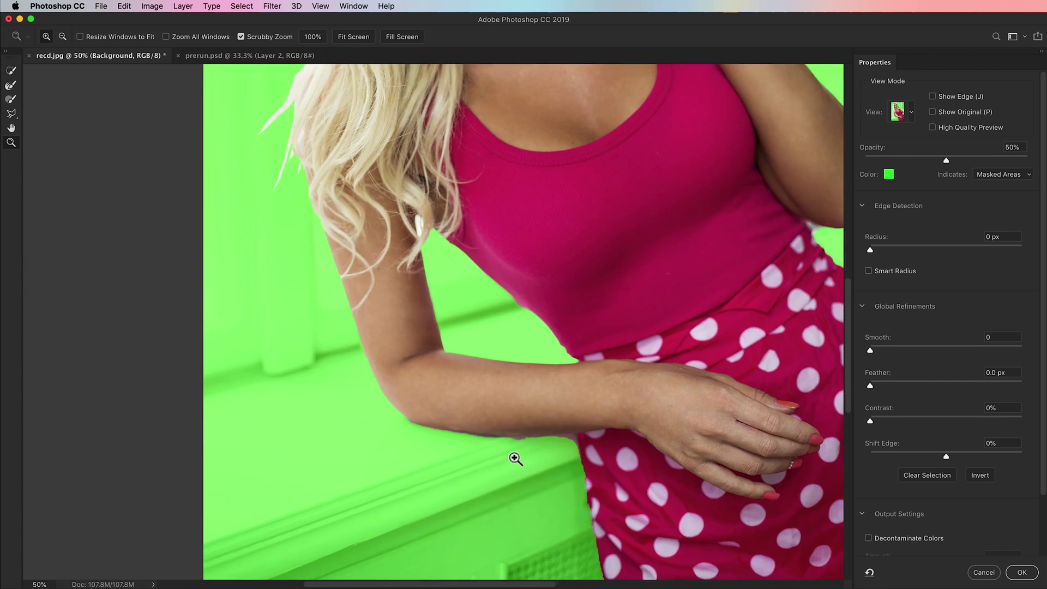
pyautogui.click(514, 458)
pyautogui.click(479, 436)
pyautogui.click(528, 444)
pyautogui.hscroll(-3, 587, 406)
pyautogui.scroll(-1, 587, 406)
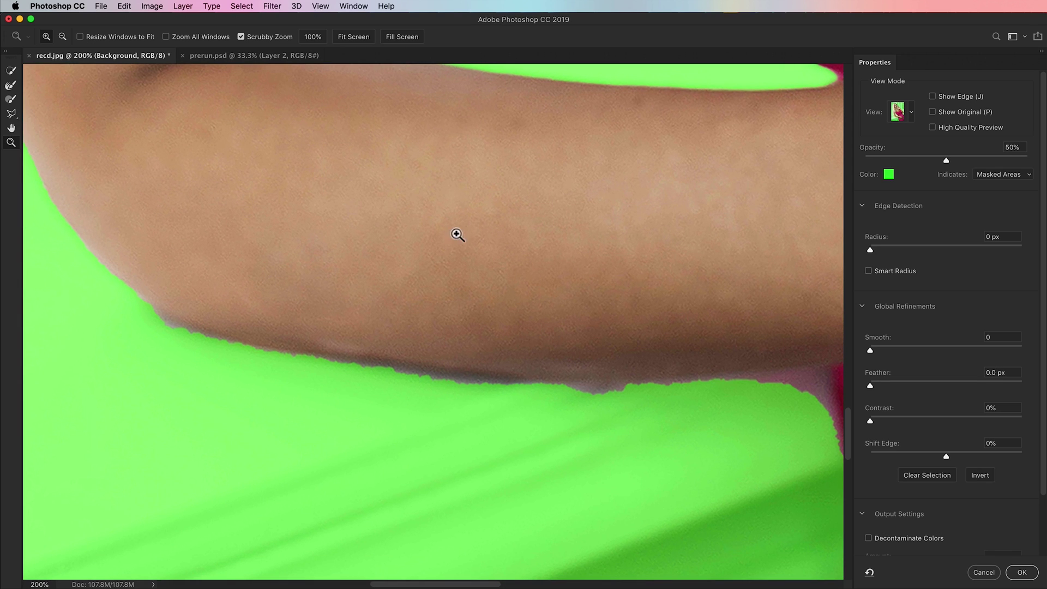
pyautogui.click(11, 100)
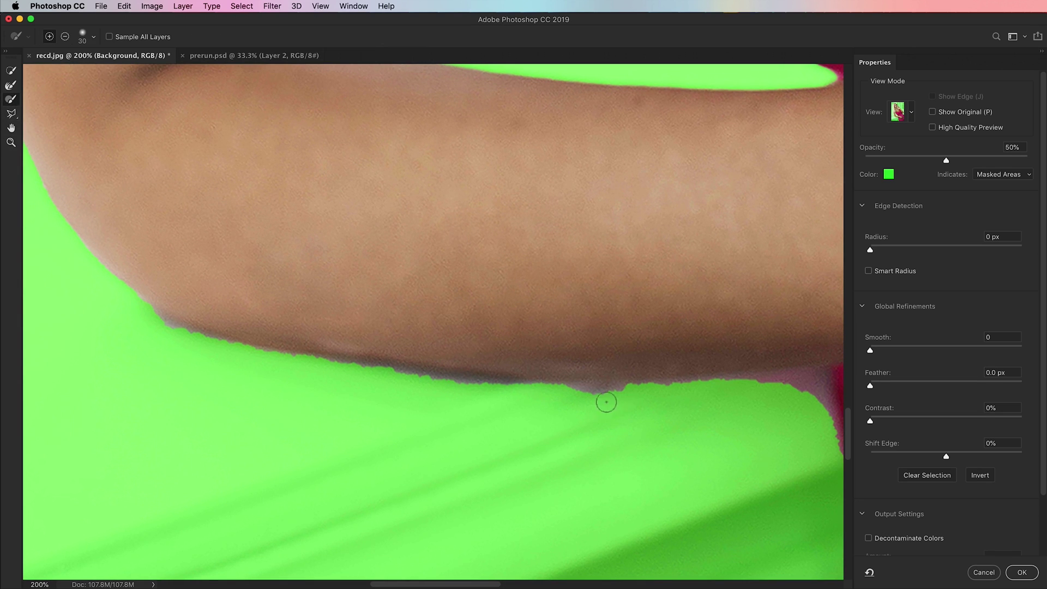
pyautogui.press('alt')
pyautogui.moveTo(619, 394)
pyautogui.mouseDown()
pyautogui.moveTo(582, 398)
pyautogui.moveTo(698, 392)
pyautogui.mouseUp()
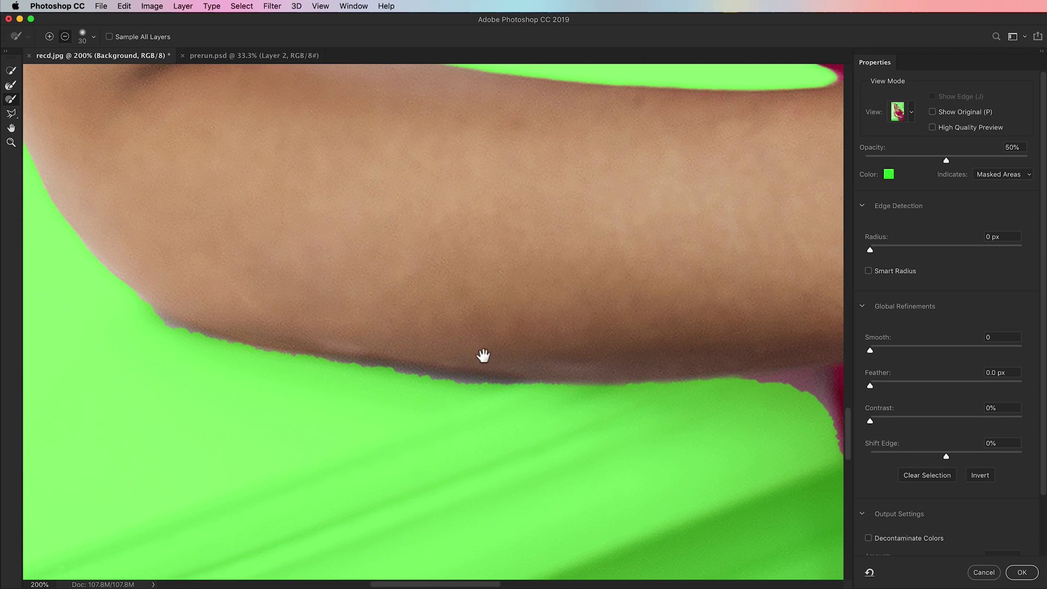
pyautogui.moveTo(608, 375)
pyautogui.mouseDown()
pyautogui.moveTo(518, 351)
pyautogui.moveTo(553, 362)
pyautogui.mouseUp()
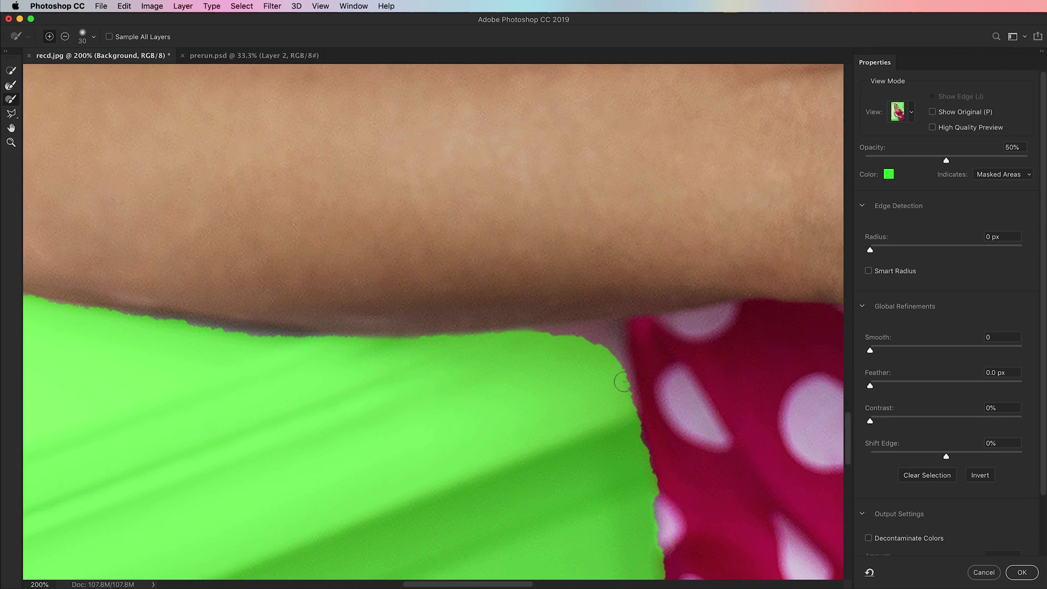
pyautogui.moveTo(622, 383); pyautogui.dragTo(374, 407)
# Step: Subtract the larger white background gap between the curls near the armpit with the Brush at size 30
pyautogui.moveTo(497, 302)
pyautogui.mouseDown()
pyautogui.moveTo(446, 397)
pyautogui.moveTo(449, 343)
pyautogui.moveTo(469, 444)
pyautogui.mouseUp()
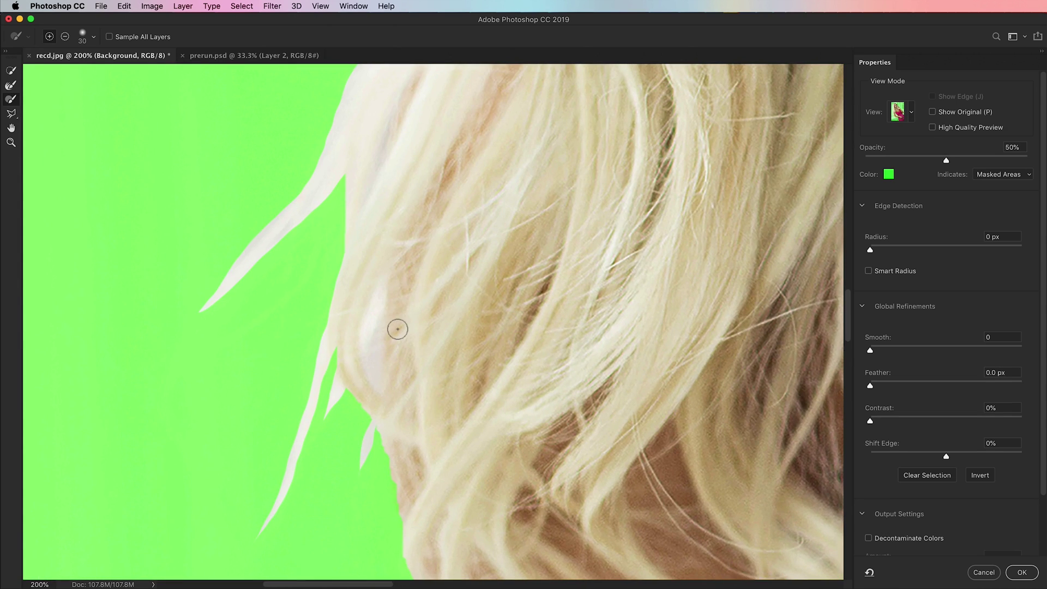
pyautogui.scroll(-3, 398, 329)
pyautogui.moveTo(479, 234); pyautogui.dragTo(462, 217)
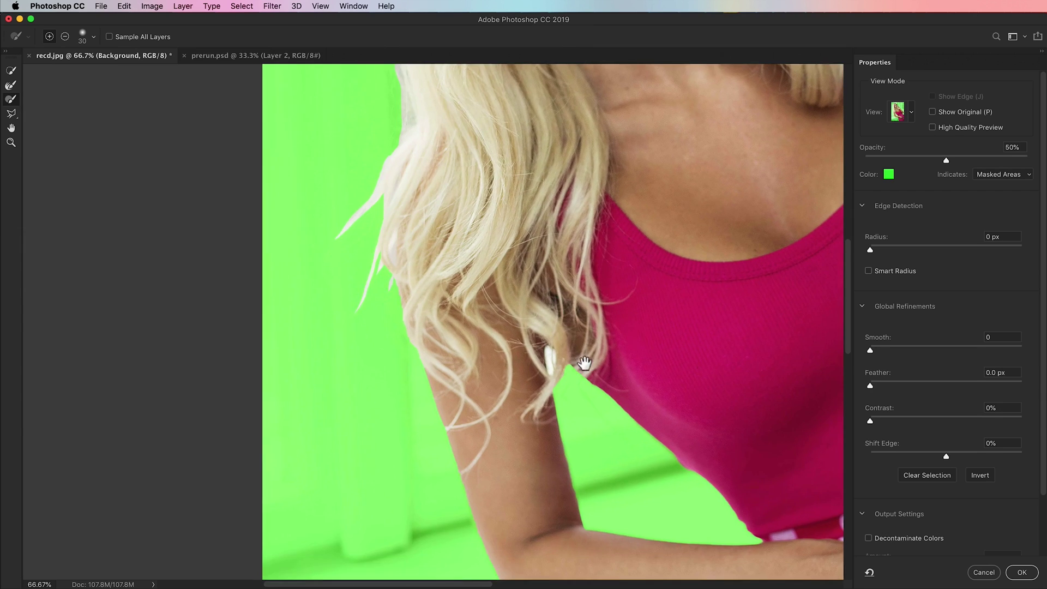
pyautogui.press('x')
pyautogui.press('z')
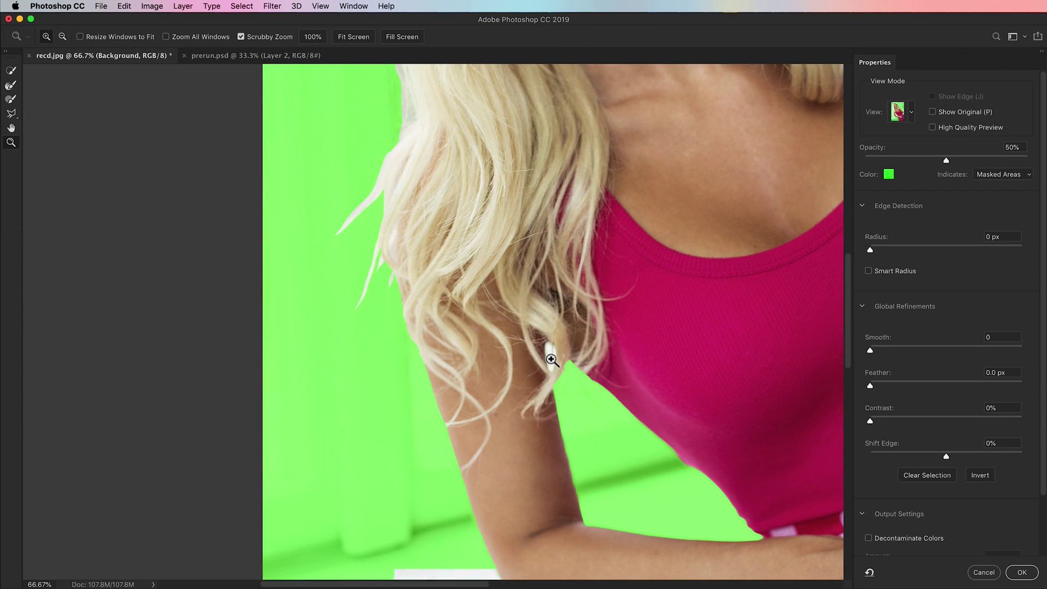
pyautogui.scroll(3, 561, 355)
pyautogui.scroll(5, 546, 366)
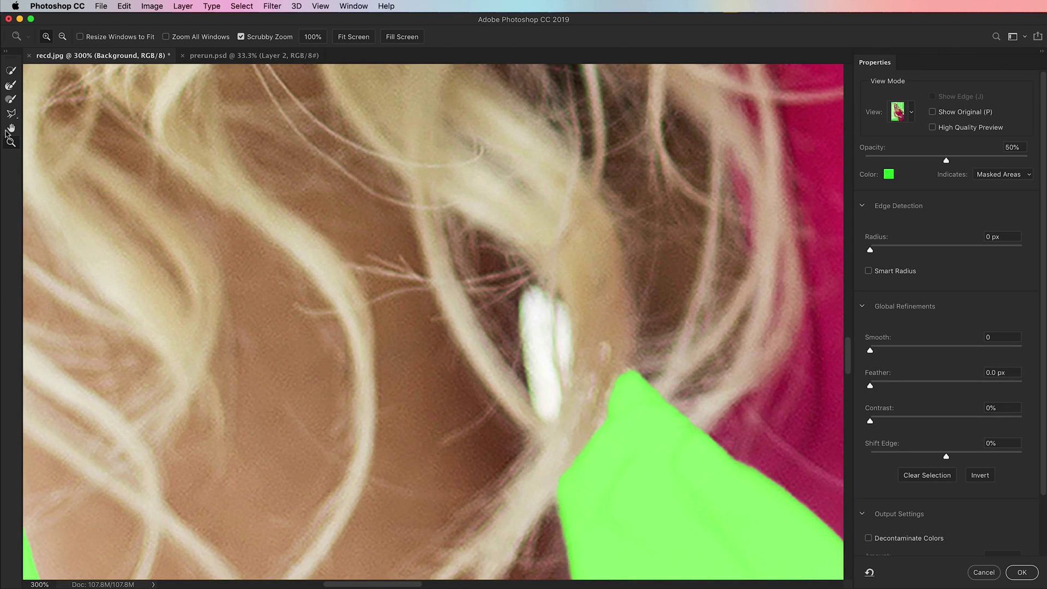
pyautogui.click(11, 101)
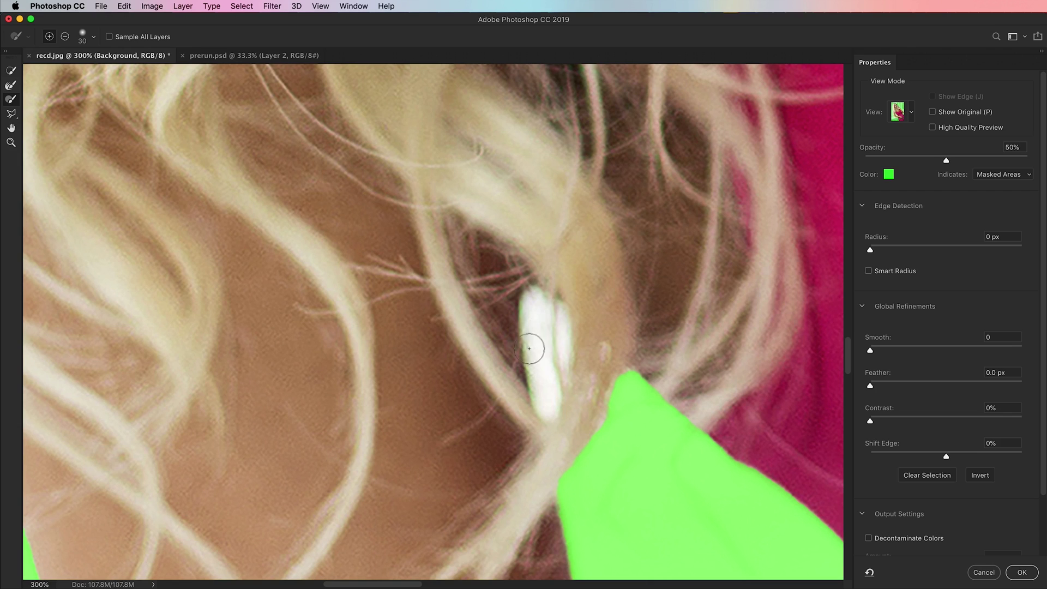
pyautogui.keyDown('alt'); pyautogui.click(547, 403); pyautogui.keyUp('alt')
pyautogui.moveTo(554, 390)
pyautogui.mouseDown()
pyautogui.moveTo(549, 401)
pyautogui.moveTo(542, 299)
pyautogui.moveTo(556, 390)
pyautogui.mouseUp()
pyautogui.press('alt')
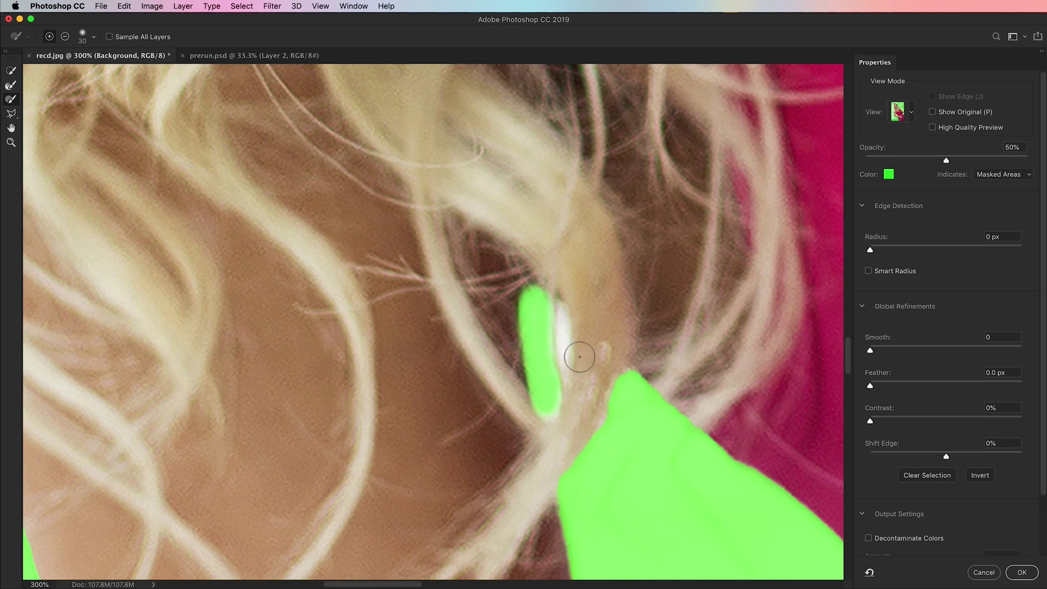
# Step: Subtract the remaining thin white sliver beside that gap in the curls with the Brush at size 9
pyautogui.press('alt')
pyautogui.moveTo(571, 380); pyautogui.dragTo(560, 337)
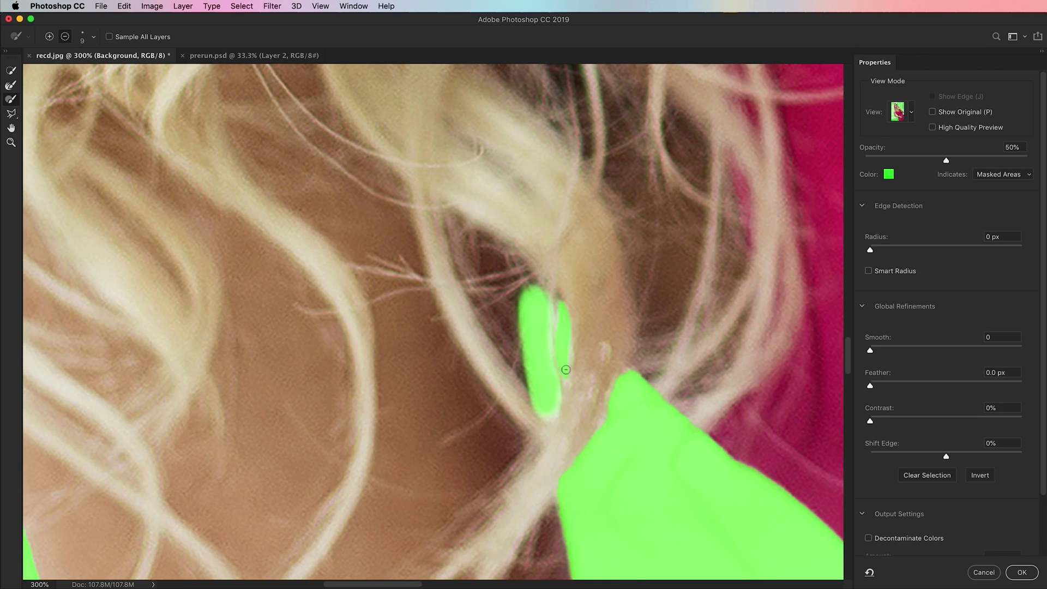
pyautogui.press('alt')
# Step: Refine the flyaway strands and outer edge of the lower wavy hair with the Refine Edge Brush at size 40
pyautogui.press('super+minus')
pyautogui.press('super+minus')
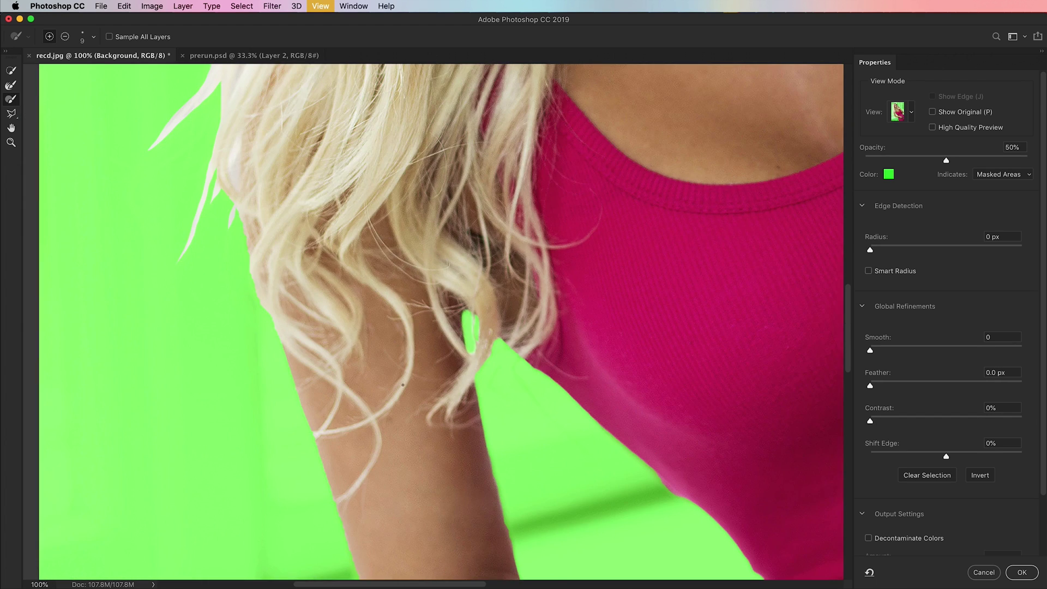
pyautogui.moveTo(391, 410); pyautogui.dragTo(421, 516)
pyautogui.moveTo(425, 274); pyautogui.dragTo(451, 249)
pyautogui.moveTo(379, 379)
pyautogui.mouseDown()
pyautogui.moveTo(440, 390)
pyautogui.moveTo(452, 361)
pyautogui.mouseUp()
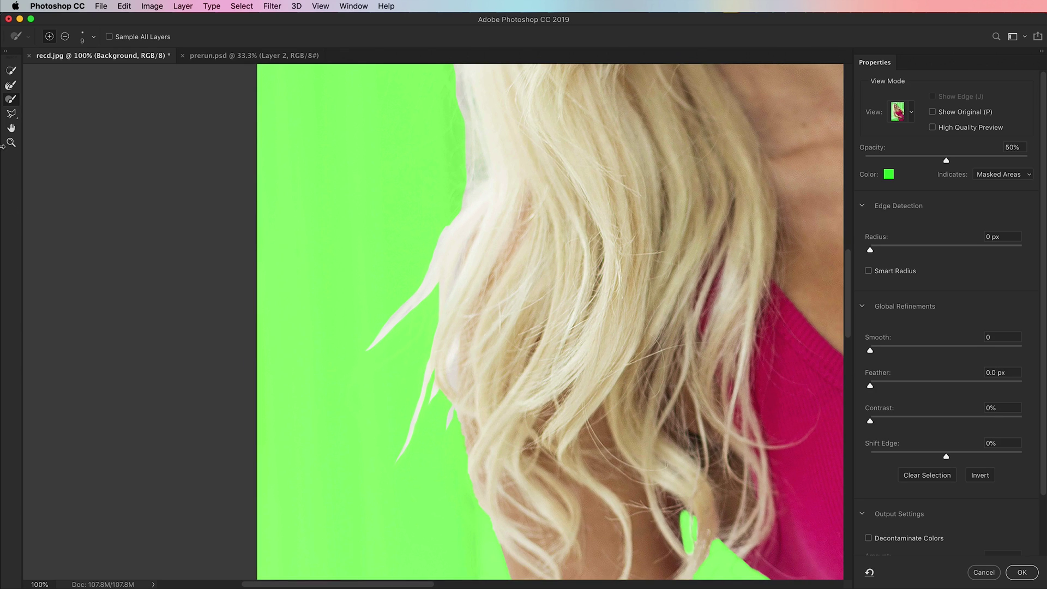
pyautogui.click(10, 87)
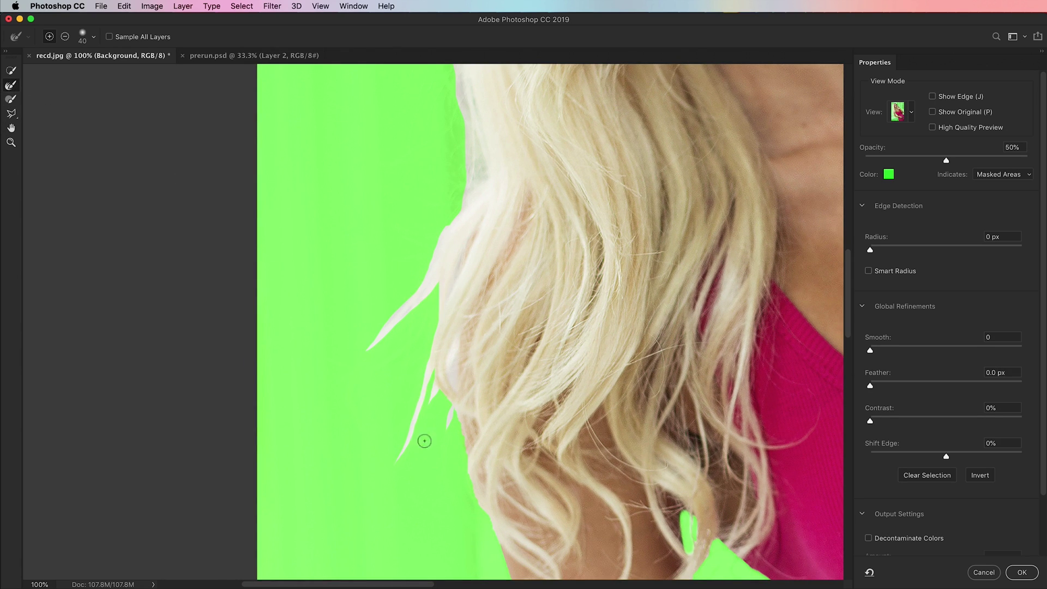
pyautogui.moveTo(429, 389)
pyautogui.mouseDown()
pyautogui.moveTo(435, 347)
pyautogui.moveTo(427, 377)
pyautogui.moveTo(441, 348)
pyautogui.moveTo(438, 383)
pyautogui.moveTo(466, 422)
pyautogui.moveTo(434, 372)
pyautogui.moveTo(443, 289)
pyautogui.moveTo(372, 351)
pyautogui.mouseUp()
pyautogui.moveTo(427, 287); pyautogui.dragTo(473, 179)
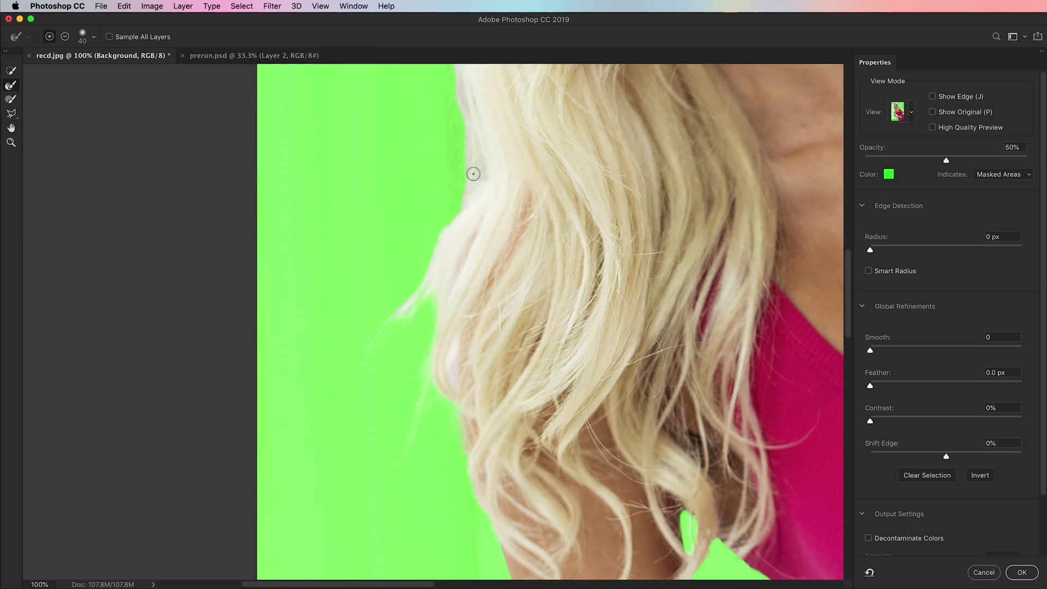
pyautogui.moveTo(441, 237); pyautogui.dragTo(490, 196)
pyautogui.moveTo(461, 241)
pyautogui.mouseDown()
pyautogui.moveTo(413, 321)
pyautogui.moveTo(478, 180)
pyautogui.mouseUp()
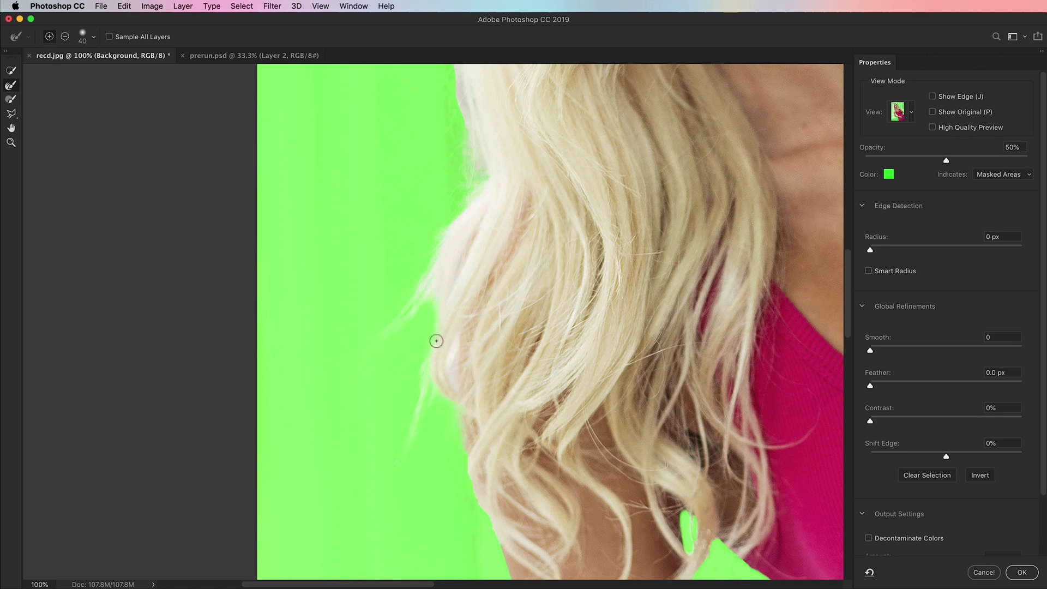
# Step: Refine the outer hair edge from the neck up beside the face with the Refine Edge Brush at size 60
pyautogui.moveTo(450, 355); pyautogui.dragTo(463, 443)
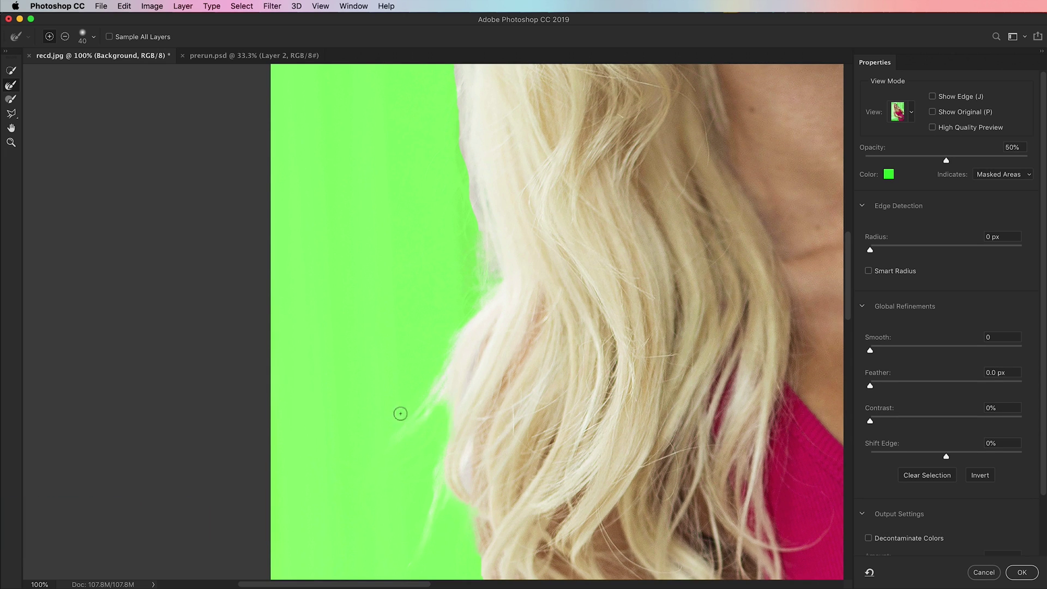
pyautogui.scroll(8, 507, 421)
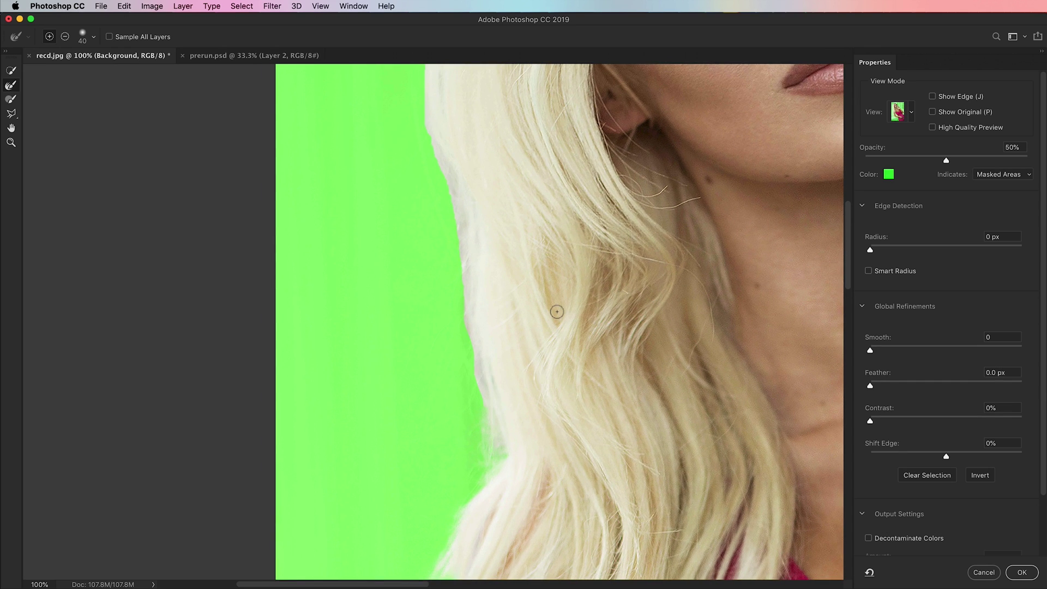
pyautogui.press(']')
pyautogui.press(']')
pyautogui.moveTo(484, 414); pyautogui.dragTo(463, 317)
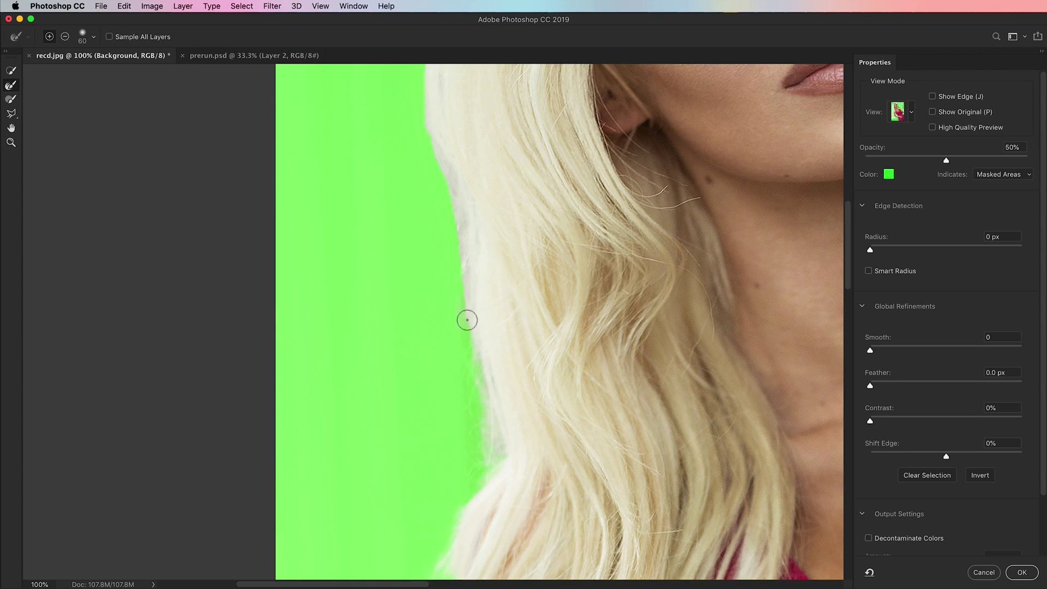
pyautogui.moveTo(432, 142)
pyautogui.mouseDown()
pyautogui.moveTo(425, 106)
pyautogui.moveTo(486, 324)
pyautogui.mouseUp()
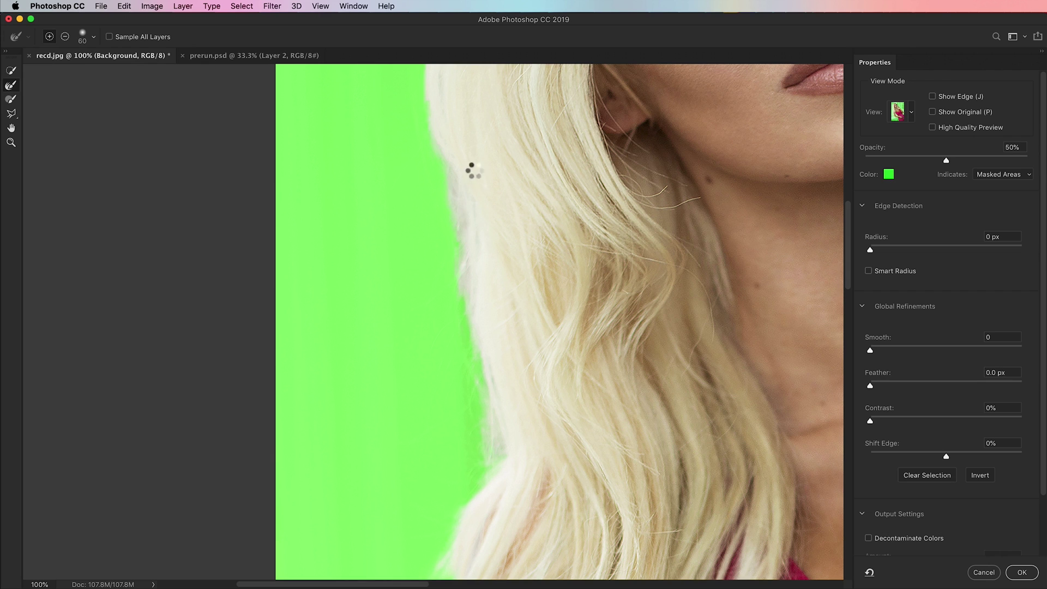
pyautogui.moveTo(478, 228)
pyautogui.mouseDown()
pyautogui.moveTo(517, 380)
pyautogui.moveTo(512, 397)
pyautogui.mouseUp()
pyautogui.moveTo(486, 262); pyautogui.dragTo(505, 381)
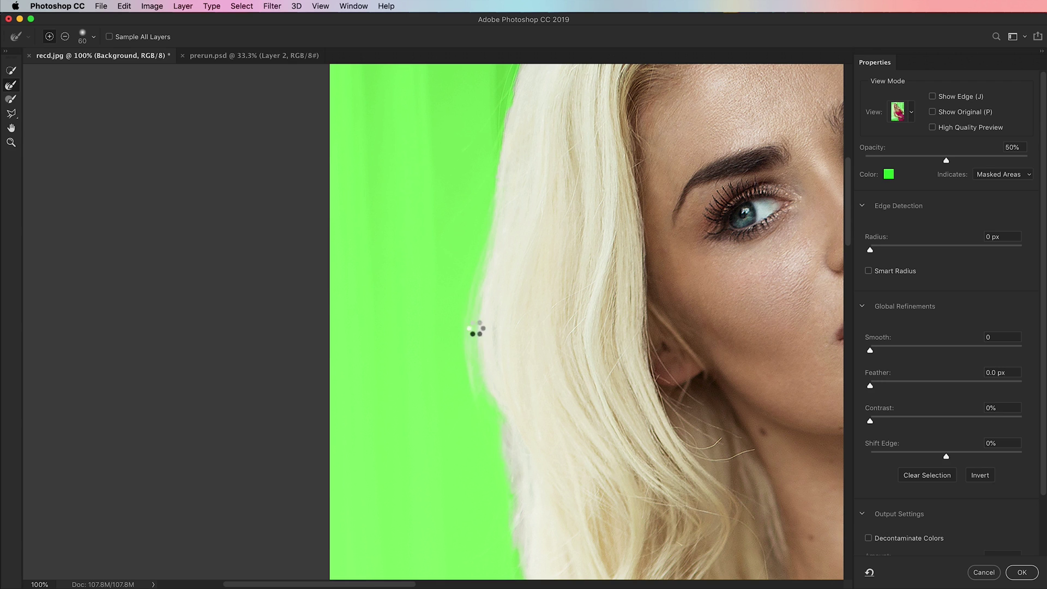
pyautogui.moveTo(514, 443)
pyautogui.mouseDown()
pyautogui.moveTo(500, 378)
pyautogui.moveTo(487, 373)
pyautogui.mouseUp()
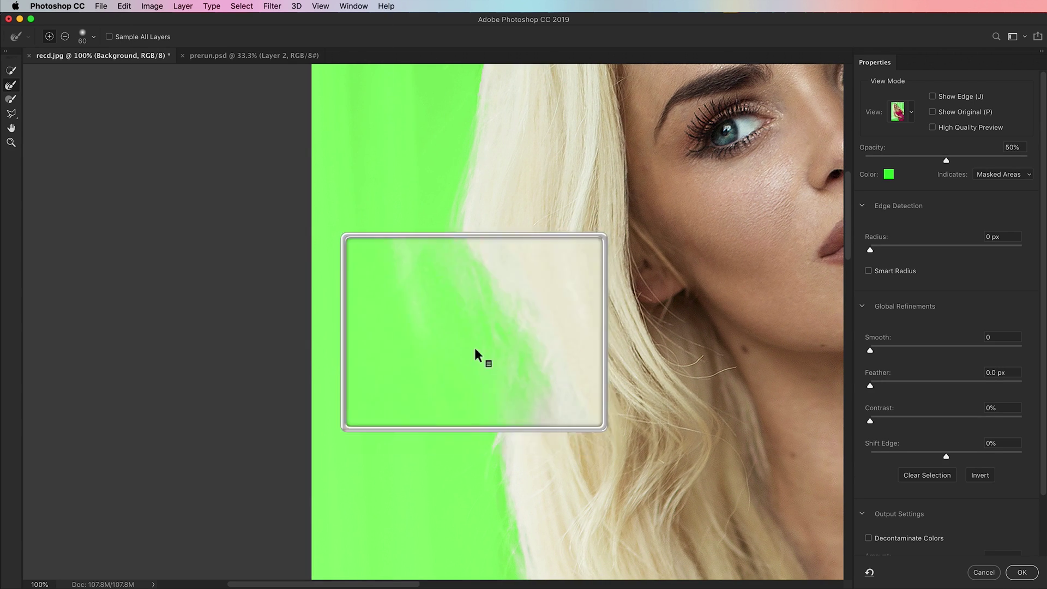
# Step: Paint the over-softened outer hair edge beside the cheek back into the selection with the Brush at size 90
pyautogui.click(10, 99)
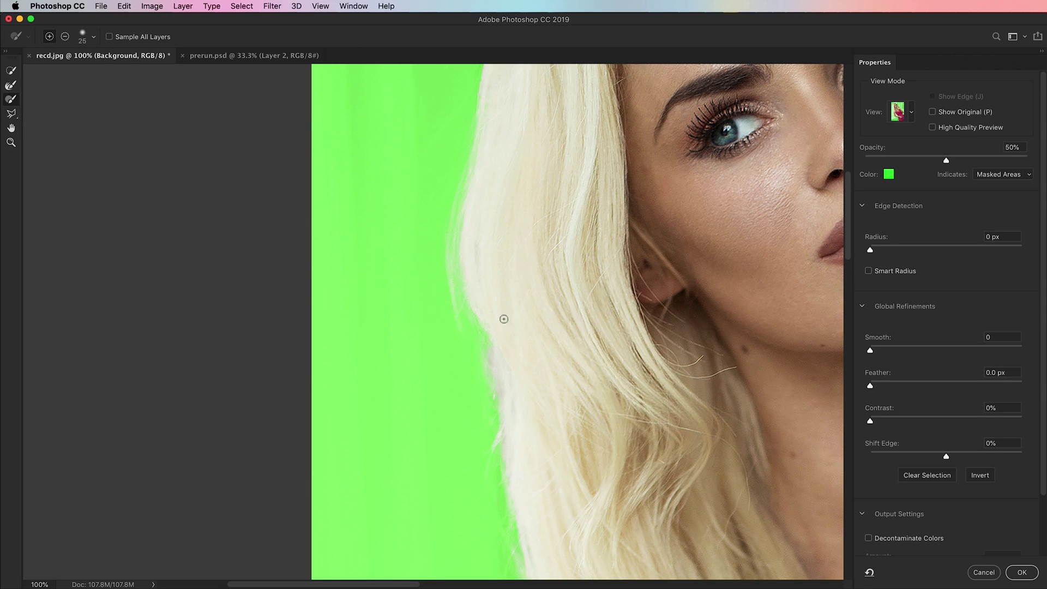
pyautogui.press(']')
pyautogui.press(']')
pyautogui.press(']')
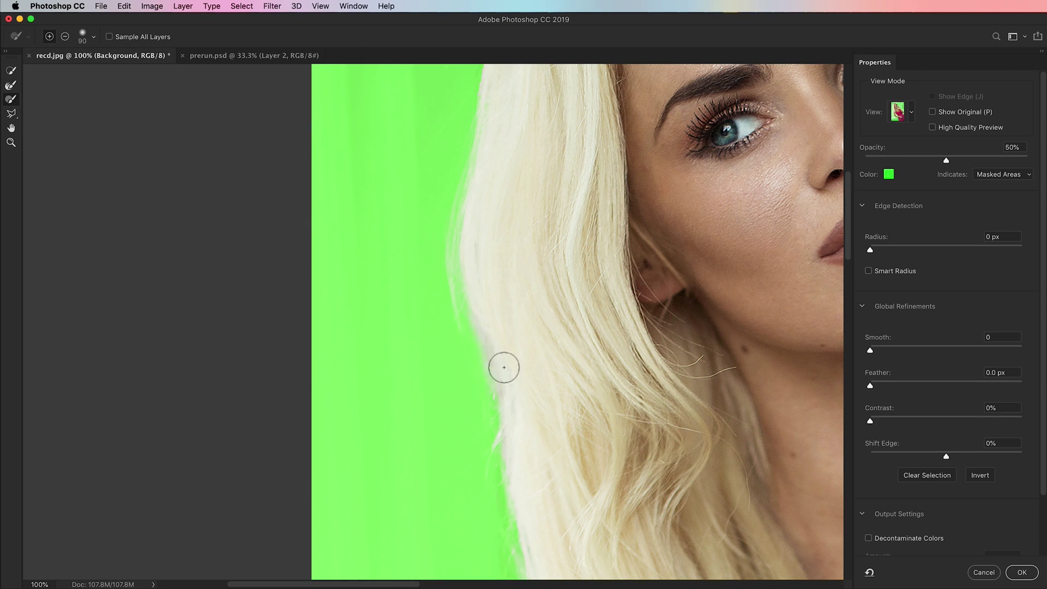
pyautogui.moveTo(477, 295)
pyautogui.mouseDown()
pyautogui.moveTo(498, 362)
pyautogui.moveTo(469, 299)
pyautogui.moveTo(465, 247)
pyautogui.moveTo(484, 208)
pyautogui.moveTo(479, 325)
pyautogui.moveTo(512, 381)
pyautogui.moveTo(516, 436)
pyautogui.moveTo(511, 393)
pyautogui.moveTo(468, 287)
pyautogui.moveTo(474, 224)
pyautogui.mouseUp()
pyautogui.press('space')
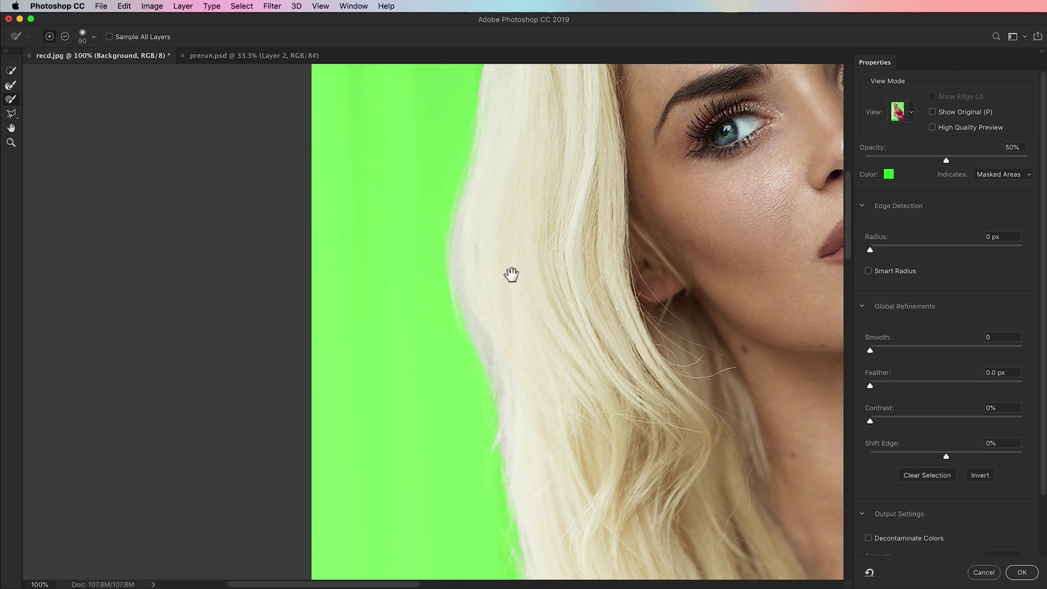
pyautogui.scroll(7, 544, 458)
pyautogui.hscroll(-1, 545, 458)
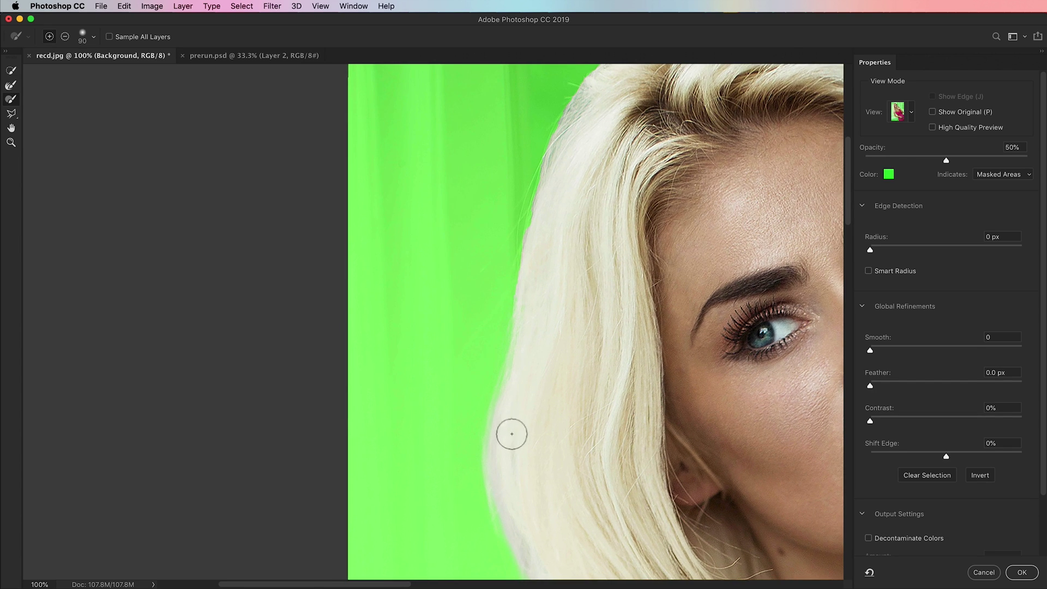
pyautogui.click(10, 84)
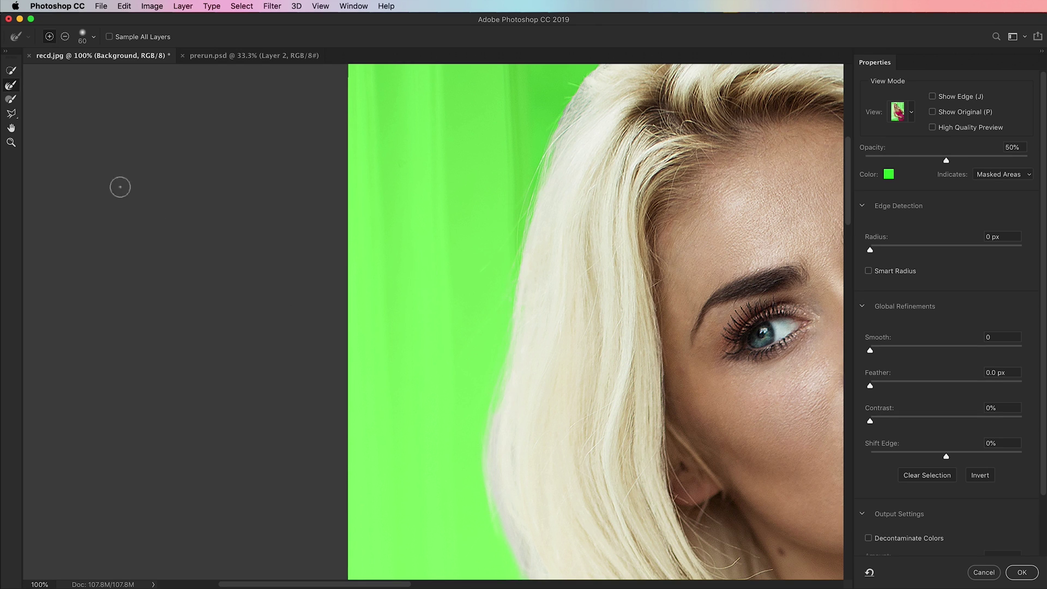
pyautogui.click(13, 99)
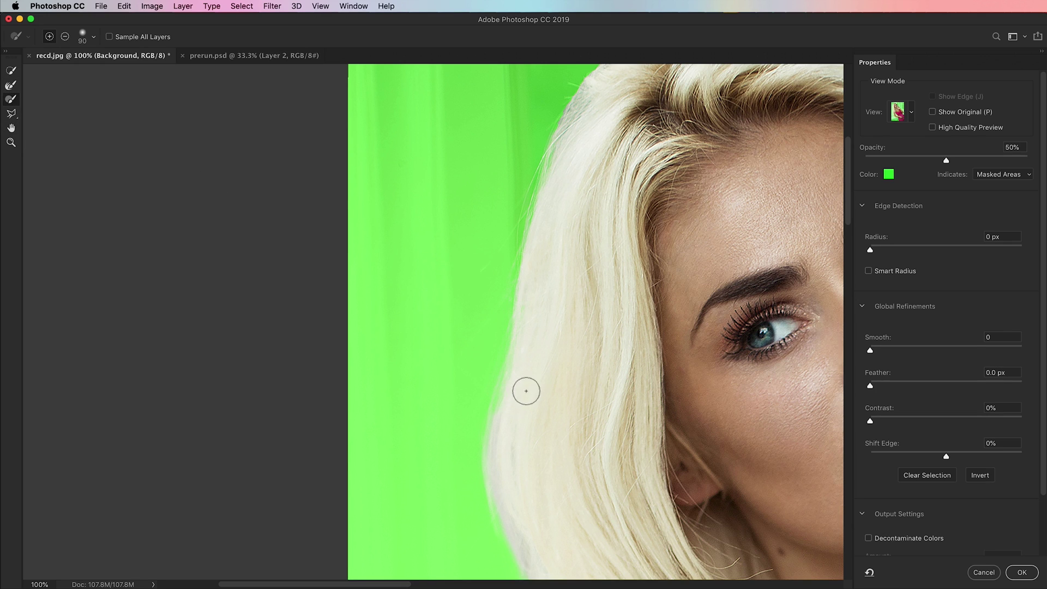
# Step: Touch up the outer hair edge with the Brush and refine the flyaways around the crown with the Refine Edge Brush
pyautogui.press('[')
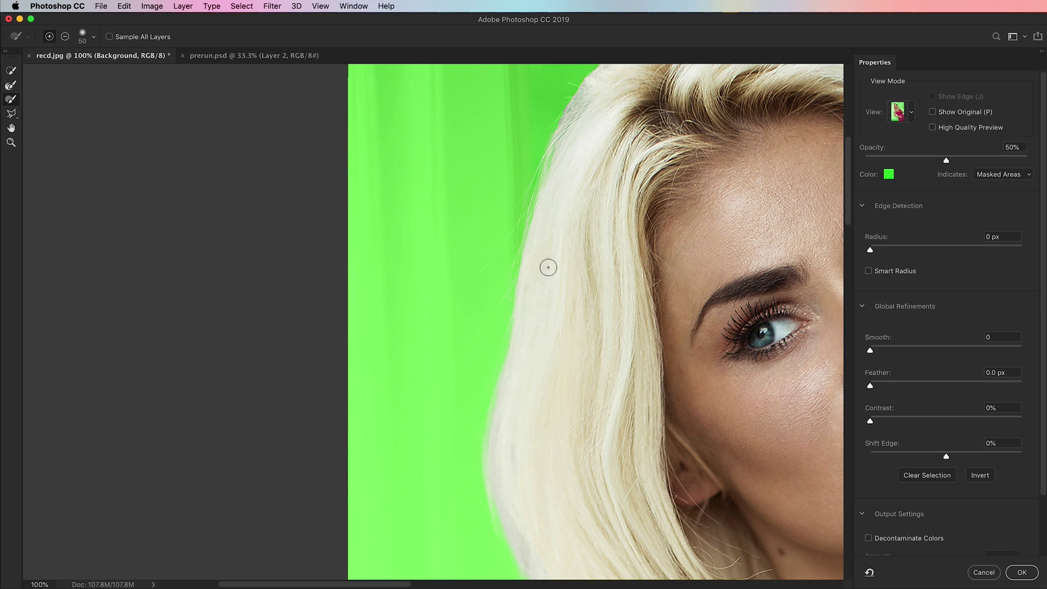
pyautogui.moveTo(542, 391)
pyautogui.mouseDown()
pyautogui.moveTo(530, 402)
pyautogui.moveTo(521, 498)
pyautogui.moveTo(582, 191)
pyautogui.mouseUp()
pyautogui.click(10, 86)
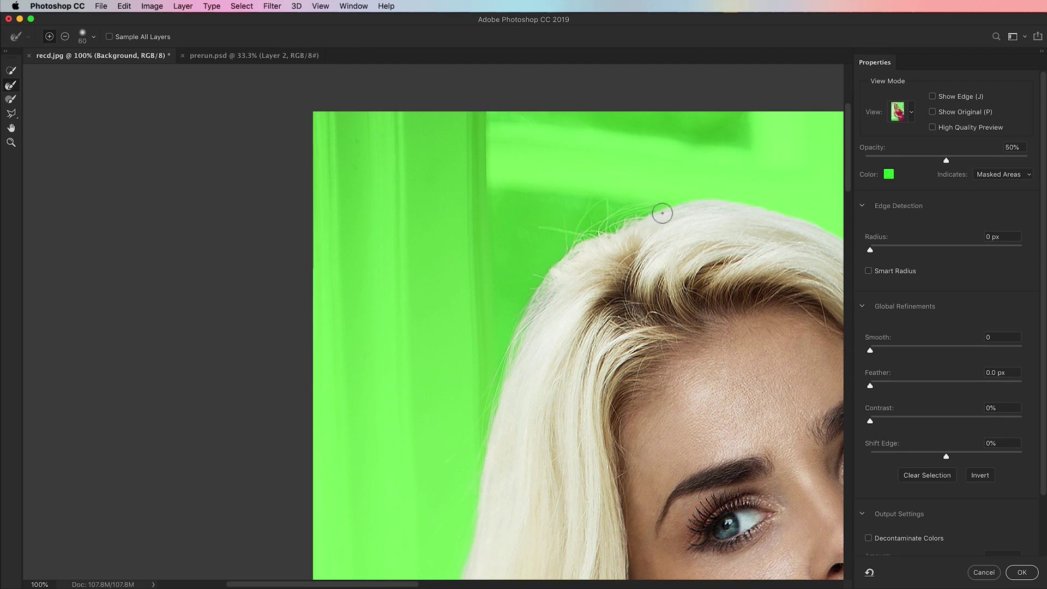
pyautogui.press('[')
pyautogui.press('[')
pyautogui.moveTo(533, 317); pyautogui.dragTo(298, 360)
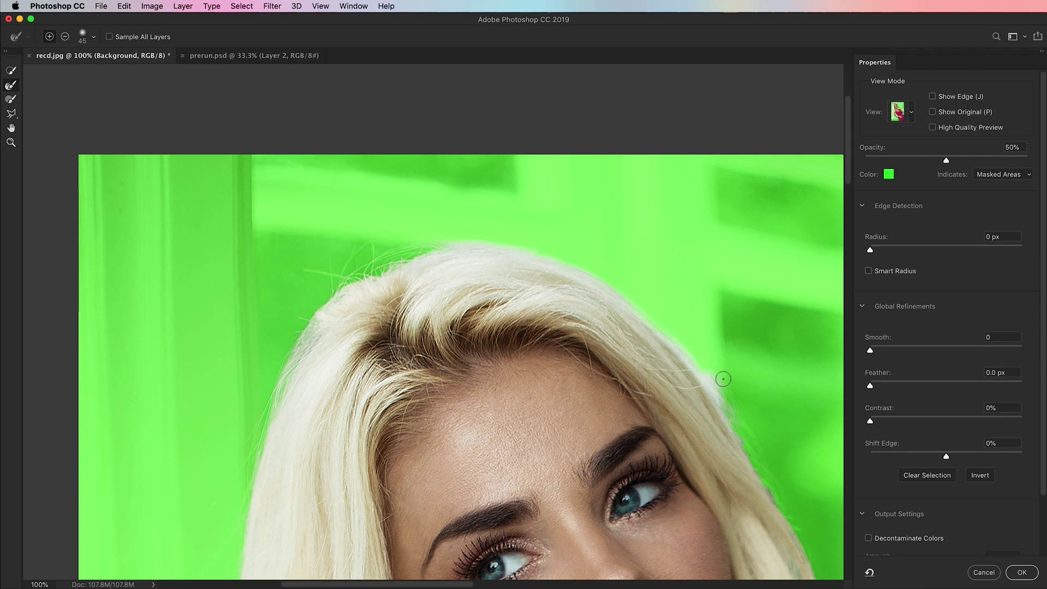
# Step: Refine the hair edge from the crown down toward the raised hand at size 45, comparing it against the unmasked image
pyautogui.hscroll(10, 549, 369)
pyautogui.scroll(-4, 549, 369)
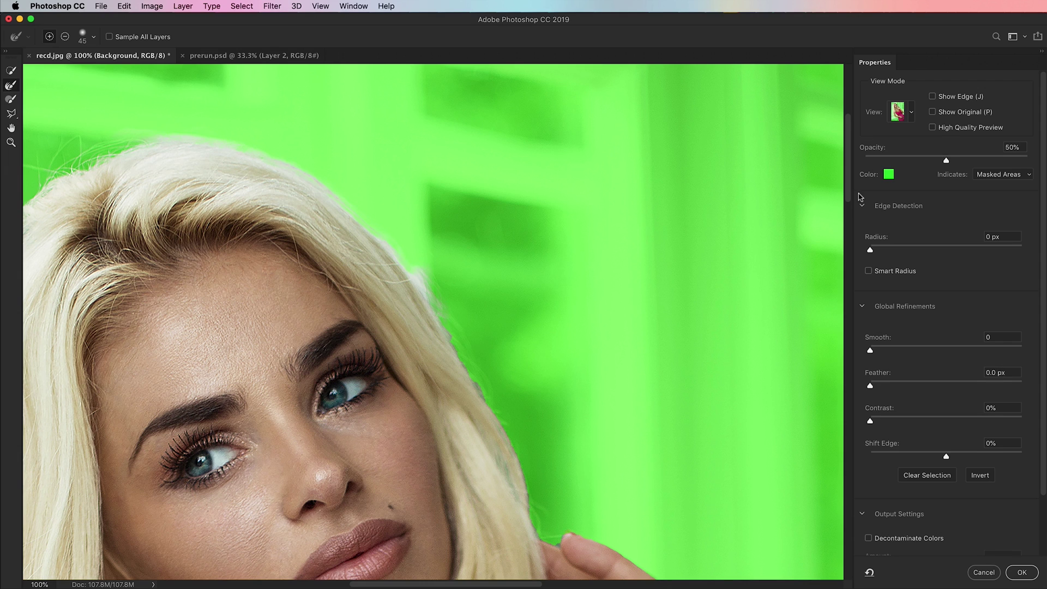
pyautogui.press('x')
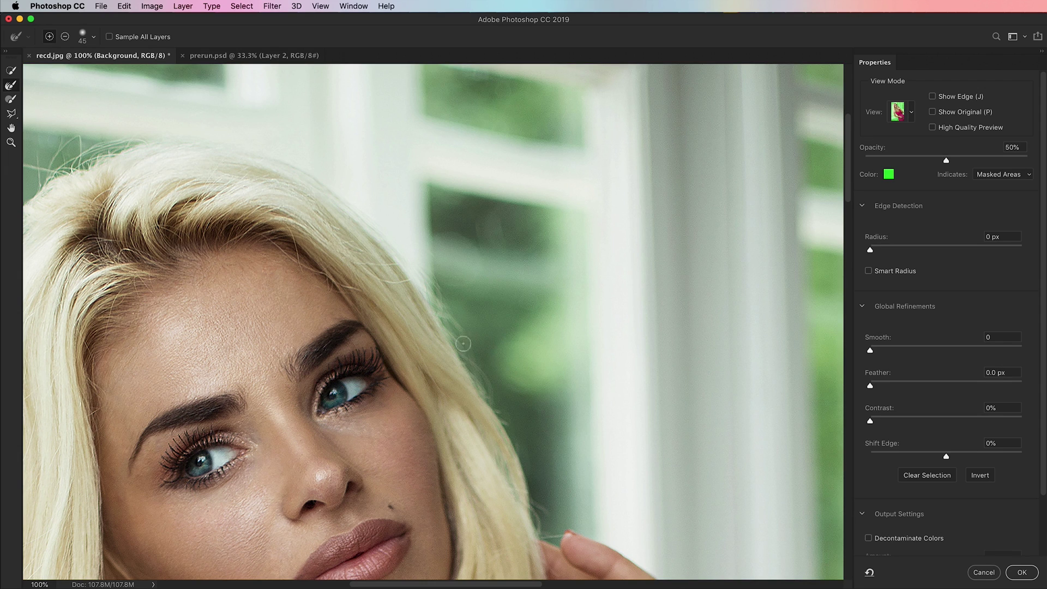
pyautogui.press('x')
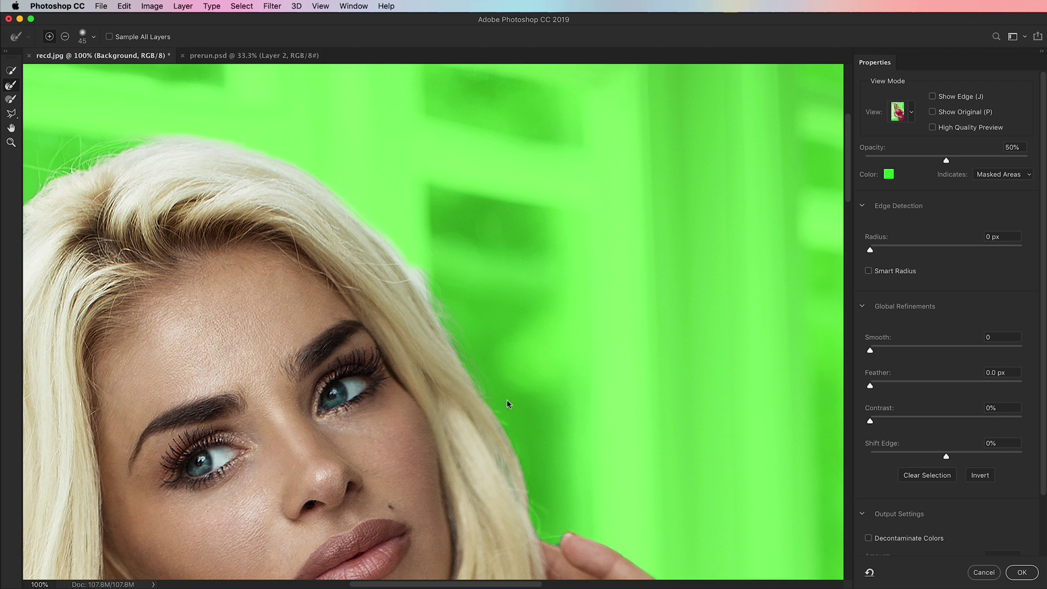
pyautogui.scroll(-10, 505, 399)
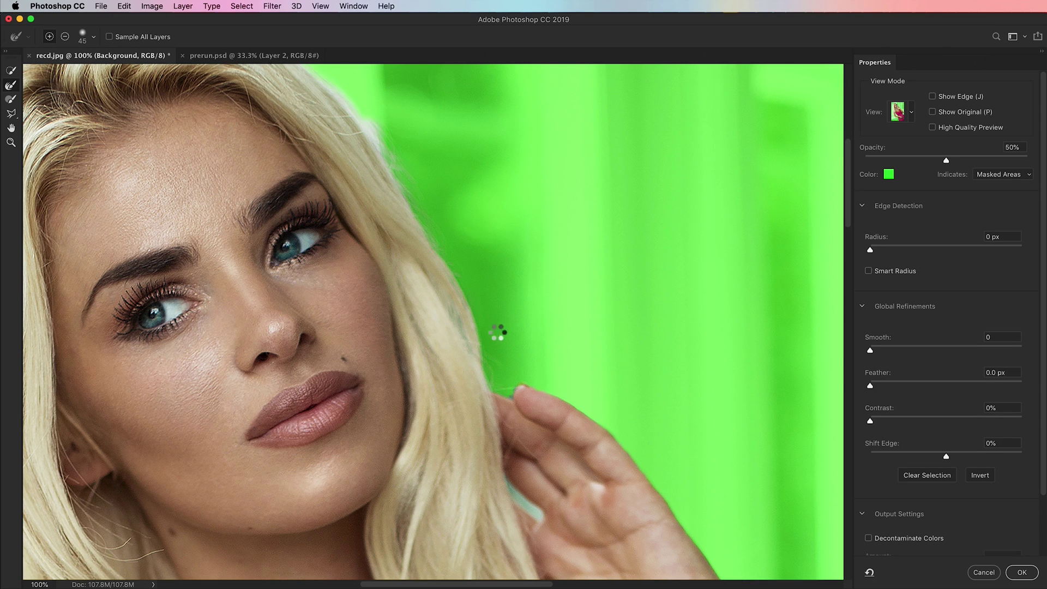
# Step: Check the refined selection around the woman's whole head, hair, raised hand, arms and torso
pyautogui.press('super+minus')
pyautogui.press('super+minus')
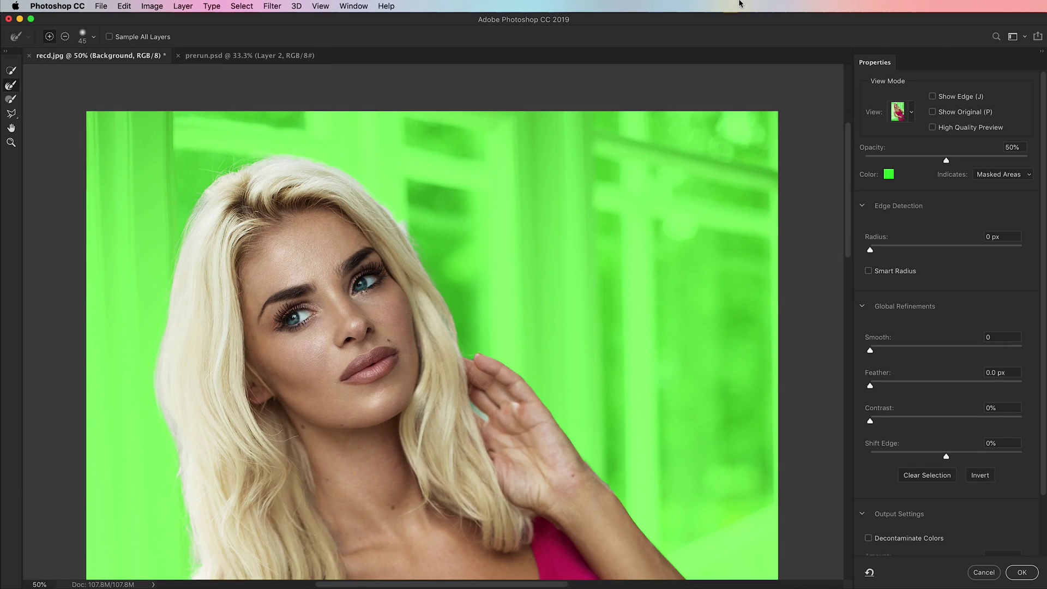
pyautogui.scroll(-3, 425, 382)
pyautogui.hscroll(-3, 425, 381)
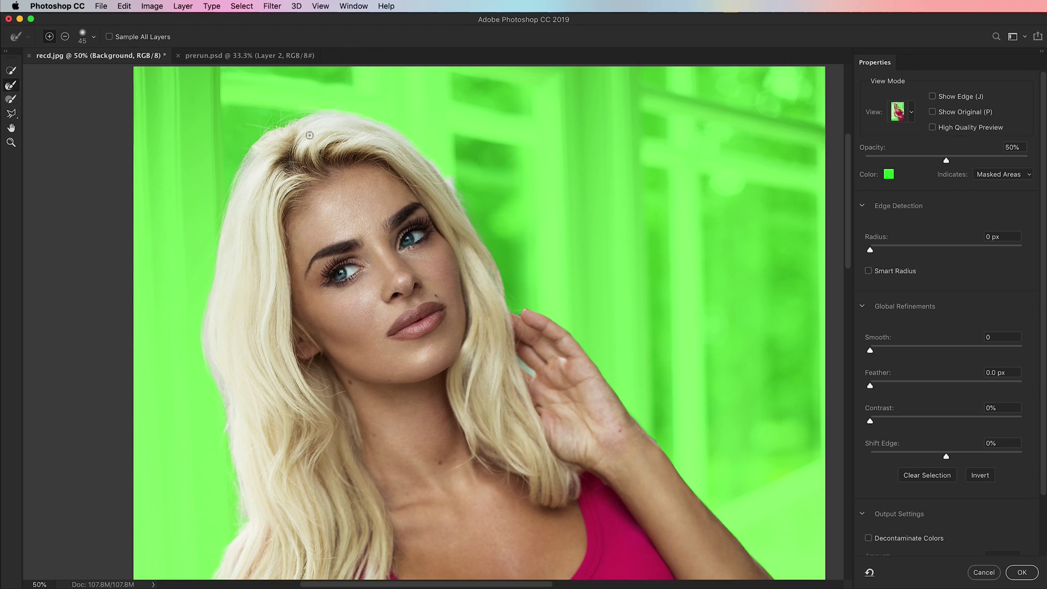
pyautogui.scroll(-5, 496, 409)
pyautogui.hscroll(-3, 496, 410)
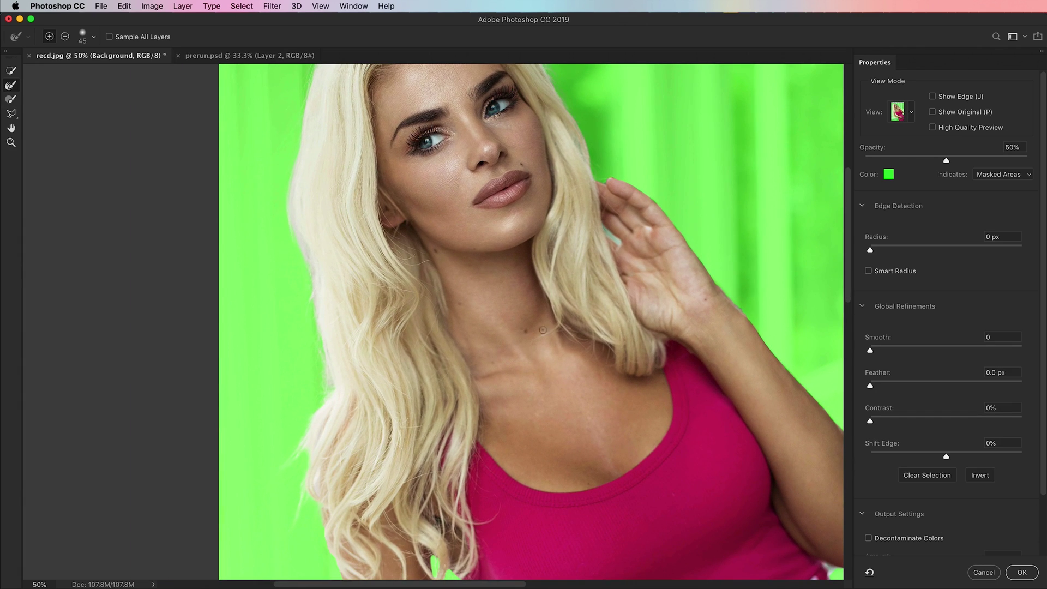
pyautogui.scroll(5, 542, 329)
pyautogui.hscroll(-3, 535, 378)
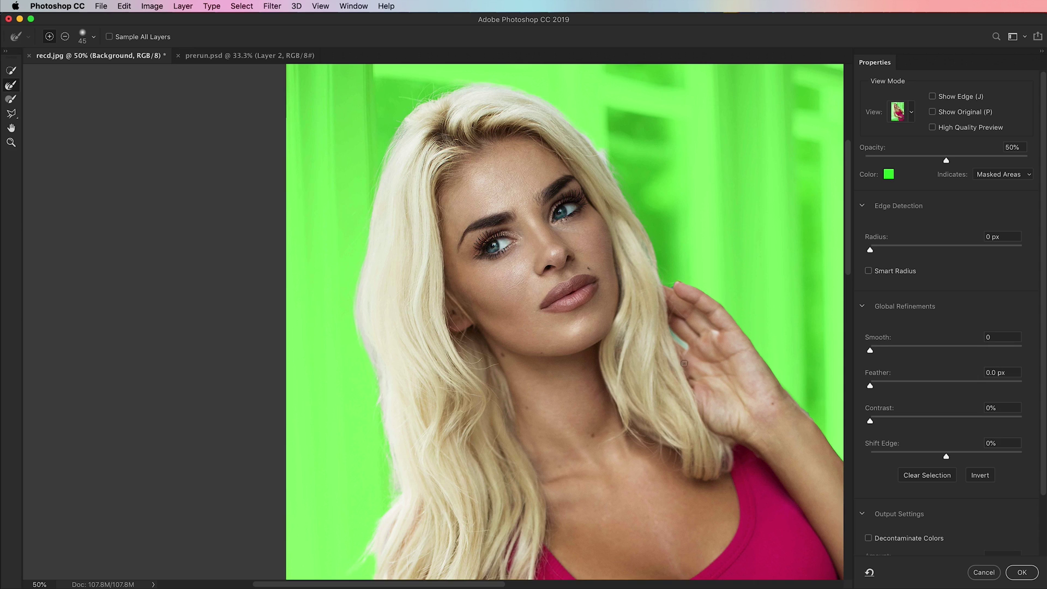
pyautogui.hscroll(3, 630, 402)
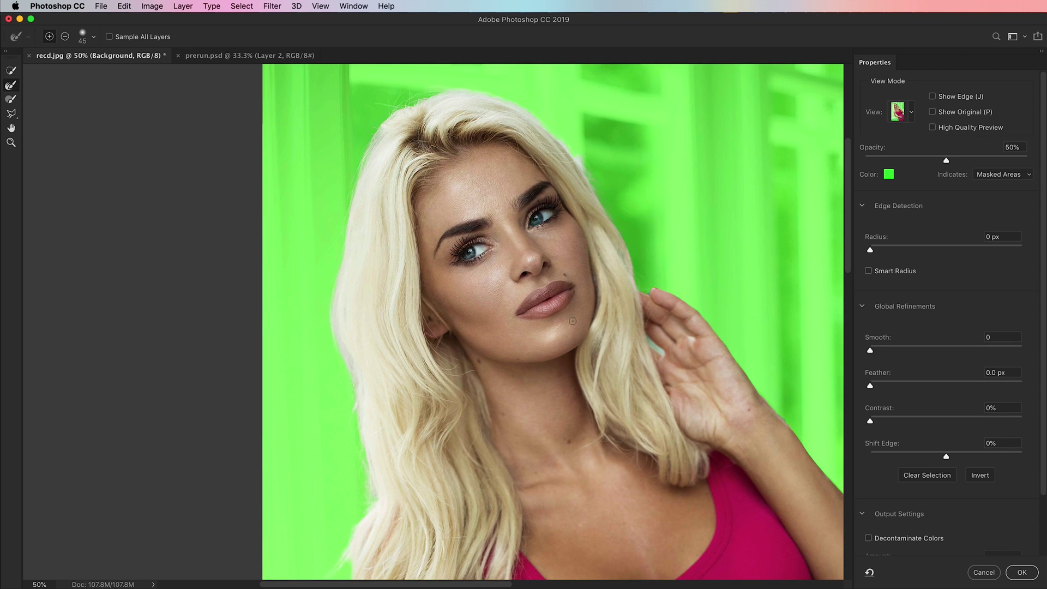
pyautogui.scroll(-5, 599, 324)
pyautogui.hscroll(2, 599, 324)
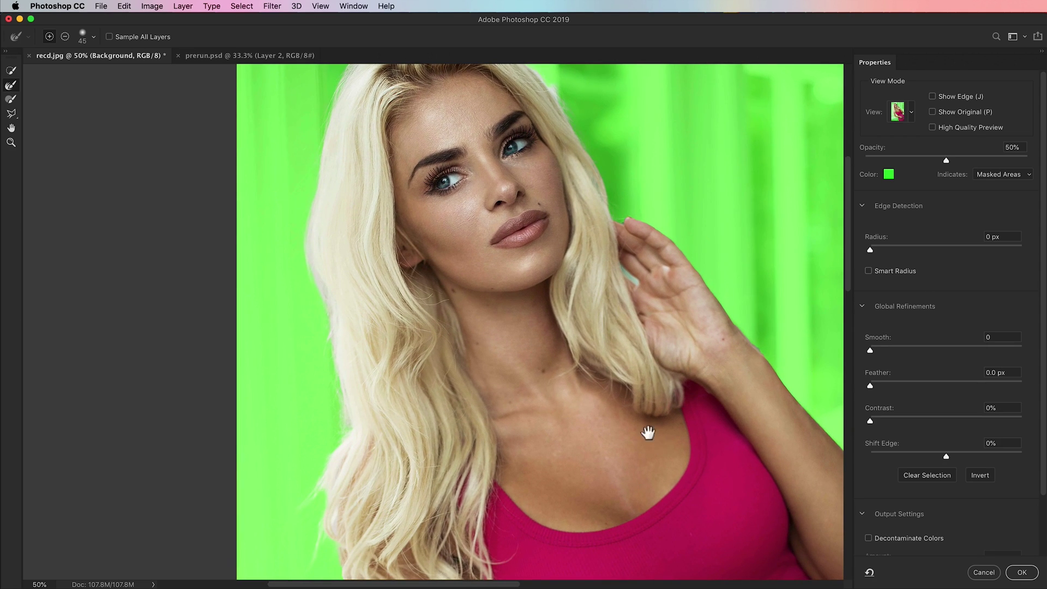
pyautogui.moveTo(651, 445); pyautogui.dragTo(645, 253)
pyautogui.moveTo(666, 408); pyautogui.dragTo(615, 391)
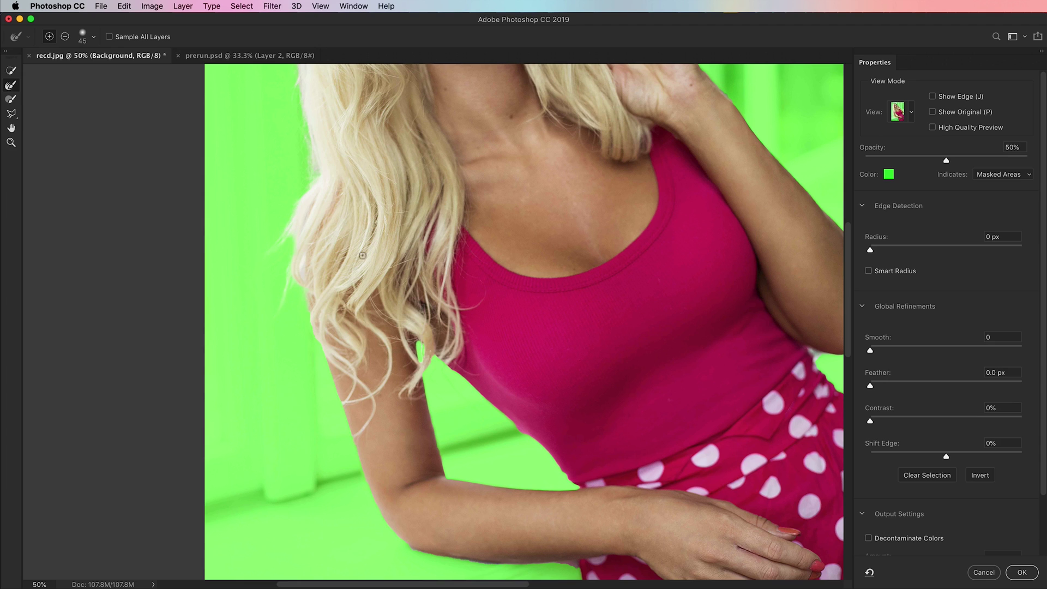
# Step: Output the finished selection as a New Layer with Layer Mask
pyautogui.scroll(-3, 1042, 433)
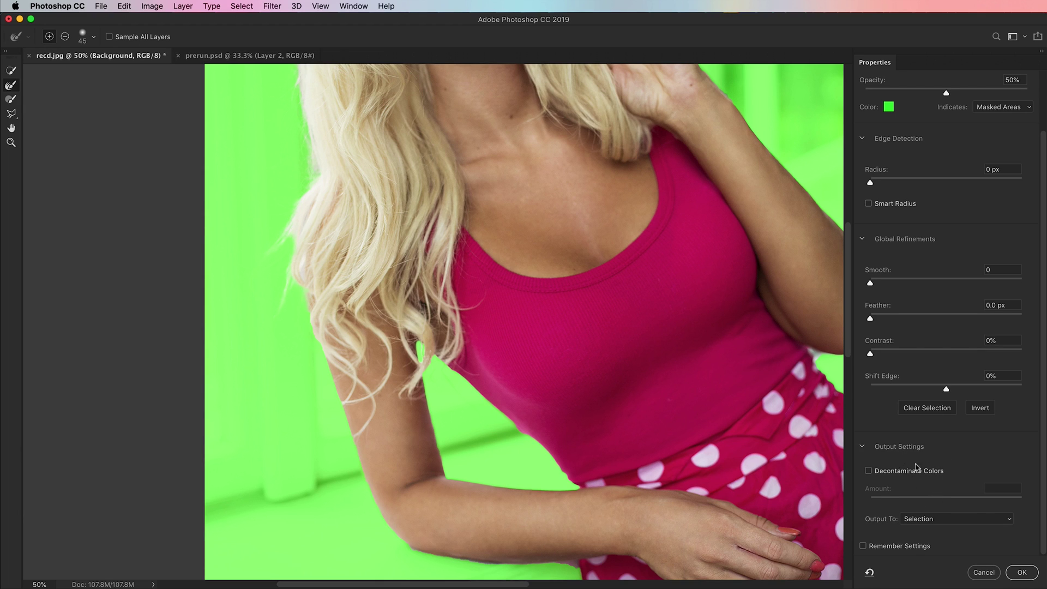
pyautogui.moveTo(571, 339); pyautogui.dragTo(691, 497)
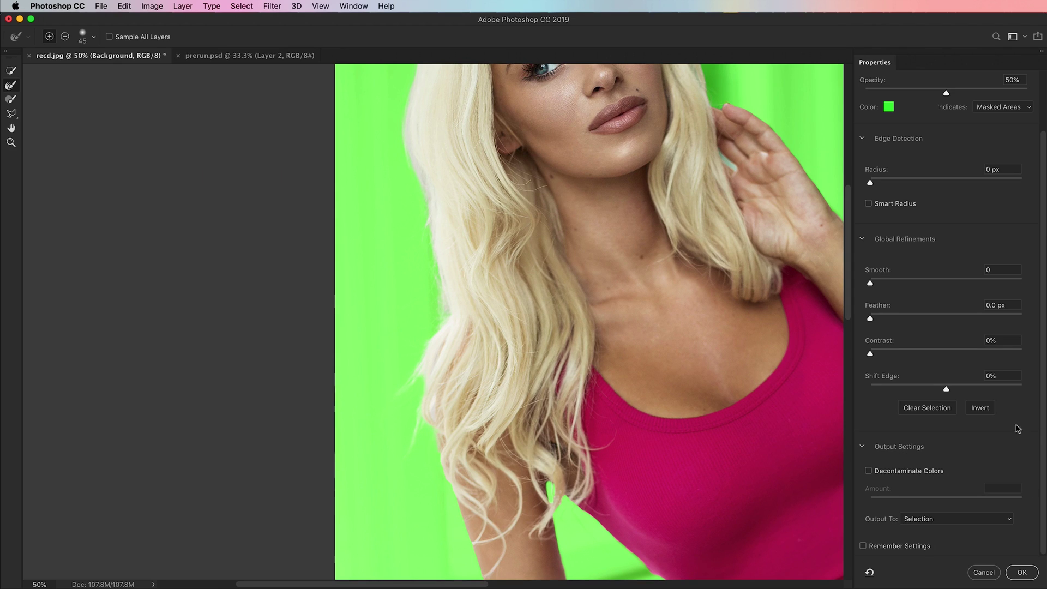
pyautogui.click(940, 519)
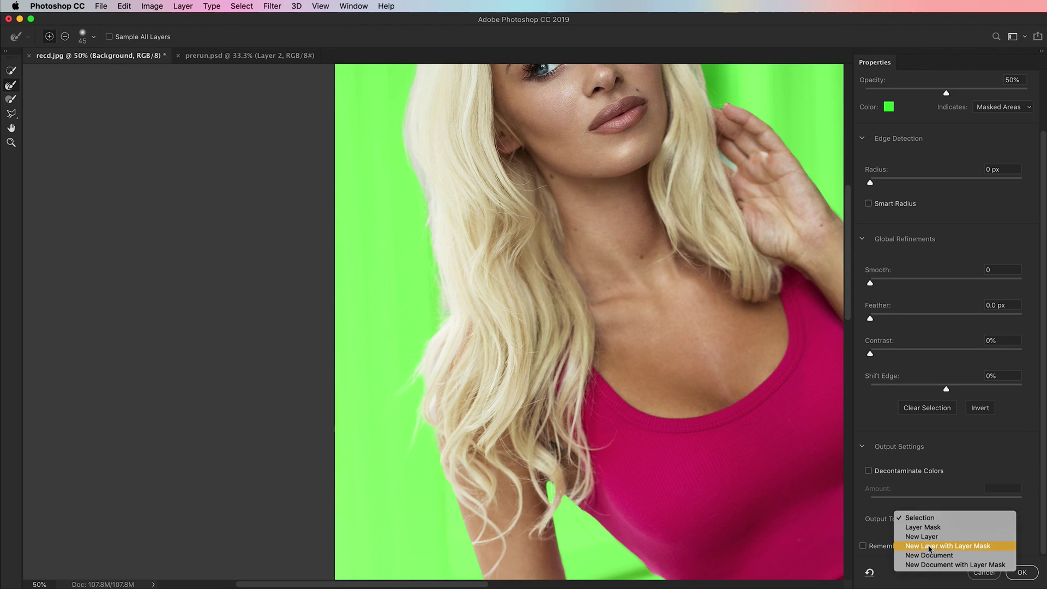
pyautogui.click(929, 547)
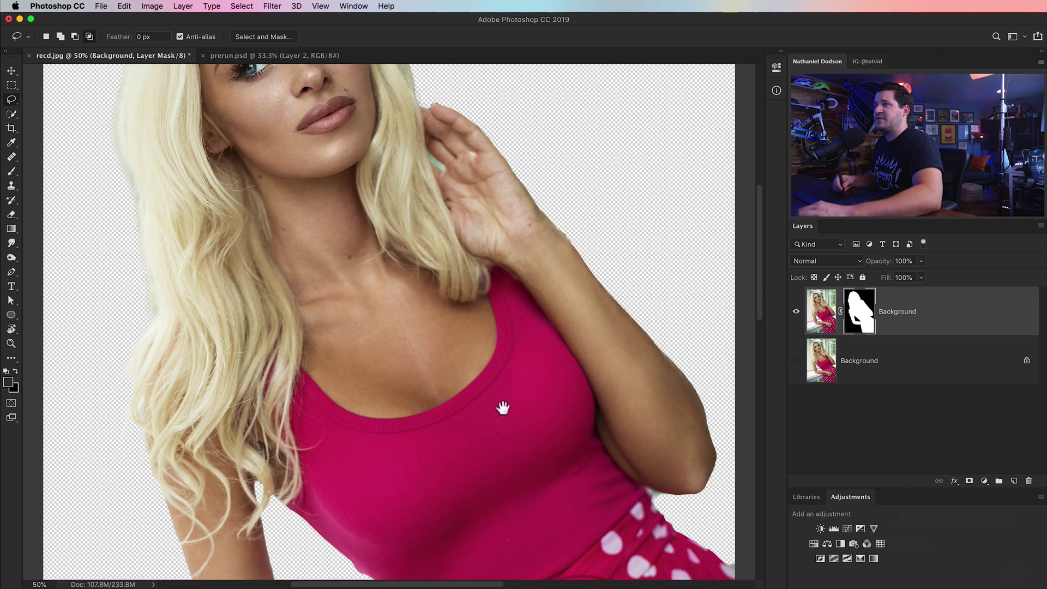
# Step: Examine the masked cutout's hair, arm and head edges against transparency, including the full figure
pyautogui.moveTo(502, 406); pyautogui.dragTo(615, 199)
pyautogui.moveTo(528, 509); pyautogui.dragTo(477, 432)
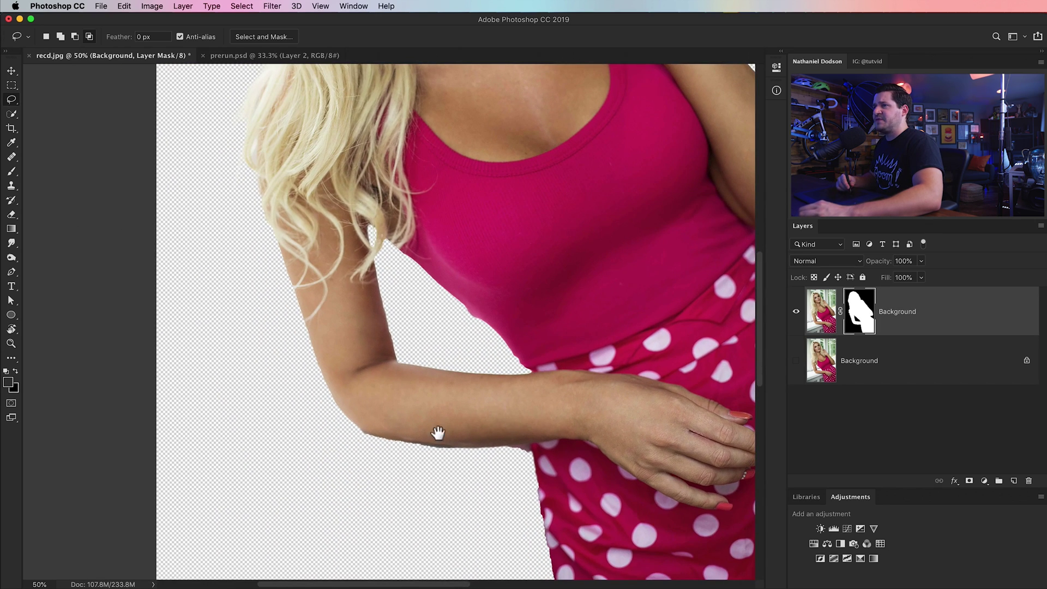
pyautogui.moveTo(474, 489)
pyautogui.mouseDown()
pyautogui.moveTo(494, 447)
pyautogui.moveTo(551, 525)
pyautogui.mouseUp()
pyautogui.moveTo(417, 283); pyautogui.dragTo(493, 434)
pyautogui.moveTo(310, 350); pyautogui.dragTo(360, 530)
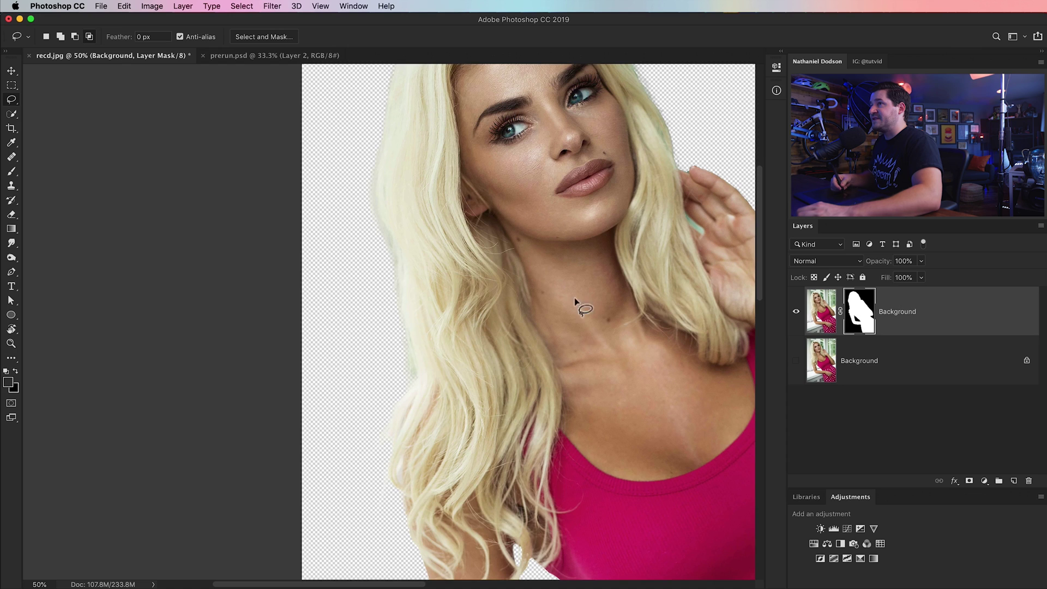
pyautogui.moveTo(592, 266); pyautogui.dragTo(556, 413)
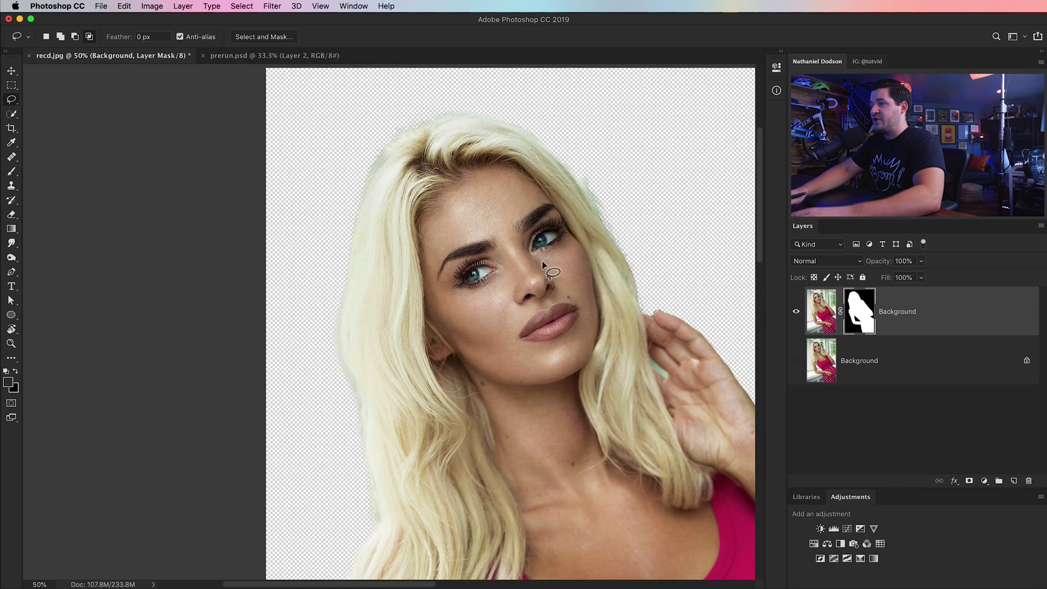
pyautogui.press('super+minus')
pyautogui.moveTo(532, 408)
pyautogui.mouseDown()
pyautogui.moveTo(515, 397)
pyautogui.moveTo(463, 290)
pyautogui.mouseUp()
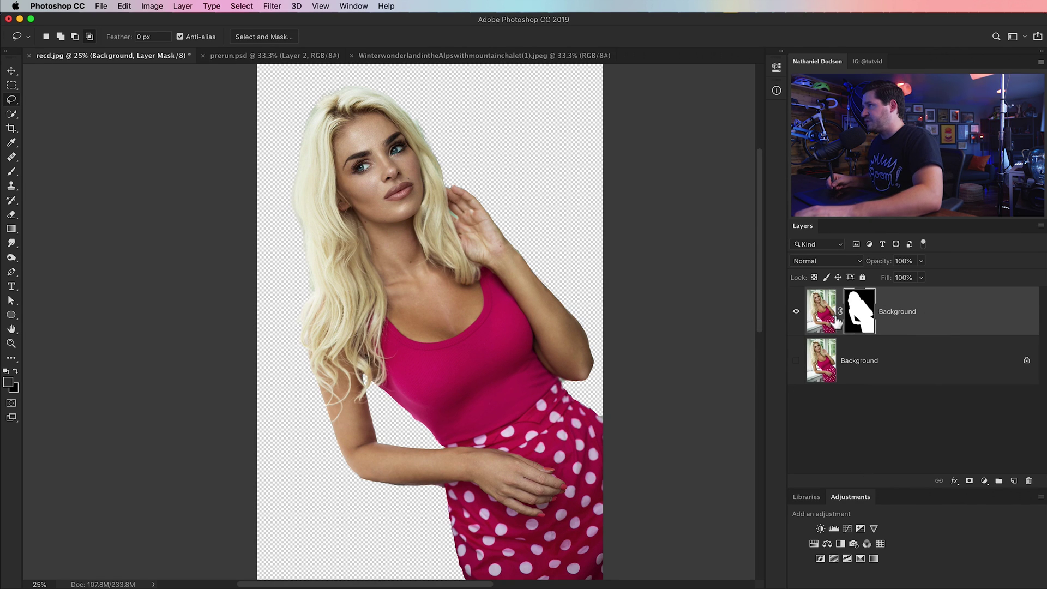
# Step: Copy the masked woman layer into the winter mountain chalet image and place her over the scene
pyautogui.press('super+c')
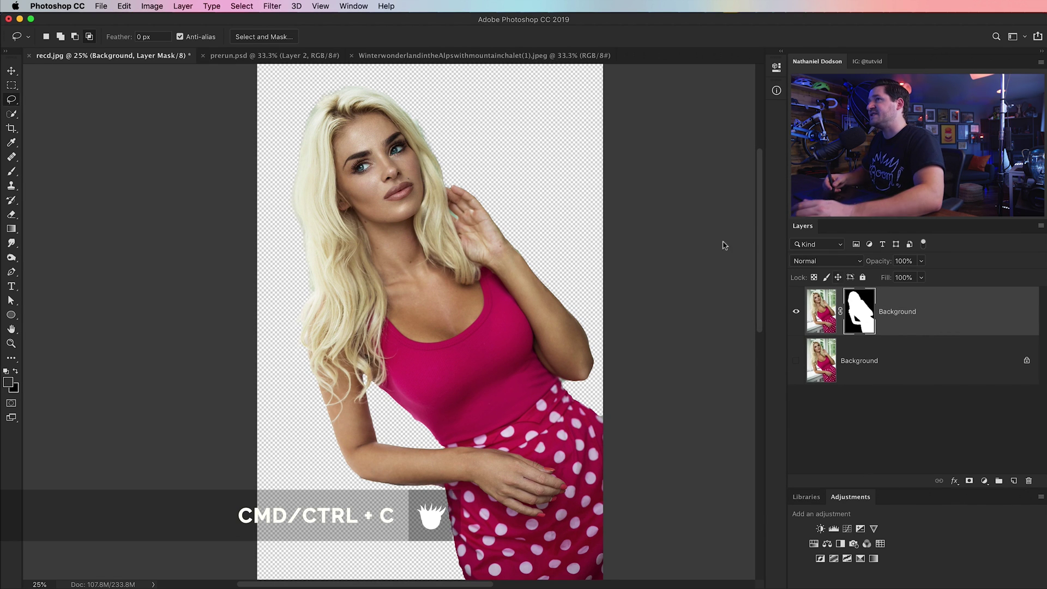
pyautogui.click(472, 55)
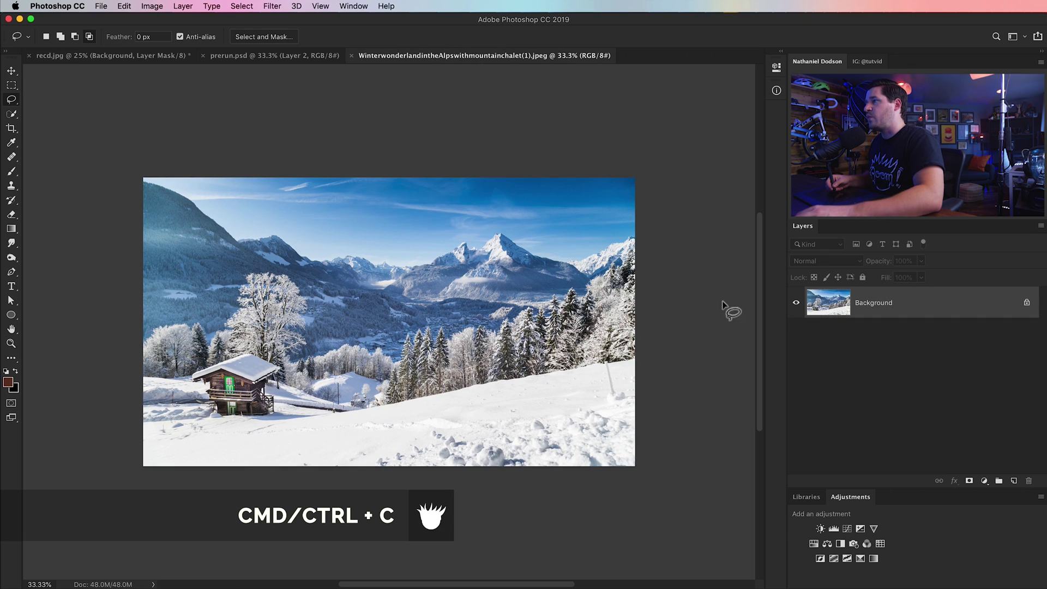
pyautogui.press('super+v')
pyautogui.press('v')
pyautogui.moveTo(376, 393)
pyautogui.mouseDown()
pyautogui.moveTo(502, 342)
pyautogui.moveTo(427, 201)
pyautogui.moveTo(427, 351)
pyautogui.moveTo(400, 235)
pyautogui.moveTo(431, 470)
pyautogui.moveTo(454, 434)
pyautogui.moveTo(435, 404)
pyautogui.moveTo(444, 398)
pyautogui.moveTo(446, 341)
pyautogui.mouseUp()
# Step: Try rotating and shifting the pasted woman with Free Transform, and undo the transformation
pyautogui.press('super+t')
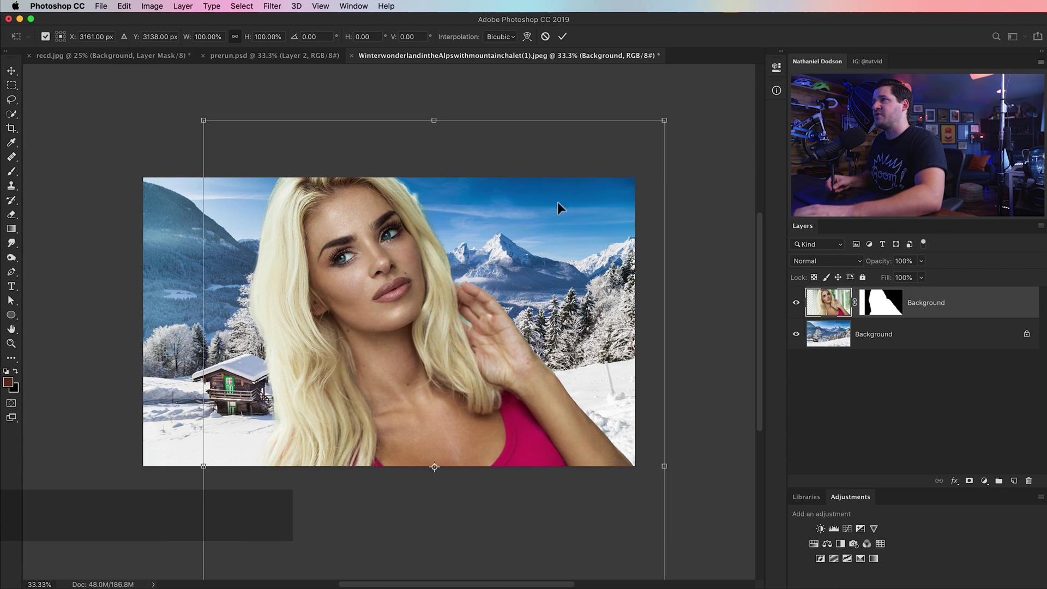
pyautogui.moveTo(678, 169); pyautogui.dragTo(744, 301)
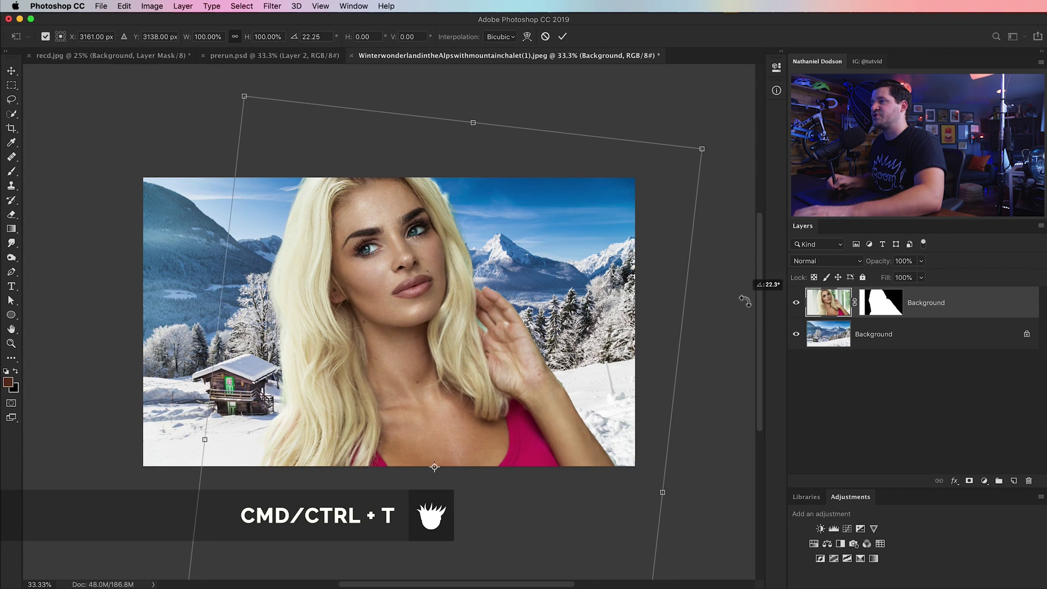
pyautogui.moveTo(560, 136); pyautogui.dragTo(610, 146)
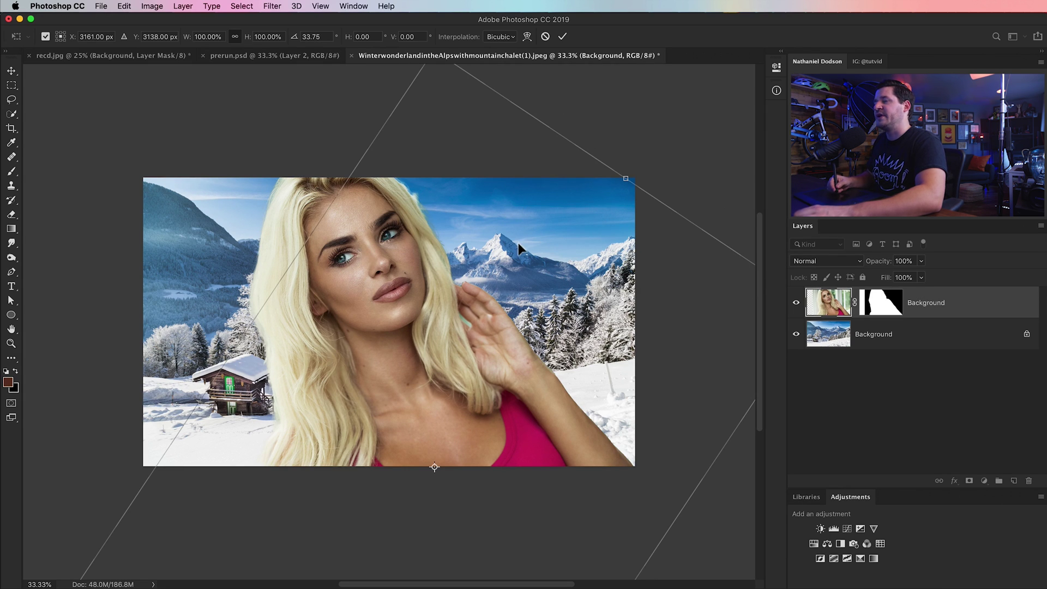
pyautogui.moveTo(470, 378); pyautogui.dragTo(464, 306)
pyautogui.click(564, 37)
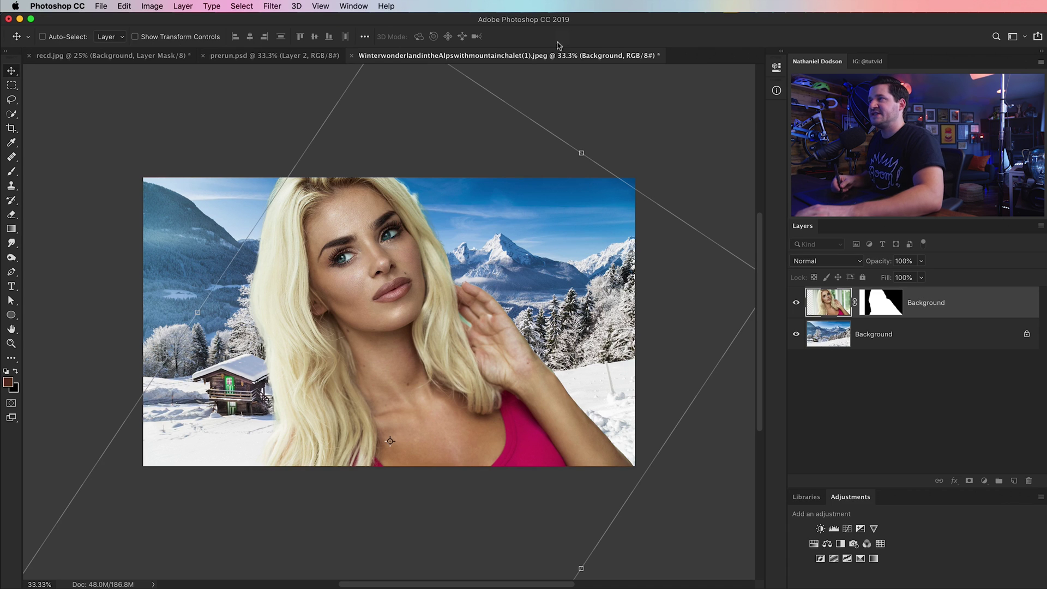
pyautogui.press('super+z')
# Step: Shift the woman to bring her lower curls into the scene and examine her hair edges against the winter background
pyautogui.moveTo(460, 244); pyautogui.dragTo(443, 181)
pyautogui.moveTo(420, 326); pyautogui.dragTo(418, 417)
pyautogui.press('z')
pyautogui.click(286, 372)
pyautogui.click(290, 349)
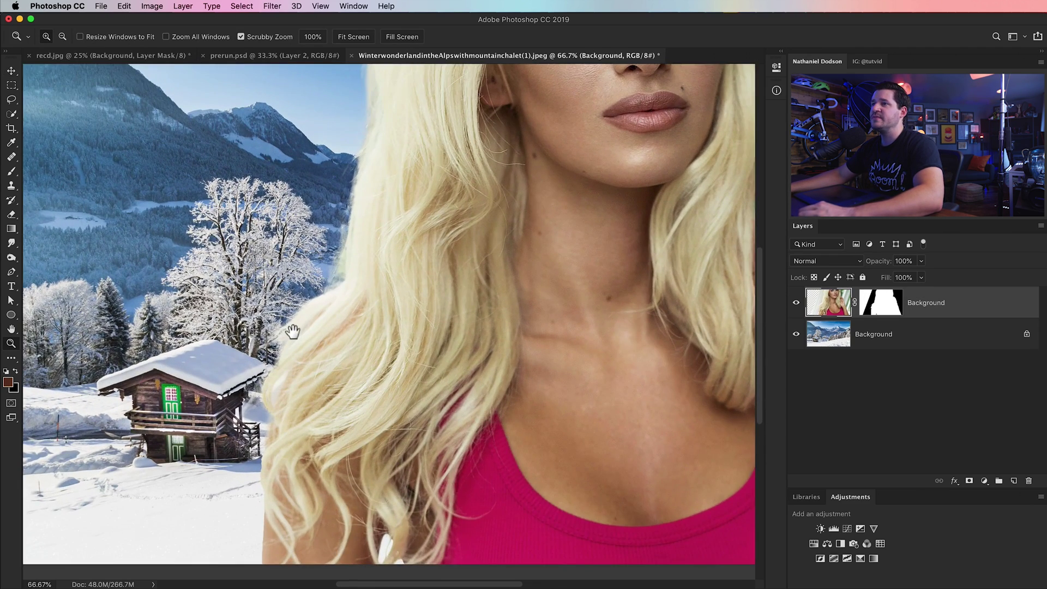
pyautogui.click(294, 332)
pyautogui.moveTo(369, 293); pyautogui.dragTo(331, 397)
pyautogui.moveTo(394, 216); pyautogui.dragTo(390, 385)
pyautogui.moveTo(401, 247); pyautogui.dragTo(370, 234)
pyautogui.moveTo(466, 297); pyautogui.dragTo(243, 269)
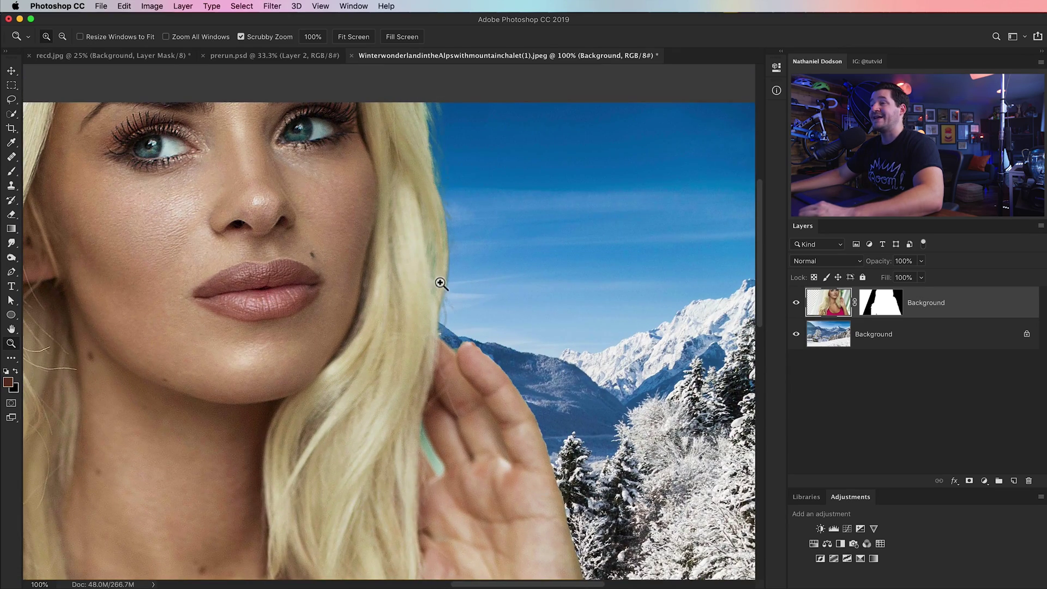
pyautogui.moveTo(440, 284); pyautogui.dragTo(351, 385)
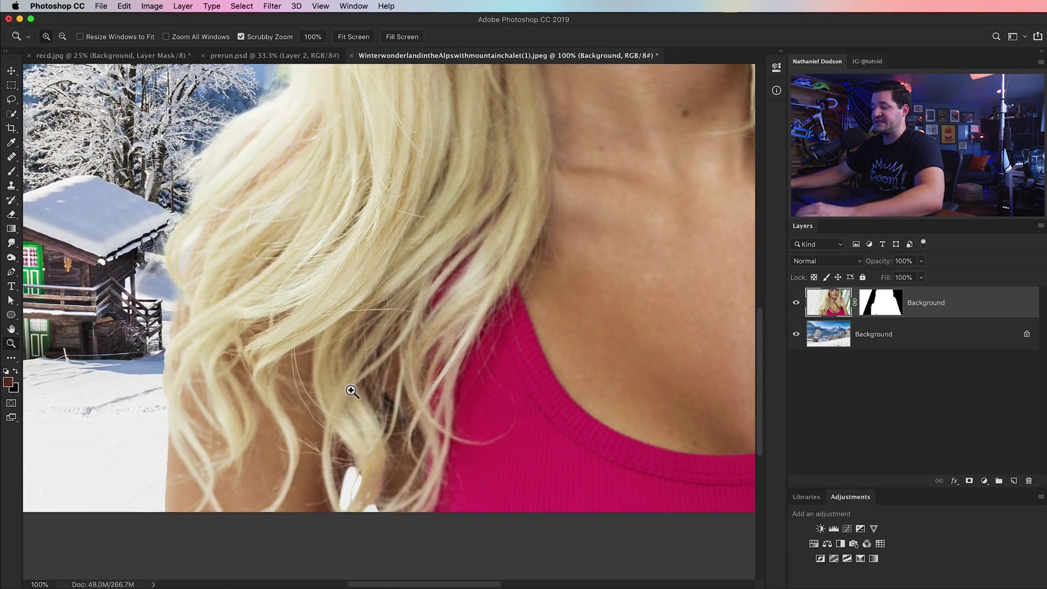
pyautogui.press('super+minus')
pyautogui.press('super+minus')
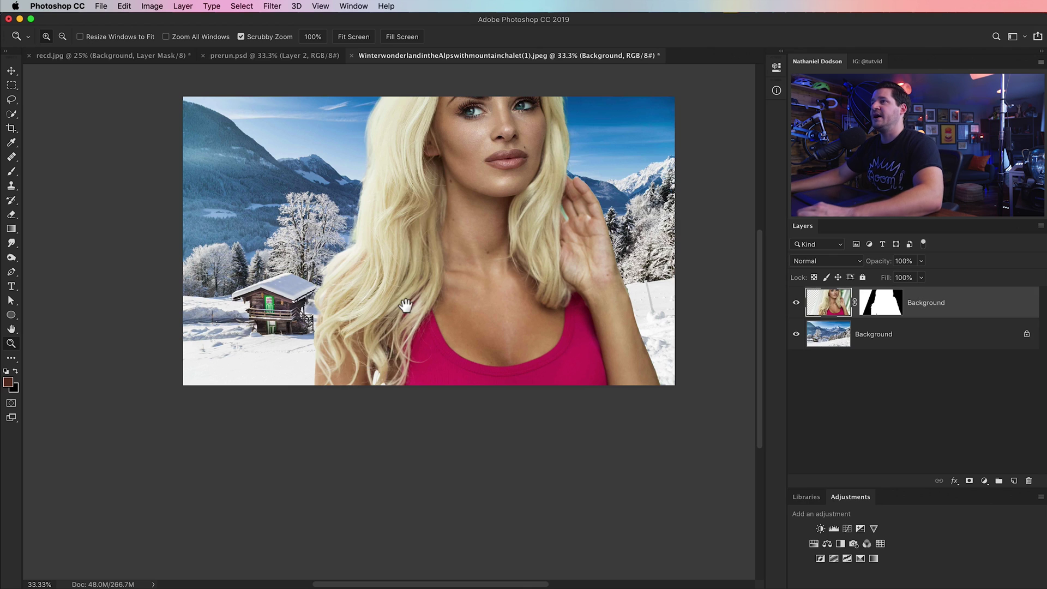
# Step: Move the woman layer down so the top of her head fits within the sky area
pyautogui.scroll(2, 414, 294)
pyautogui.press('v')
pyautogui.moveTo(439, 232); pyautogui.dragTo(417, 416)
# Step: On the woman's layer mask, lasso the hazy hair edge along the top of her head on the mountain side
pyautogui.press('z')
pyautogui.moveTo(455, 206); pyautogui.dragTo(459, 206)
pyautogui.press('space')
pyautogui.moveTo(504, 257); pyautogui.dragTo(506, 269)
pyautogui.scroll(3, 506, 268)
pyautogui.click(502, 277)
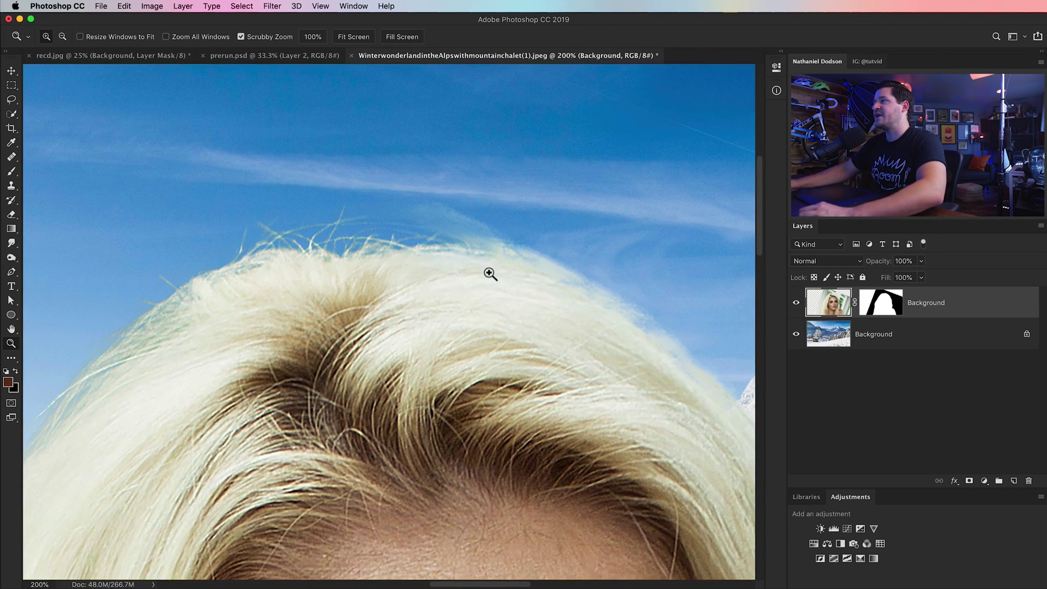
pyautogui.click(891, 312)
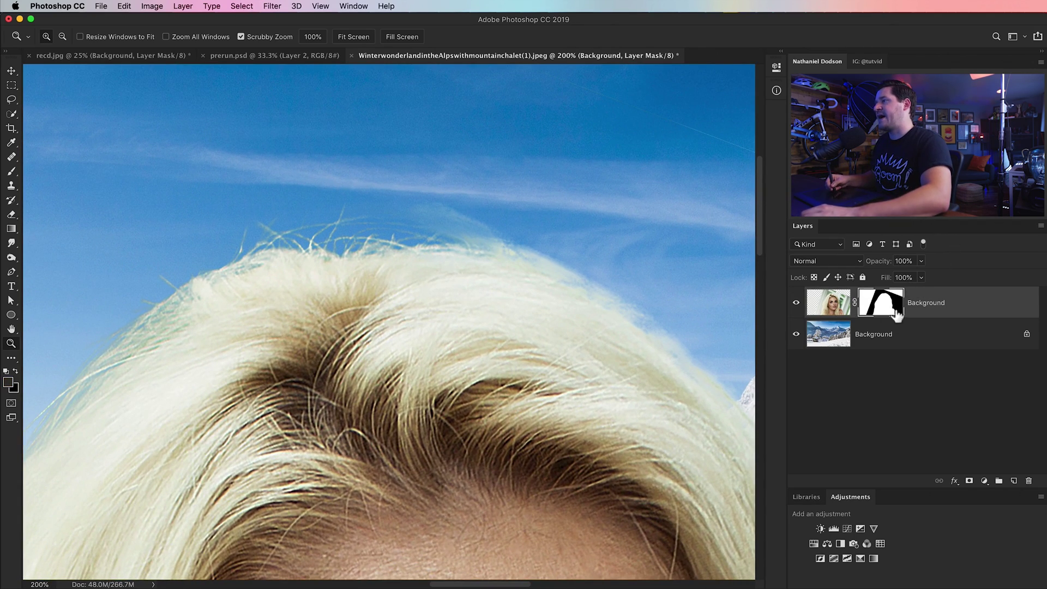
pyautogui.click(13, 101)
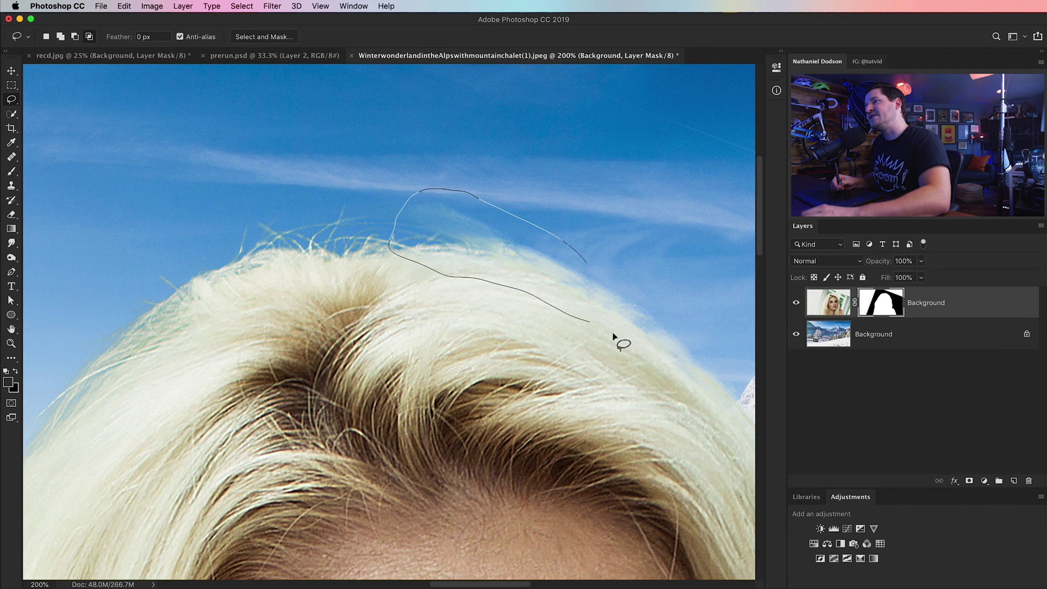
pyautogui.moveTo(683, 326); pyautogui.dragTo(626, 315)
pyautogui.hscroll(5, 625, 316)
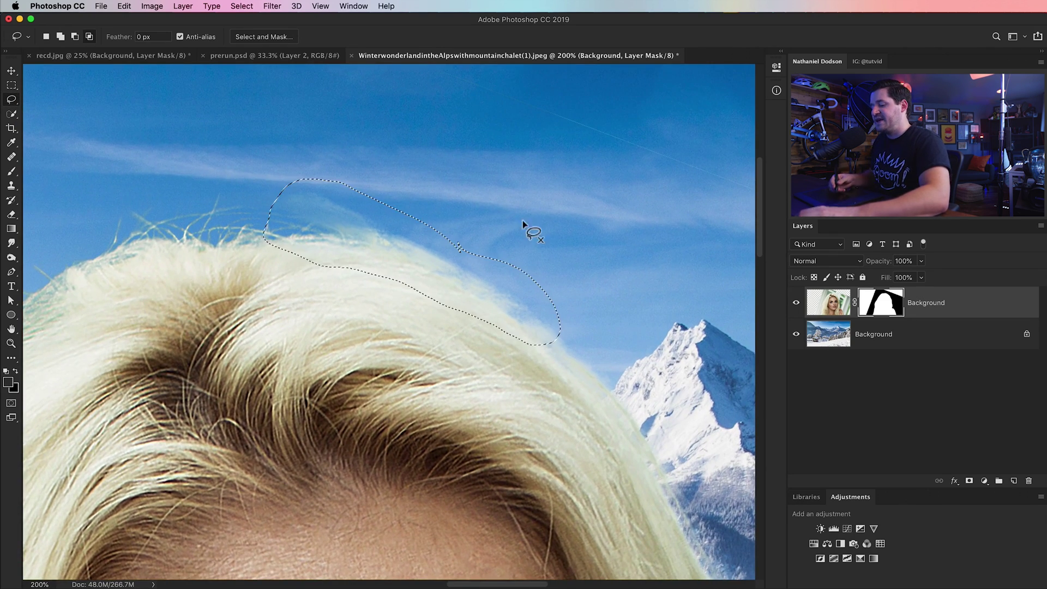
# Step: Apply Levels to the selected mask area with a black input of 66 and midtones of 0.95, and deselect
pyautogui.press('super+l')
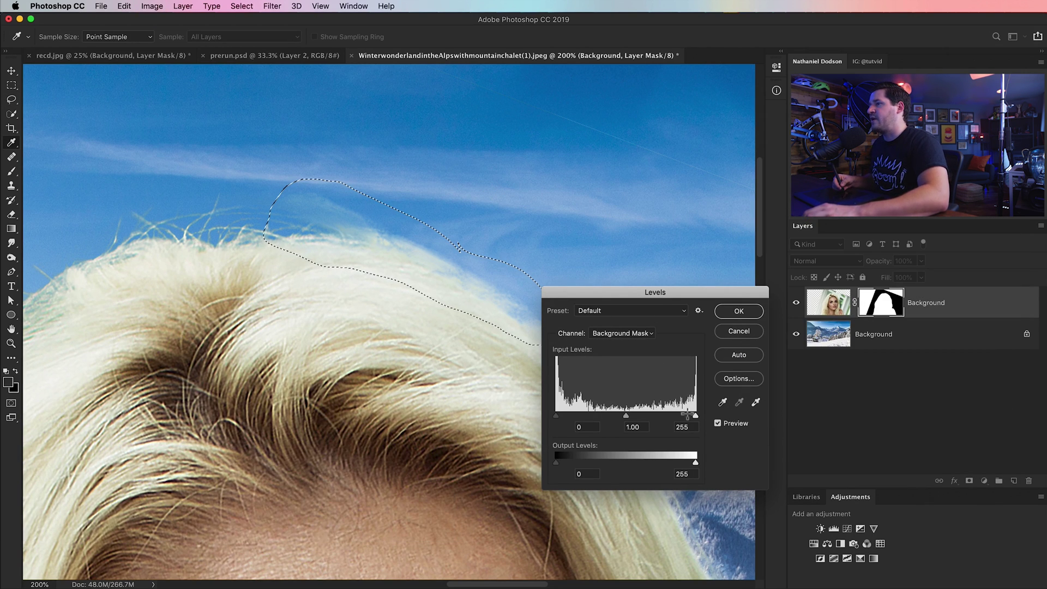
pyautogui.moveTo(625, 416)
pyautogui.mouseDown()
pyautogui.moveTo(665, 417)
pyautogui.moveTo(563, 423)
pyautogui.moveTo(634, 418)
pyautogui.mouseUp()
pyautogui.moveTo(556, 417); pyautogui.dragTo(592, 417)
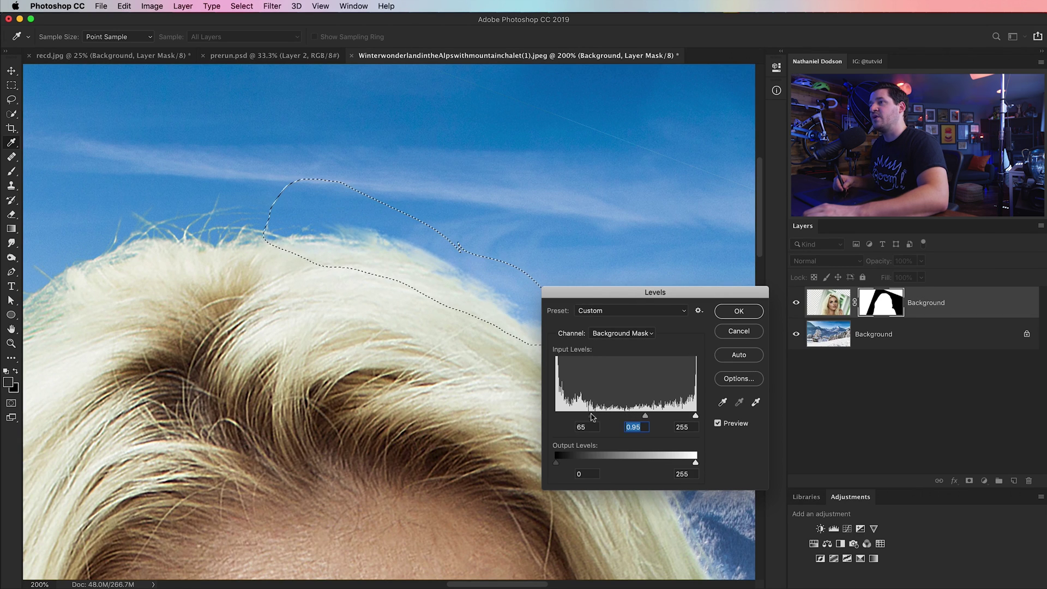
pyautogui.click(739, 311)
pyautogui.press('l')
pyautogui.hotkey('ctrl', 'd')
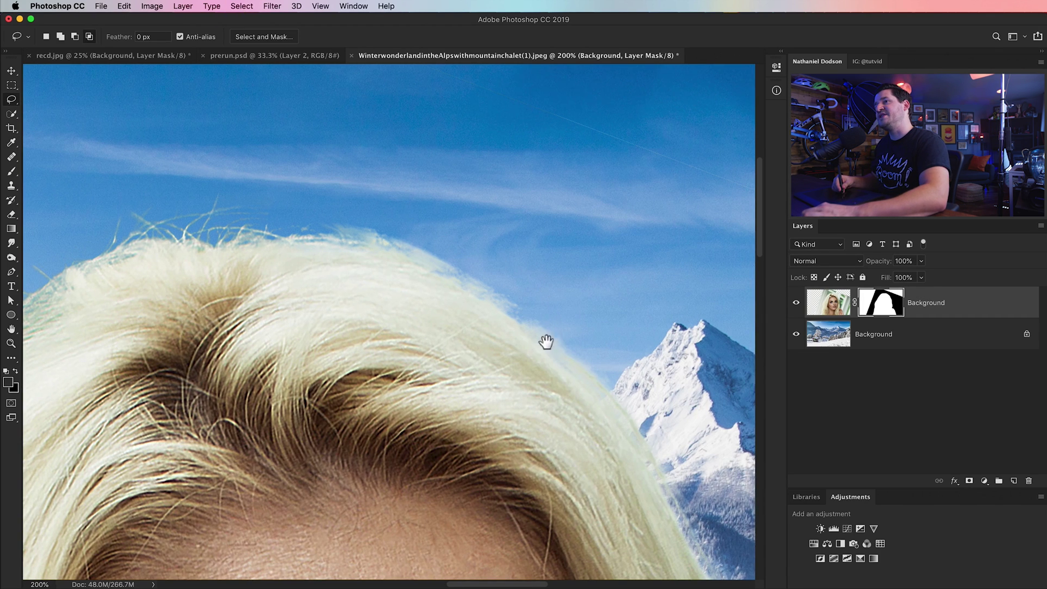
# Step: Lasso the fuzzy hair edge running from the crown down to the distant mountains on the chalet side
pyautogui.scroll(-1, 545, 343)
pyautogui.hscroll(-1, 545, 344)
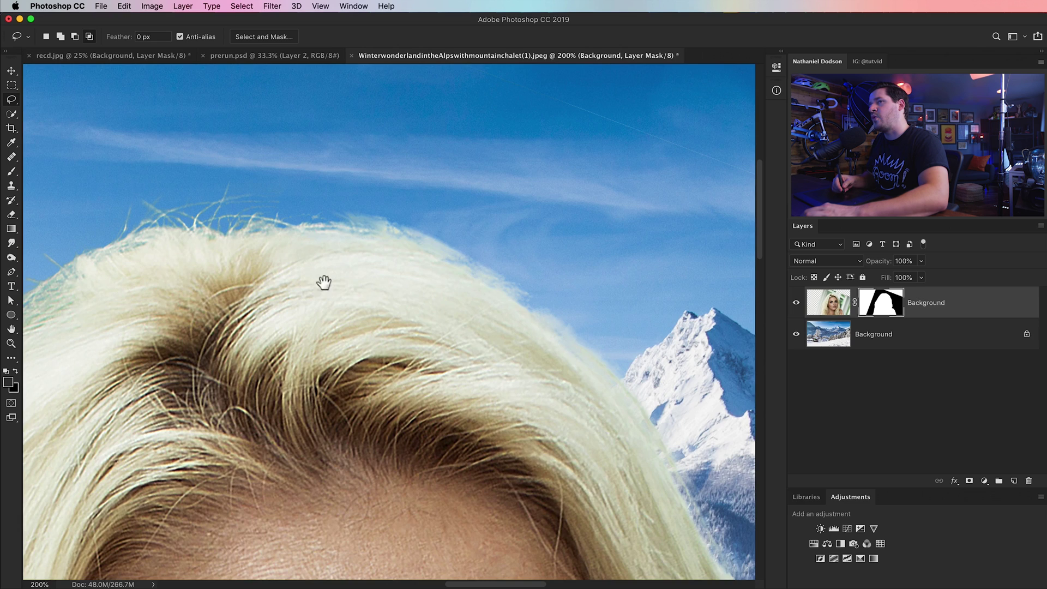
pyautogui.hscroll(-10, 314, 281)
pyautogui.scroll(-2, 313, 280)
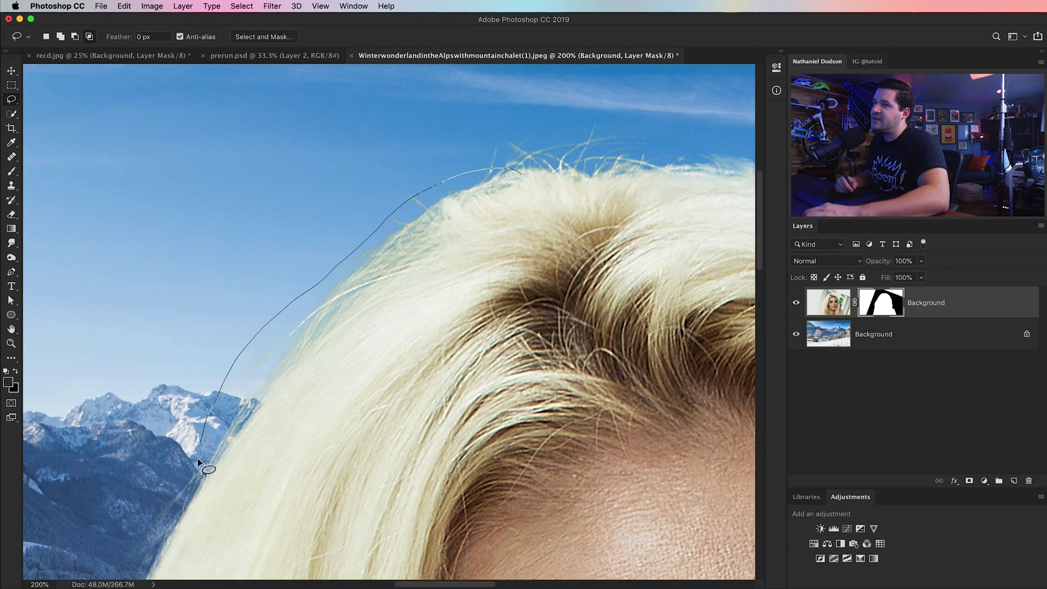
pyautogui.moveTo(478, 229)
pyautogui.mouseDown()
pyautogui.moveTo(516, 194)
pyautogui.moveTo(522, 171)
pyautogui.mouseUp()
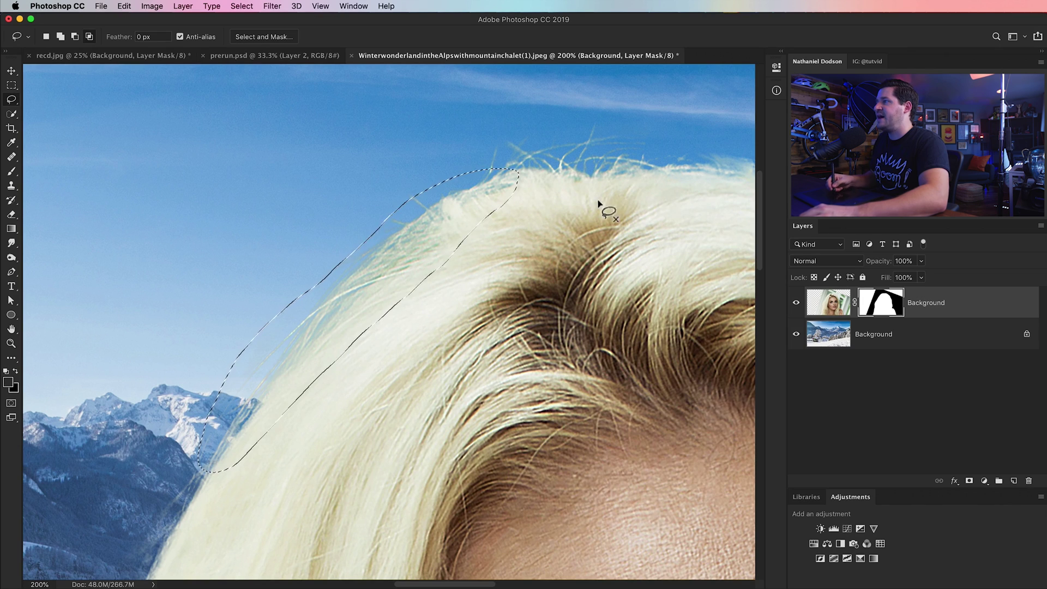
# Step: Apply Levels to the selected mask area with the midtones set to 0.58, and deselect
pyautogui.press('super+l')
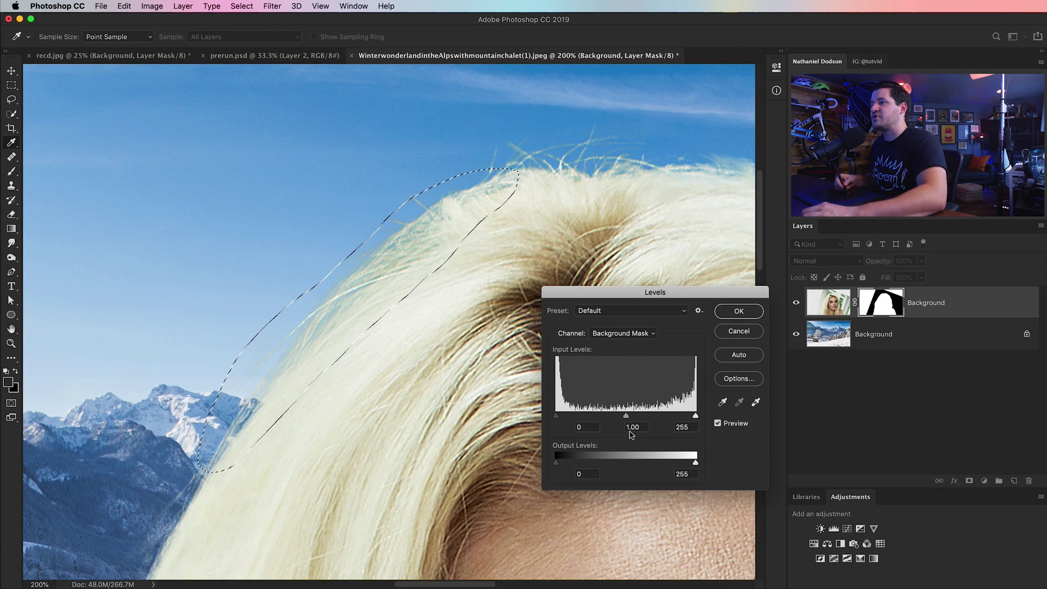
pyautogui.moveTo(626, 415); pyautogui.dragTo(648, 415)
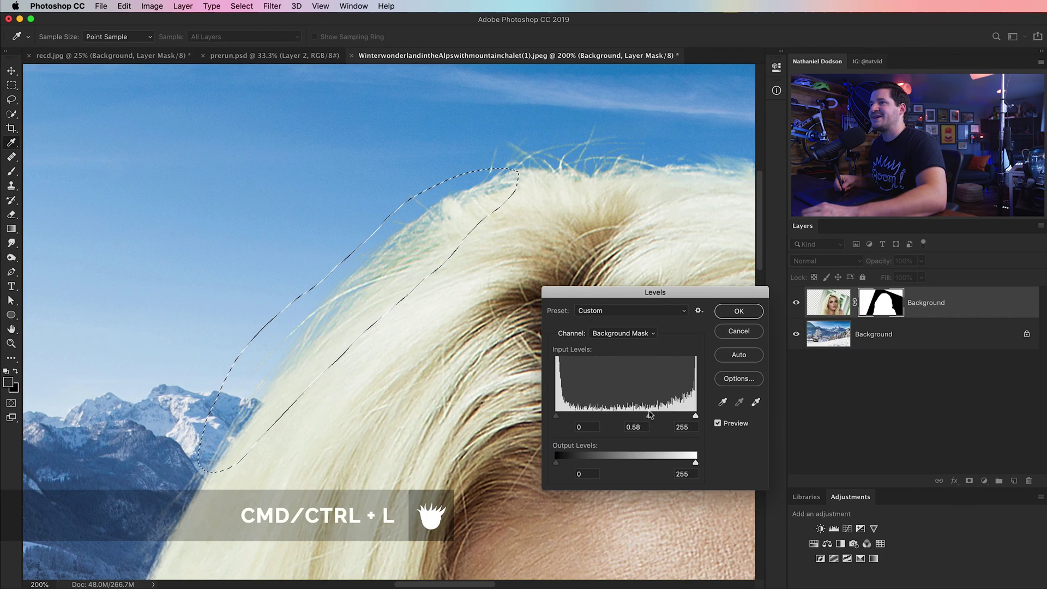
pyautogui.click(741, 312)
pyautogui.press('super+d')
# Step: Lasso the hair edge beside the snowy trees, from cheek level up past the eyebrow on the raised-hand side
pyautogui.moveTo(532, 302); pyautogui.dragTo(707, 107)
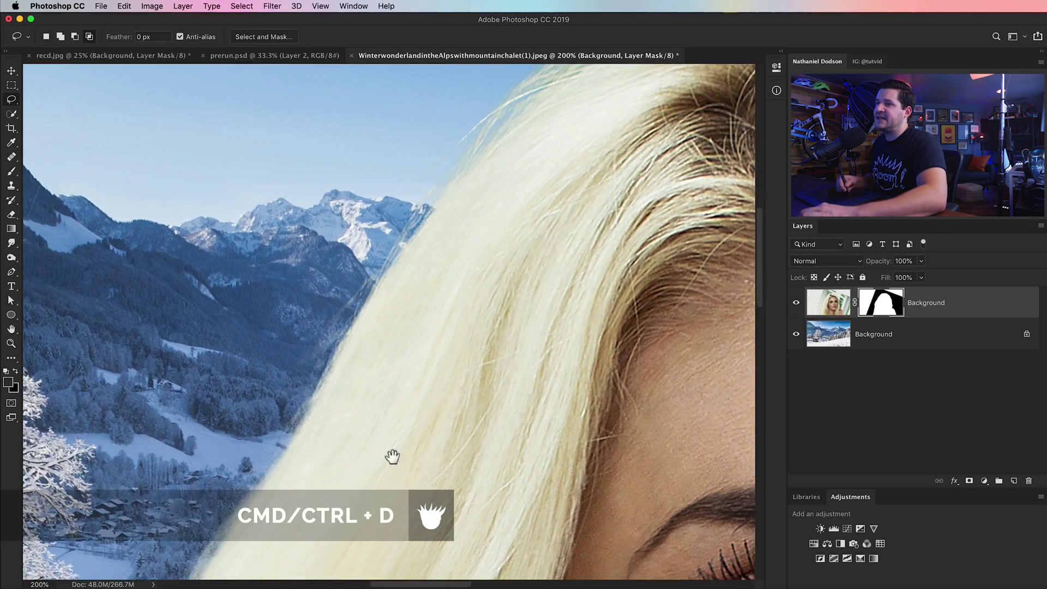
pyautogui.moveTo(394, 453); pyautogui.dragTo(582, 245)
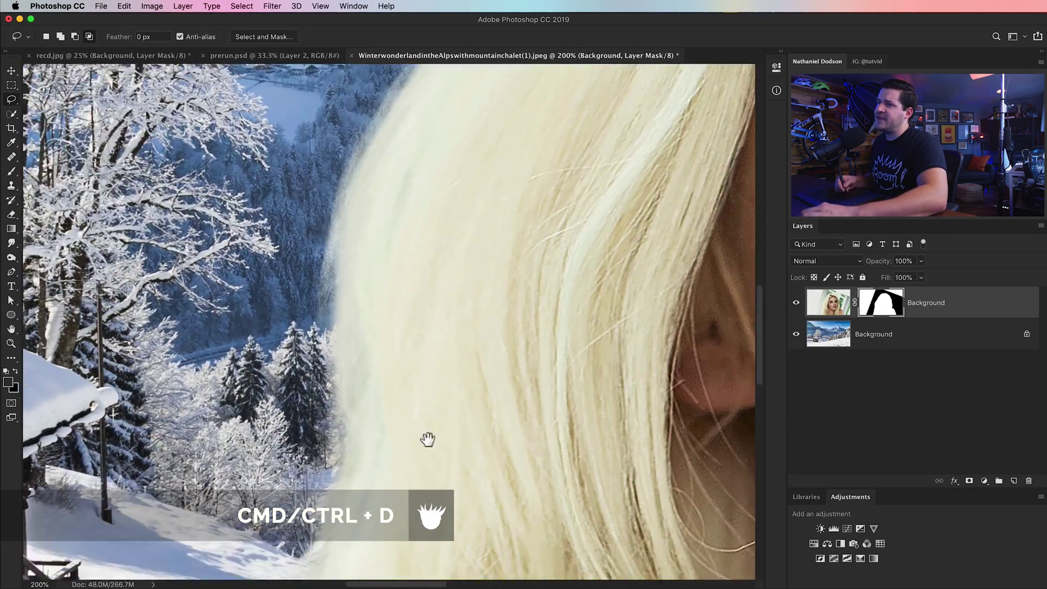
pyautogui.moveTo(427, 437); pyautogui.dragTo(504, 215)
pyautogui.moveTo(488, 262); pyautogui.dragTo(521, 98)
pyautogui.moveTo(485, 286); pyautogui.dragTo(537, 201)
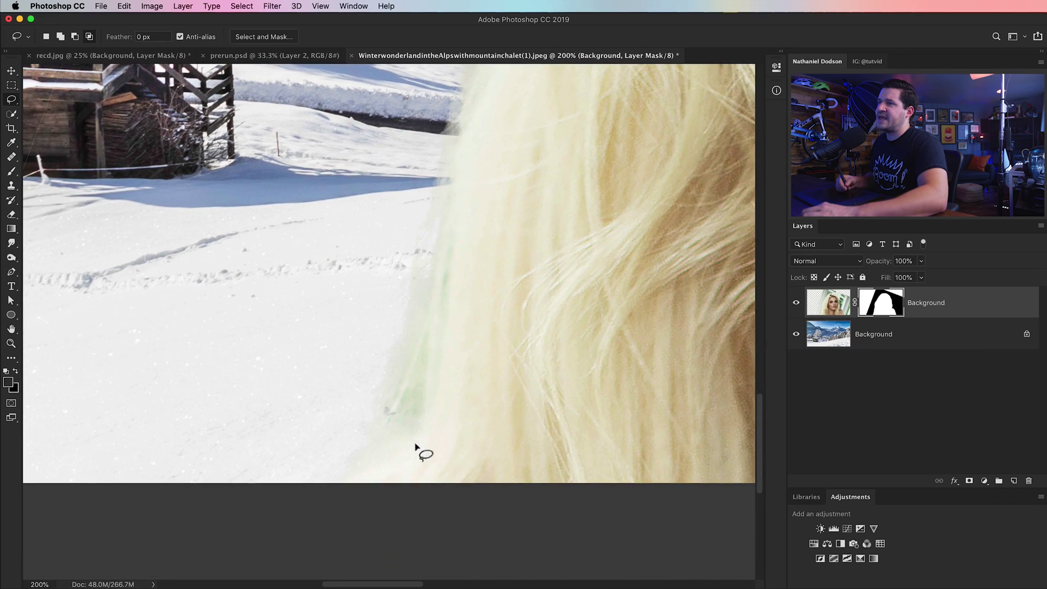
pyautogui.hscroll(15, 483, 282)
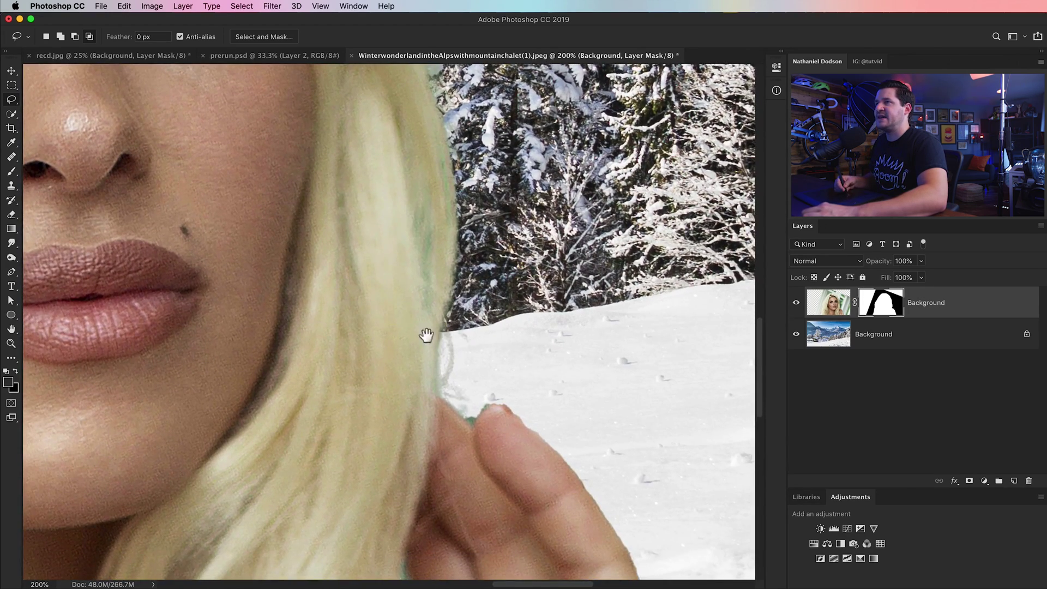
pyautogui.moveTo(426, 334)
pyautogui.mouseDown()
pyautogui.moveTo(444, 383)
pyautogui.moveTo(441, 217)
pyautogui.mouseUp()
pyautogui.moveTo(524, 160)
pyautogui.mouseDown()
pyautogui.moveTo(501, 412)
pyautogui.moveTo(475, 479)
pyautogui.mouseUp()
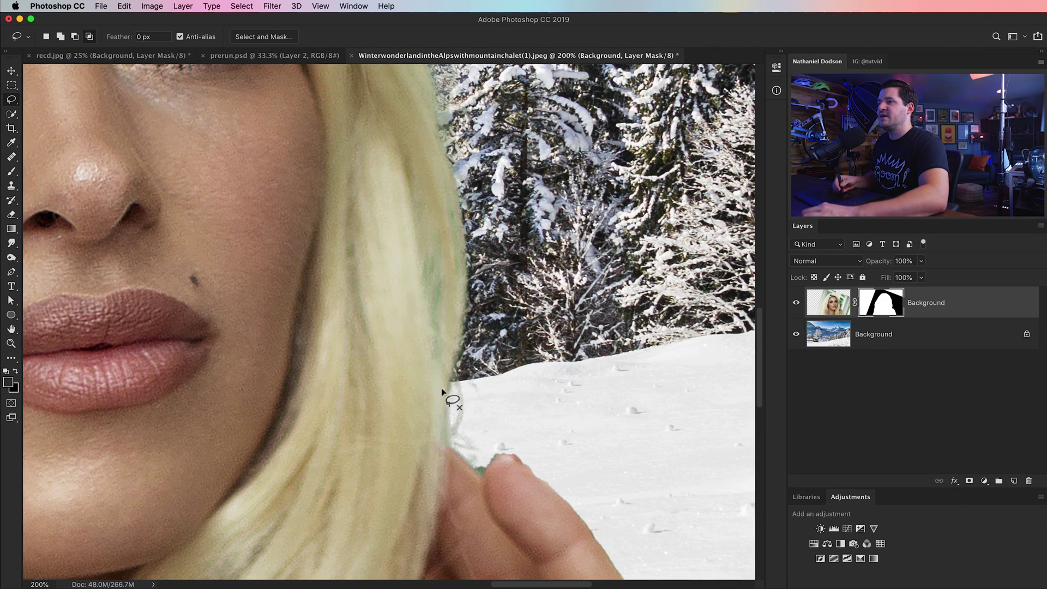
pyautogui.moveTo(451, 393); pyautogui.dragTo(430, 493)
pyautogui.moveTo(439, 436)
pyautogui.mouseDown()
pyautogui.moveTo(478, 442)
pyautogui.moveTo(475, 319)
pyautogui.moveTo(444, 157)
pyautogui.mouseUp()
pyautogui.moveTo(515, 83)
pyautogui.mouseDown()
pyautogui.moveTo(558, 173)
pyautogui.moveTo(579, 436)
pyautogui.mouseUp()
# Step: Apply Levels to the selected tree-side hair edge on the mask with midtones of 0.88, and deselect
pyautogui.press('super+l')
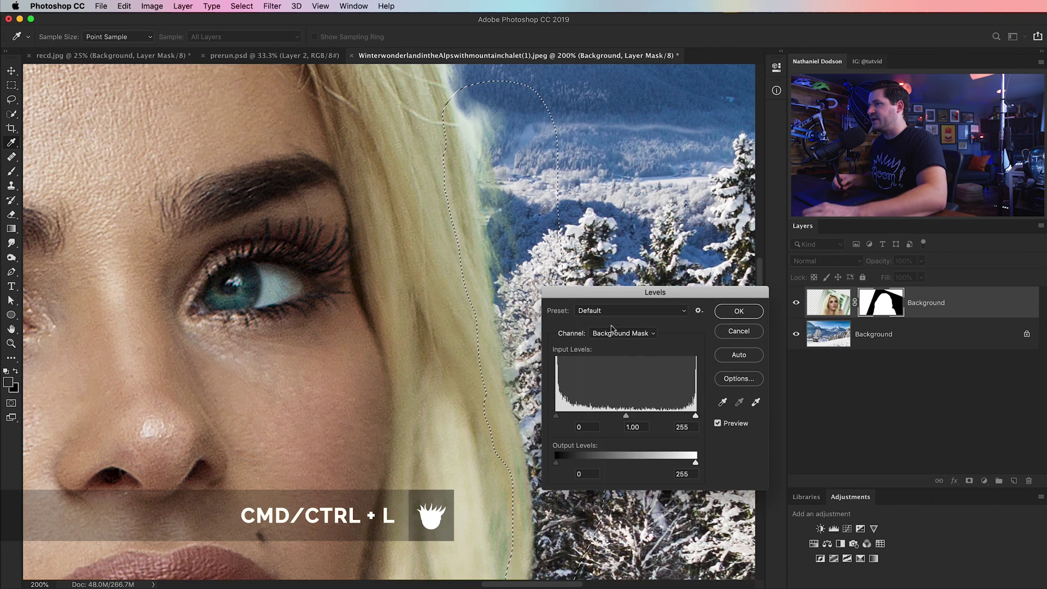
pyautogui.moveTo(626, 415); pyautogui.dragTo(639, 416)
pyautogui.moveTo(556, 416)
pyautogui.mouseDown()
pyautogui.moveTo(666, 417)
pyautogui.moveTo(555, 417)
pyautogui.mouseUp()
pyautogui.moveTo(640, 415); pyautogui.dragTo(631, 416)
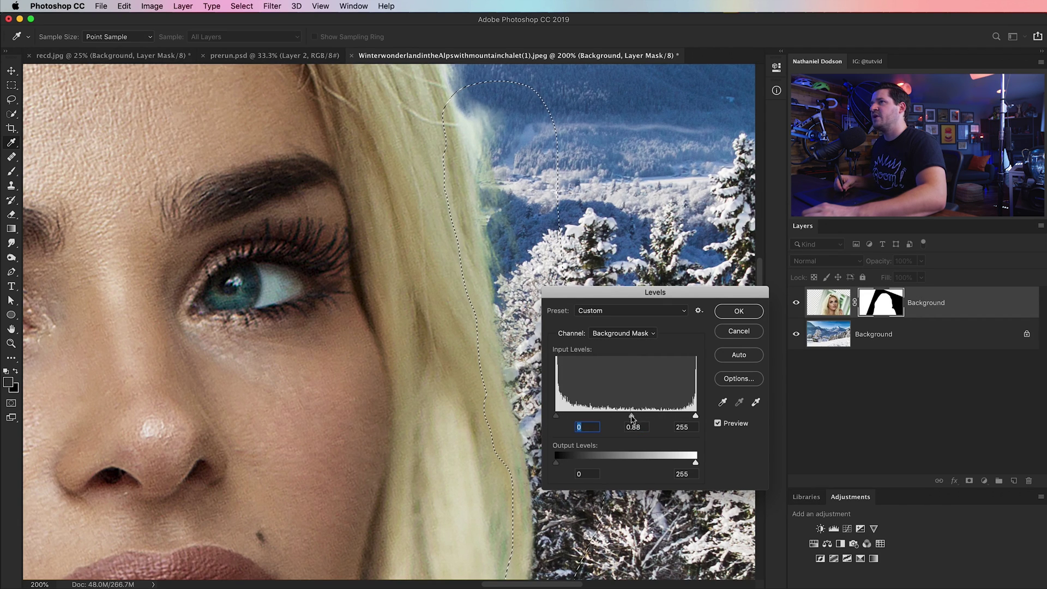
pyautogui.click(738, 313)
pyautogui.press('l')
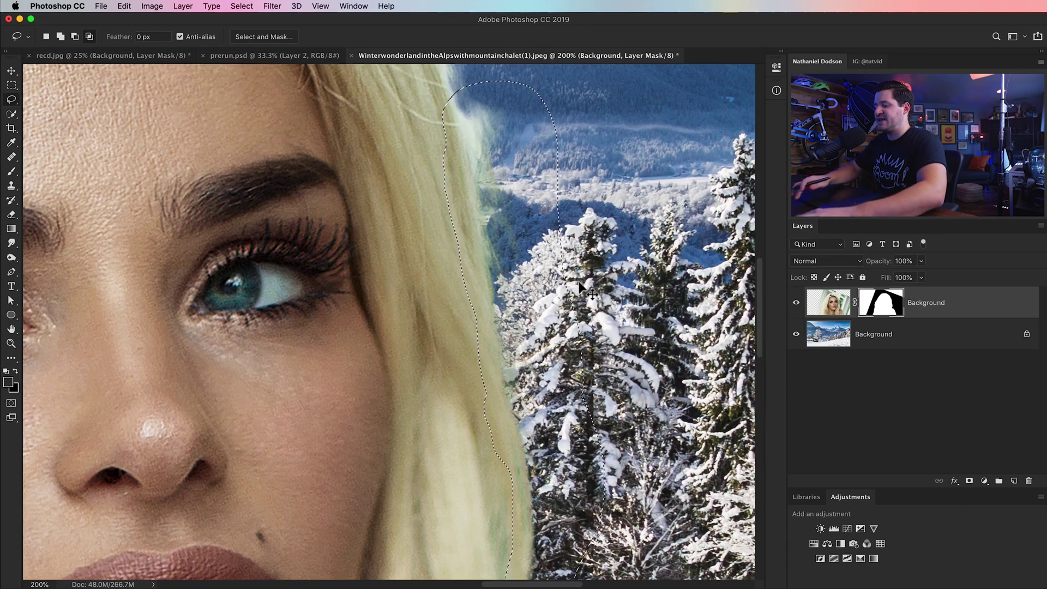
pyautogui.press('super+d')
pyautogui.press('super+minus')
pyautogui.press('super+minus')
pyautogui.press('super+minus')
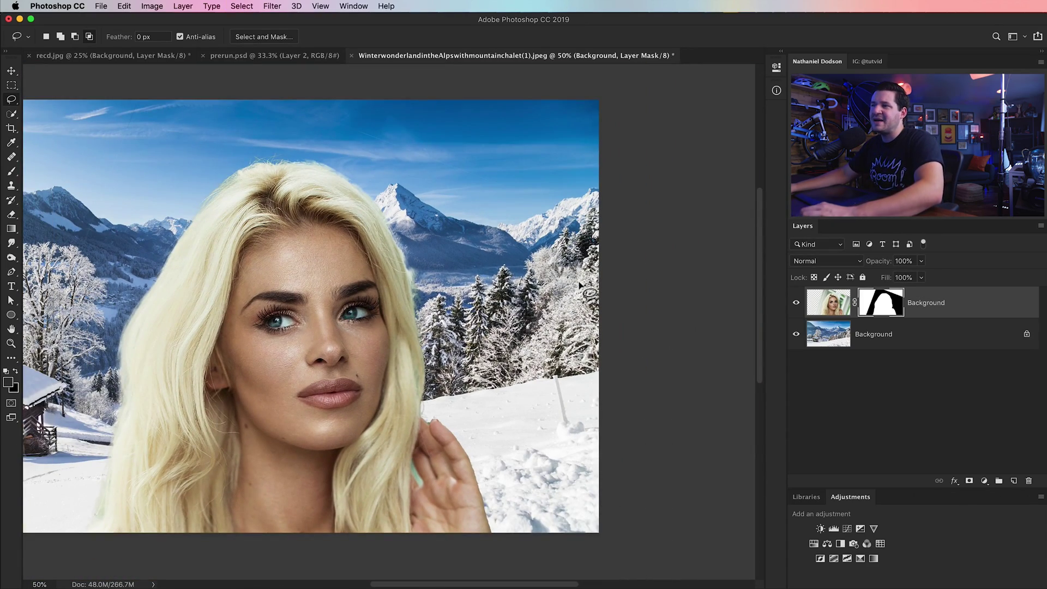
pyautogui.press('c')
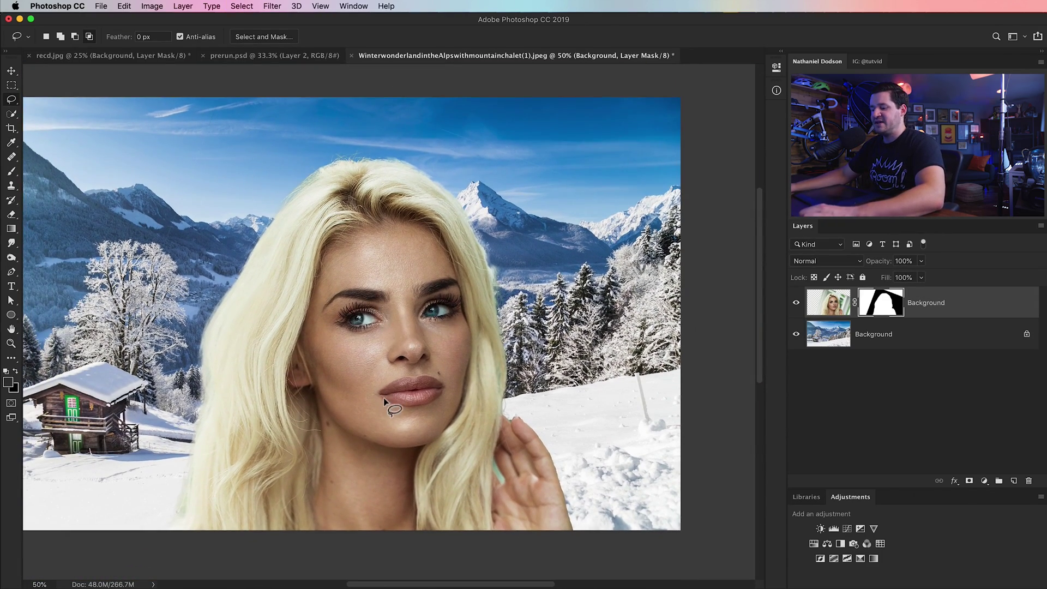
pyautogui.moveTo(412, 393); pyautogui.dragTo(410, 368)
pyautogui.press('Escape')
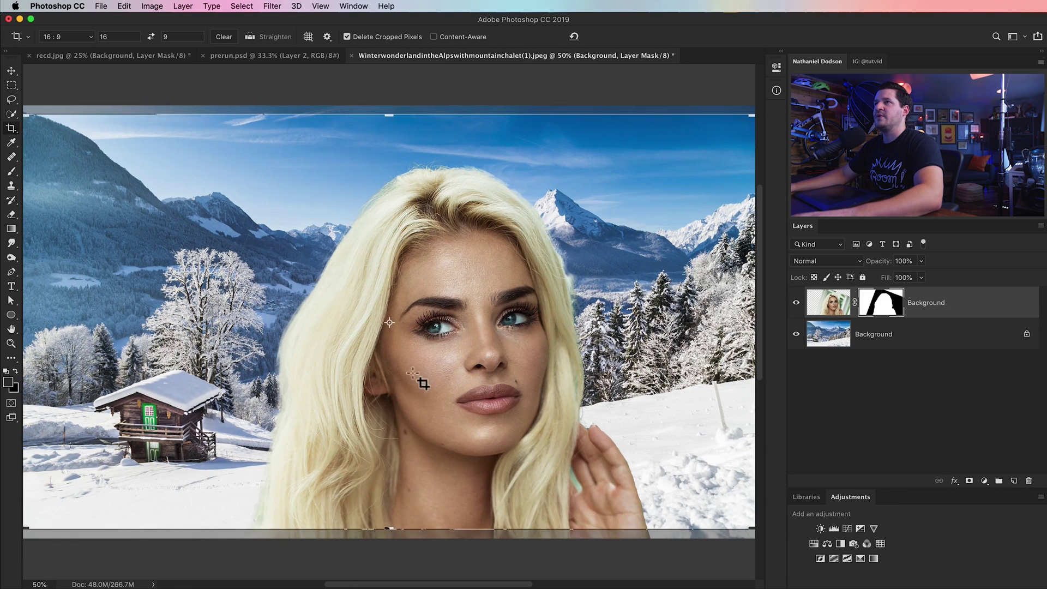
pyautogui.press('Escape')
# Step: Move the woman layer slightly toward the chalet
pyautogui.press('v')
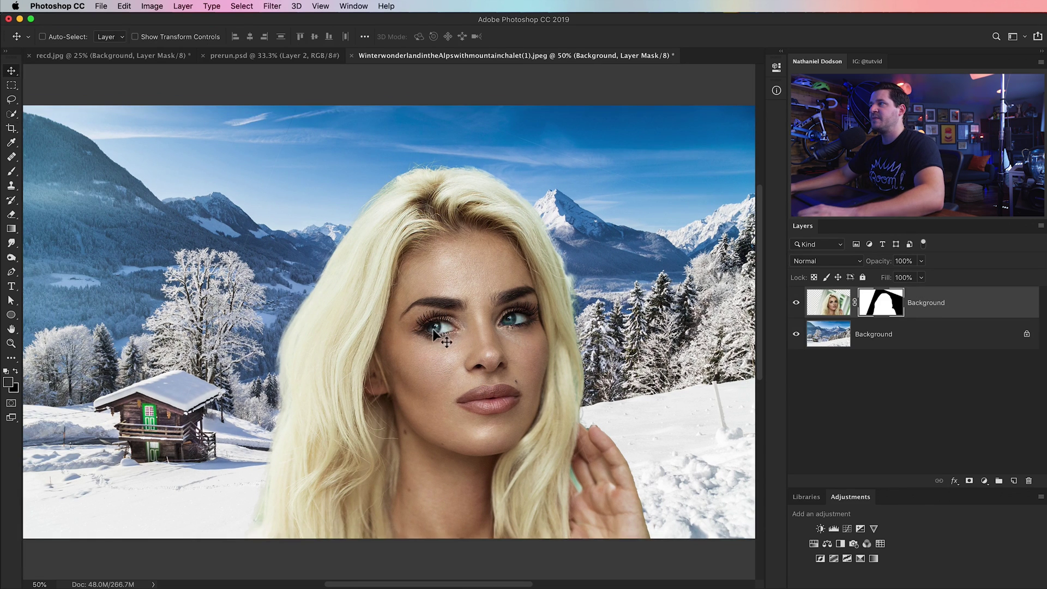
pyautogui.moveTo(426, 375); pyautogui.dragTo(412, 395)
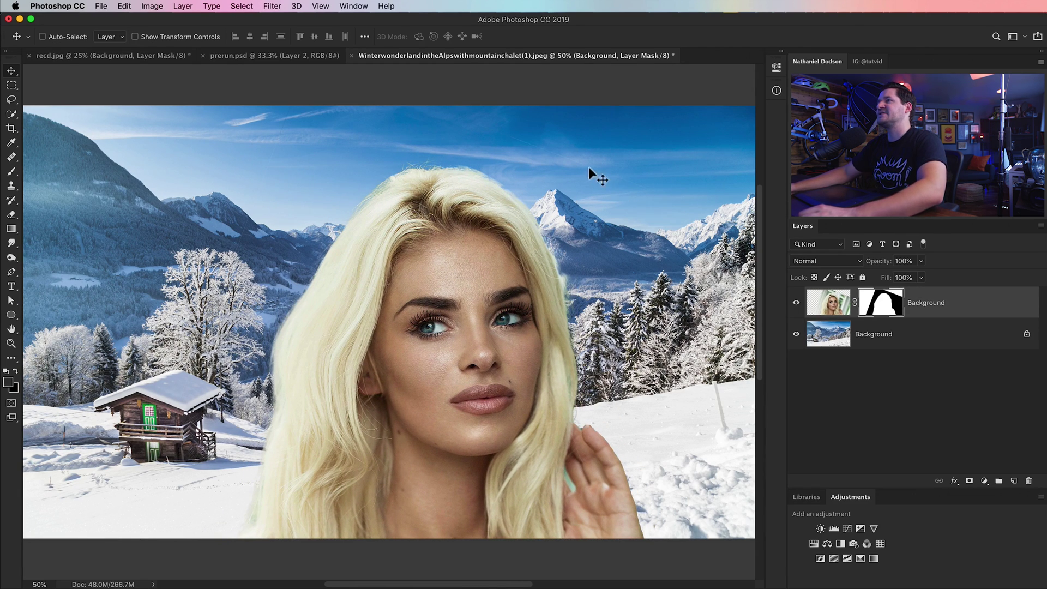
# Step: Set up a soft round 300 px brush at 100% opacity with black as the foreground color
pyautogui.click(11, 171)
pyautogui.rightClick(143, 238)
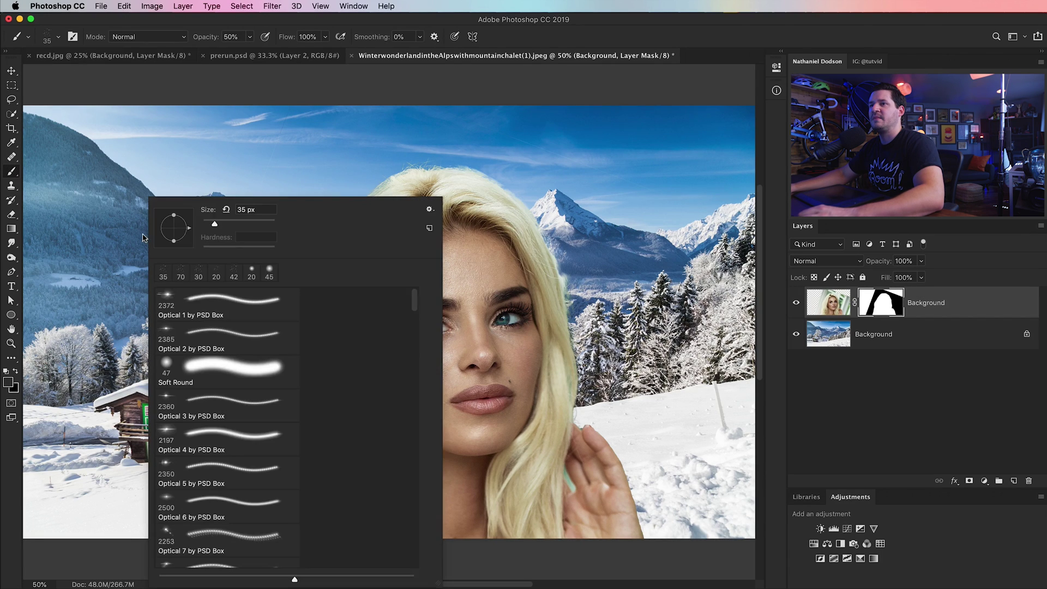
pyautogui.click(269, 272)
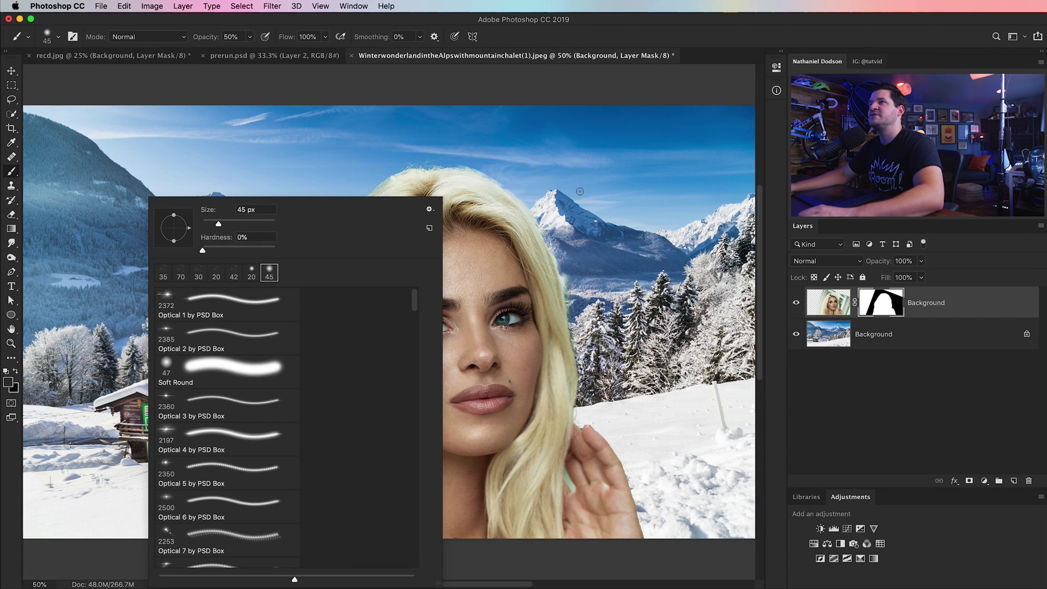
pyautogui.click(15, 372)
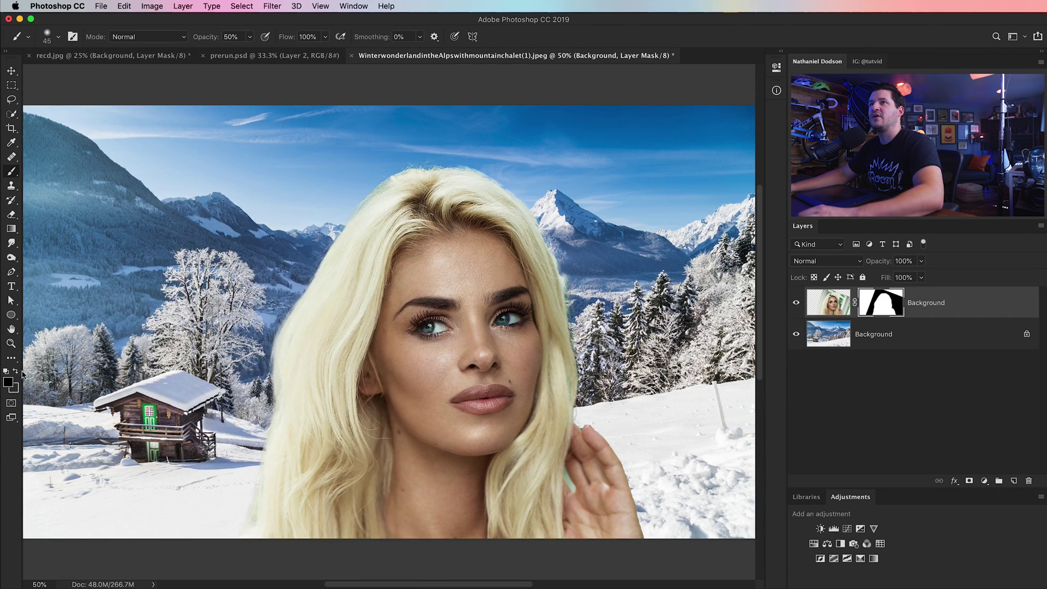
pyautogui.press('0')
pyautogui.press(']')
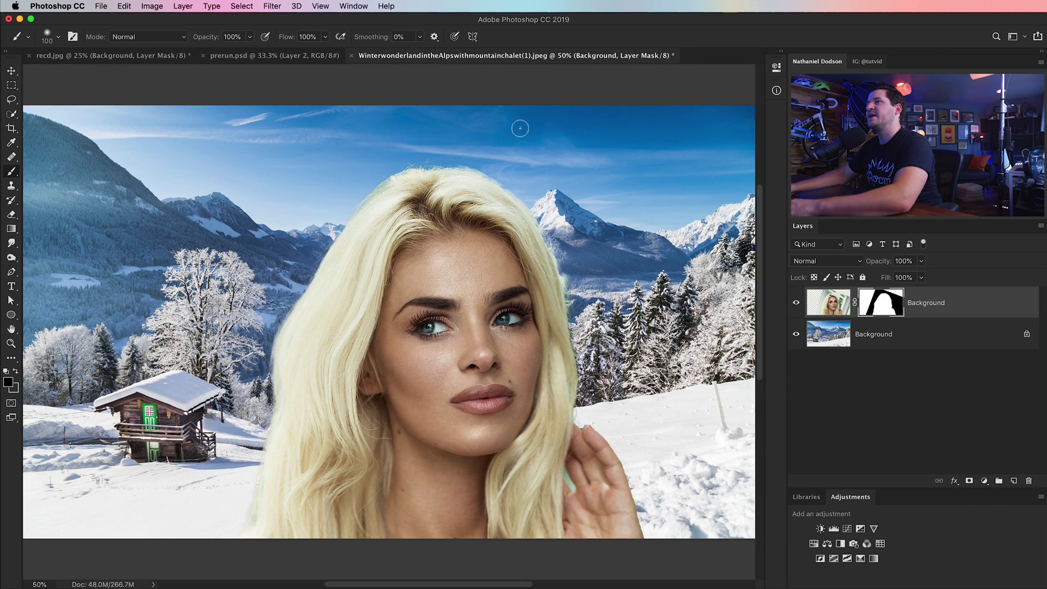
pyautogui.press(']')
pyautogui.press(']')
pyautogui.press(']')
pyautogui.press(']')
pyautogui.press(']')
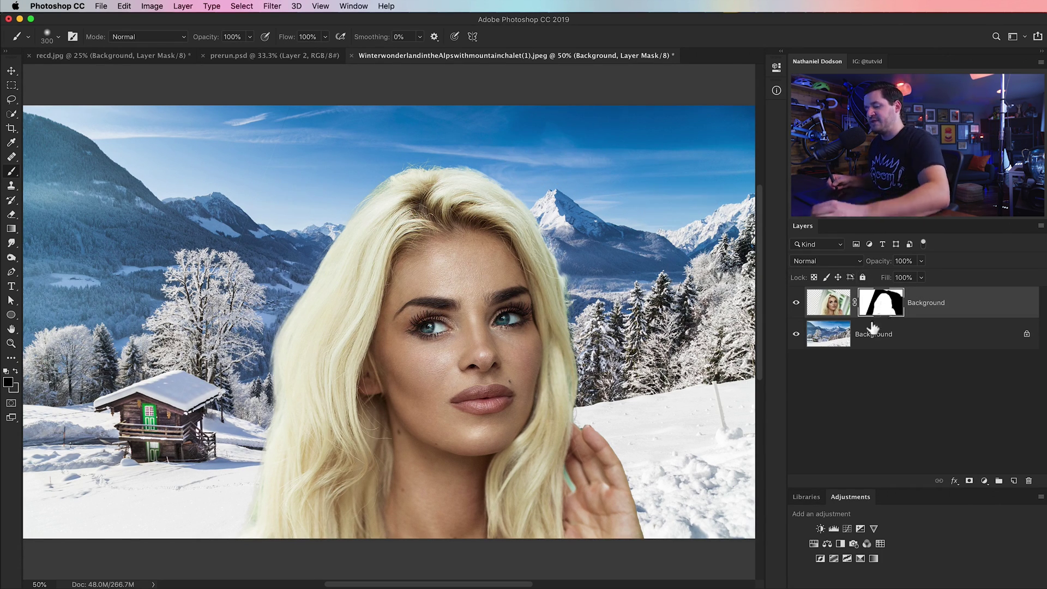
# Step: Examine the woman's hair edges against the winter scene at 66.7% magnification
pyautogui.hscroll(-5, 532, 367)
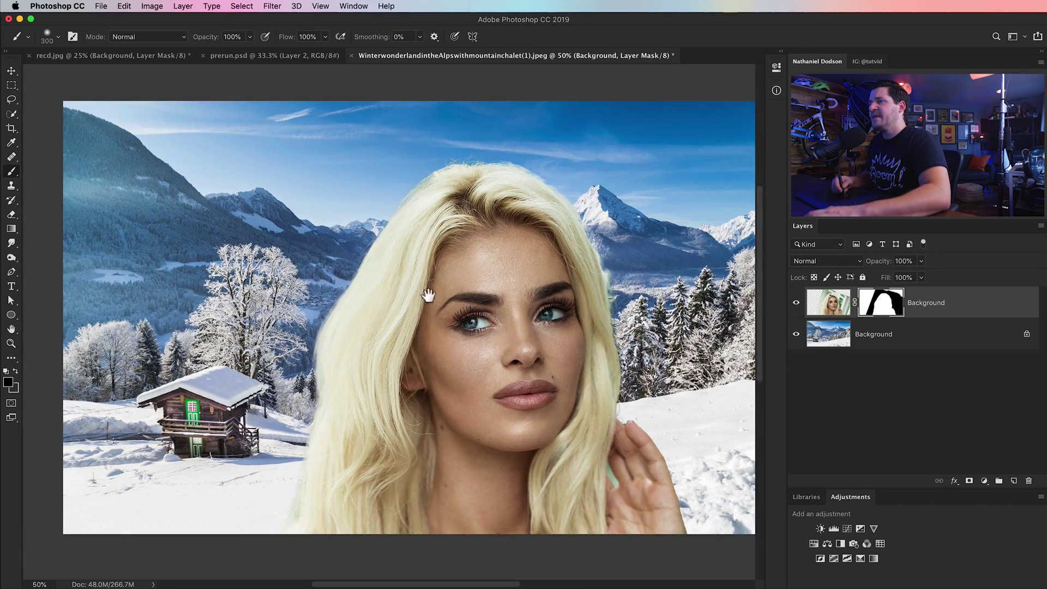
pyautogui.moveTo(418, 310); pyautogui.dragTo(465, 359)
pyautogui.press('z')
pyautogui.click(404, 376)
pyautogui.moveTo(401, 366); pyautogui.dragTo(339, 423)
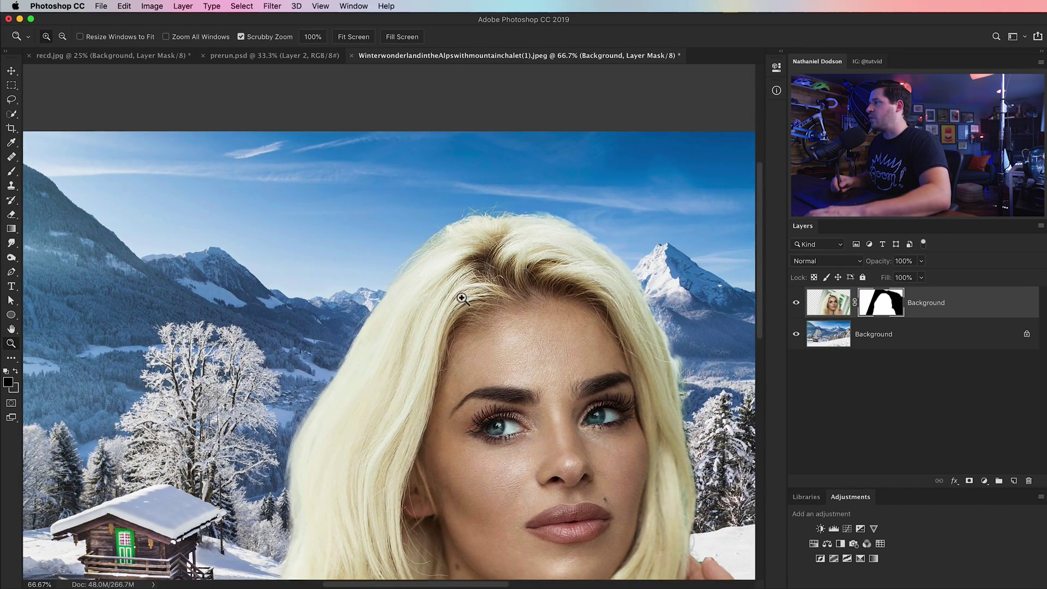
pyautogui.moveTo(420, 354); pyautogui.dragTo(391, 348)
pyautogui.hscroll(2, 391, 346)
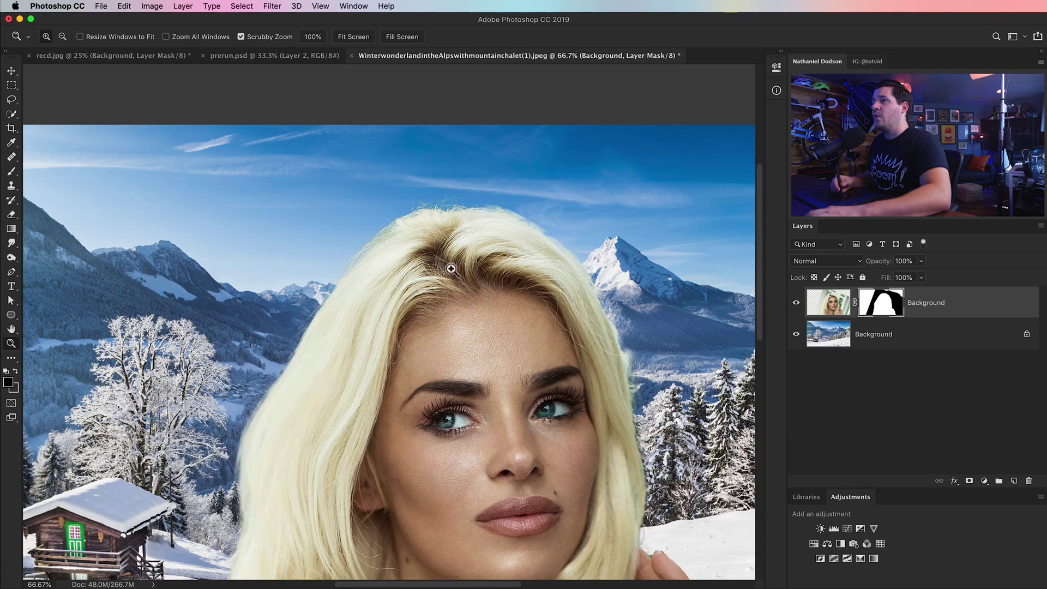
pyautogui.scroll(-13, 432, 280)
pyautogui.hscroll(-10, 432, 280)
pyautogui.scroll(3, 453, 383)
pyautogui.hscroll(-1, 453, 383)
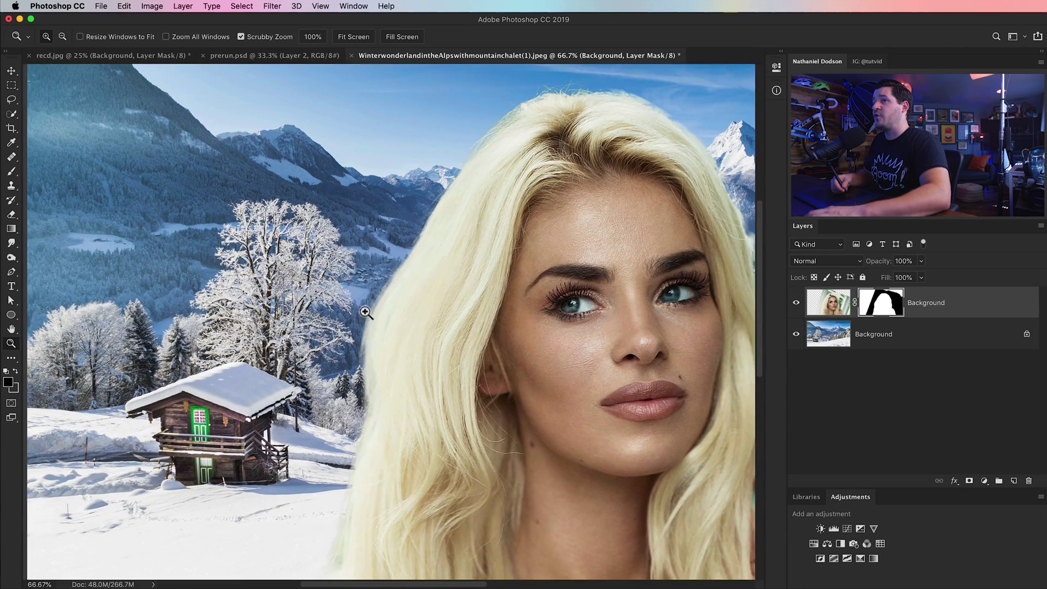
# Step: Set the brush to Overlay blending mode with 31% opacity
pyautogui.click(12, 170)
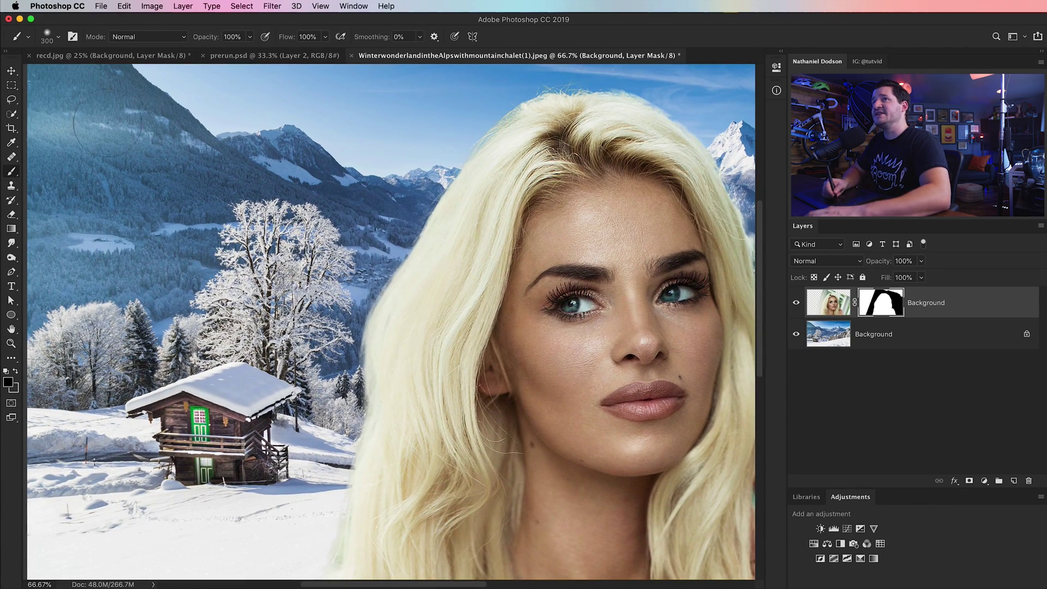
pyautogui.click(147, 38)
pyautogui.click(143, 191)
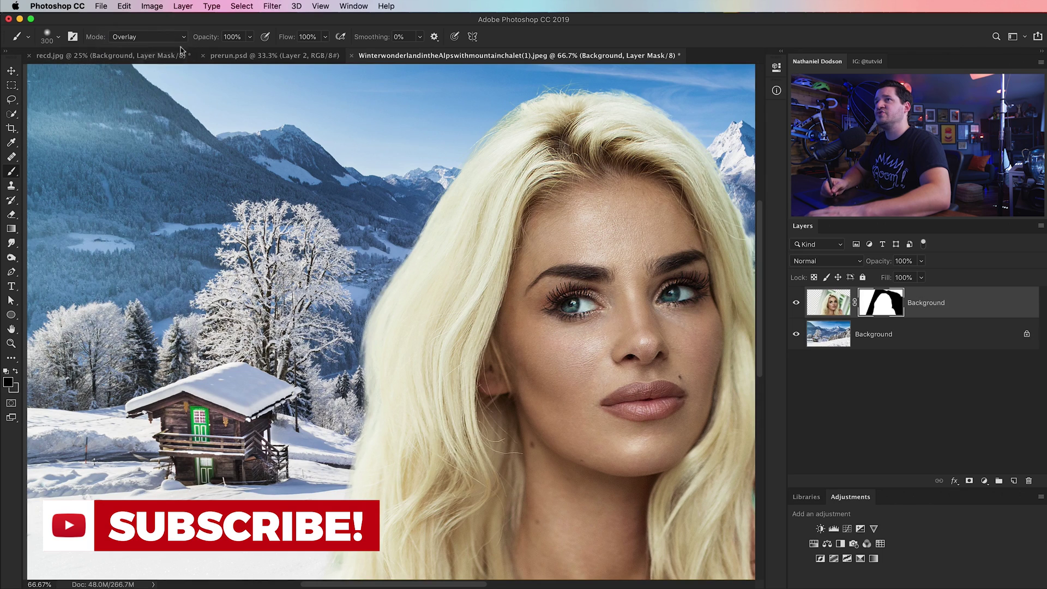
pyautogui.press('3')
pyautogui.press('1')
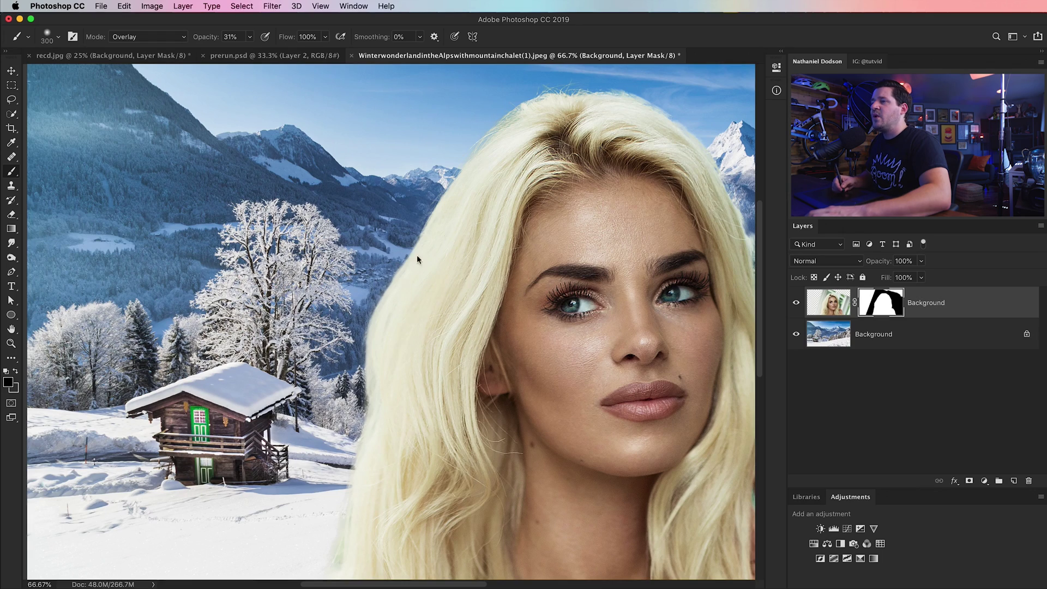
# Step: Examine the woman's hair edges and raised hand against the winter scene, from the top of her head to the canvas's lower edge
pyautogui.scroll(3, 416, 254)
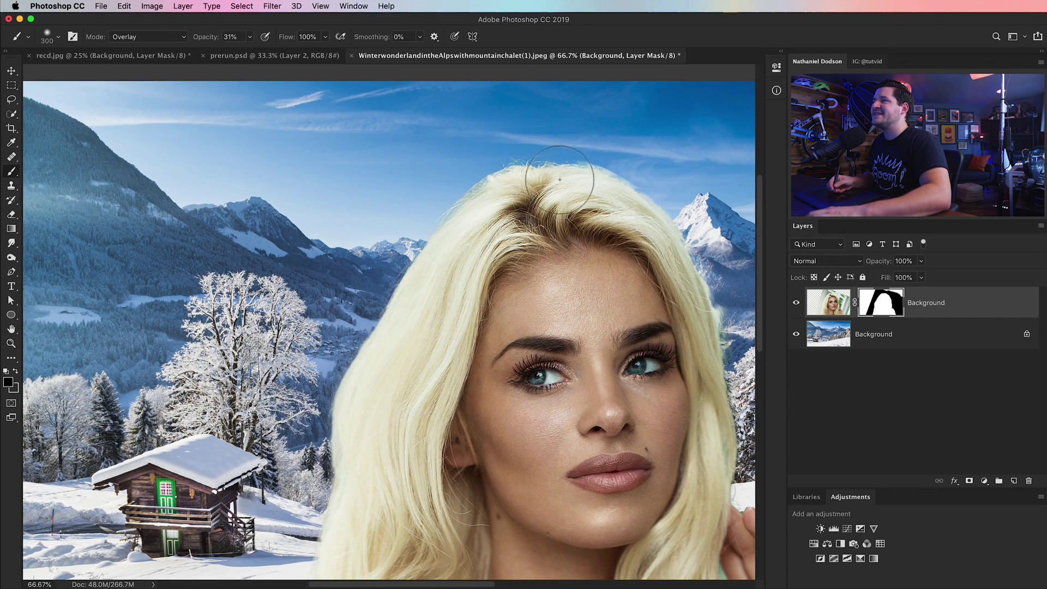
pyautogui.hscroll(5, 559, 180)
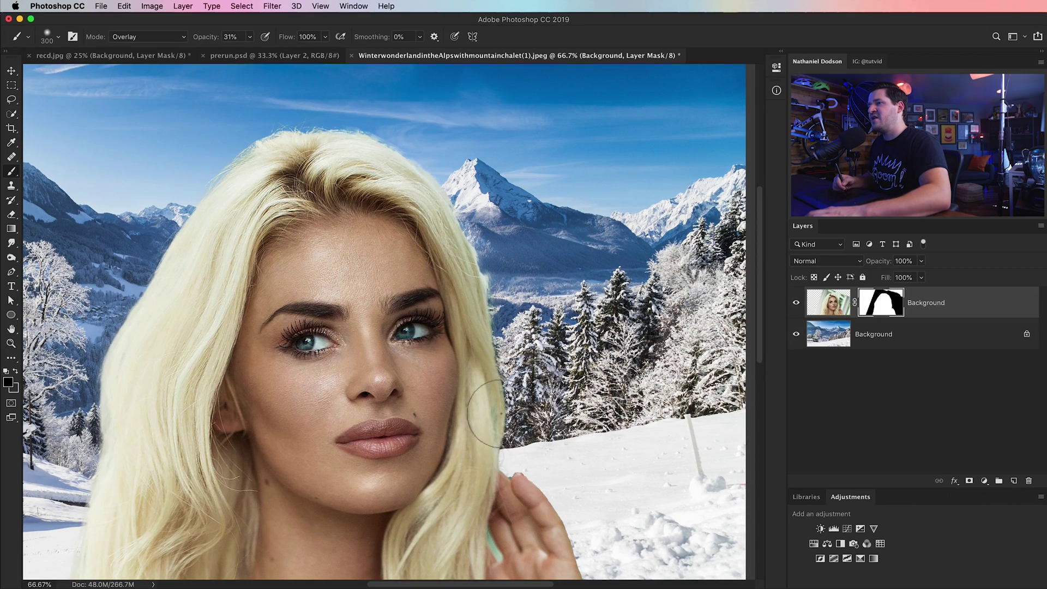
pyautogui.scroll(-2, 484, 413)
pyautogui.moveTo(506, 407); pyautogui.dragTo(511, 227)
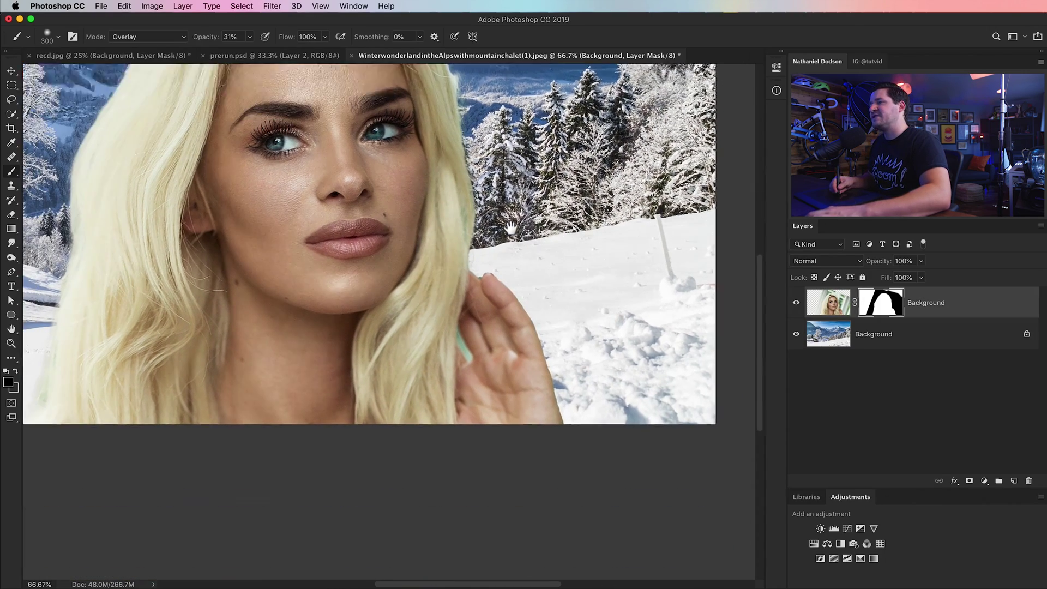
pyautogui.scroll(5, 533, 227)
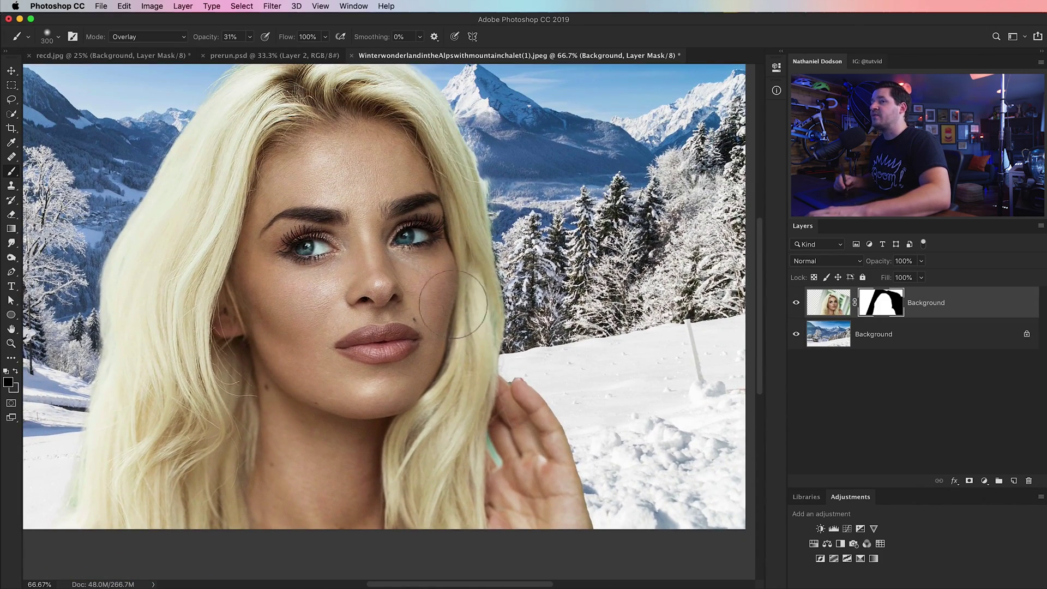
pyautogui.press('super+z')
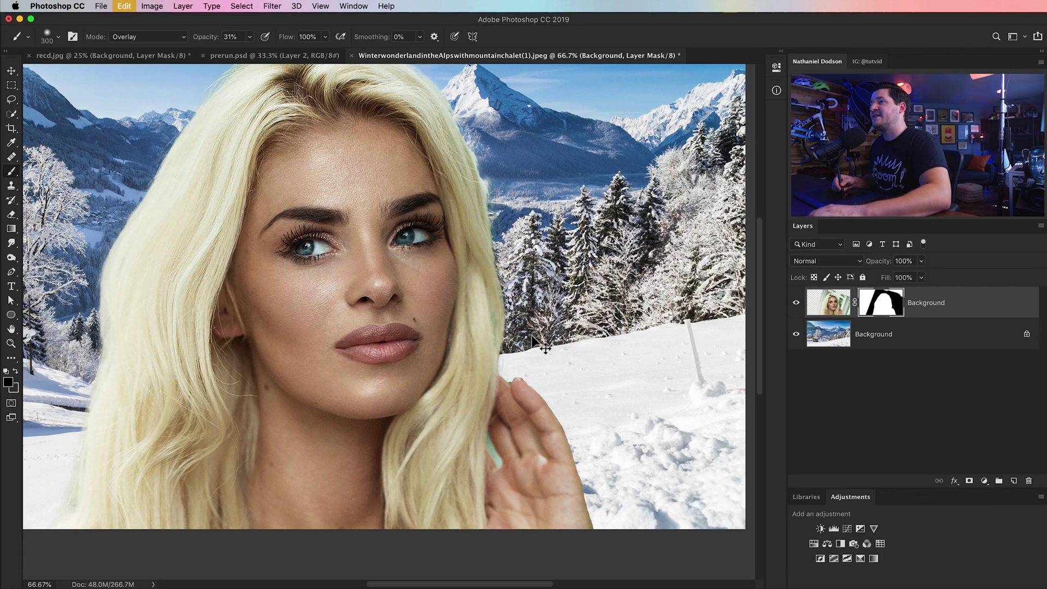
pyautogui.moveTo(541, 391); pyautogui.dragTo(514, 354)
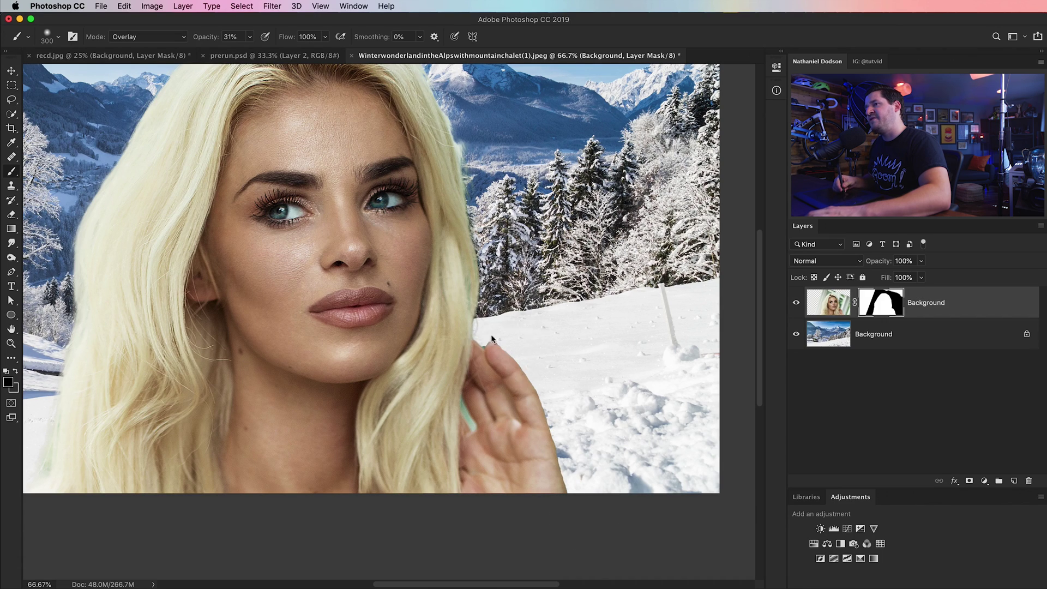
pyautogui.moveTo(517, 357); pyautogui.dragTo(572, 416)
pyautogui.moveTo(470, 385); pyautogui.dragTo(552, 352)
# Step: Move the woman layer upward so her pink top and bent arm fill the lower part of the winter scene
pyautogui.press('c')
pyautogui.press('v')
pyautogui.moveTo(478, 369); pyautogui.dragTo(589, 136)
pyautogui.moveTo(424, 322); pyautogui.dragTo(398, 209)
pyautogui.moveTo(481, 362); pyautogui.dragTo(433, 208)
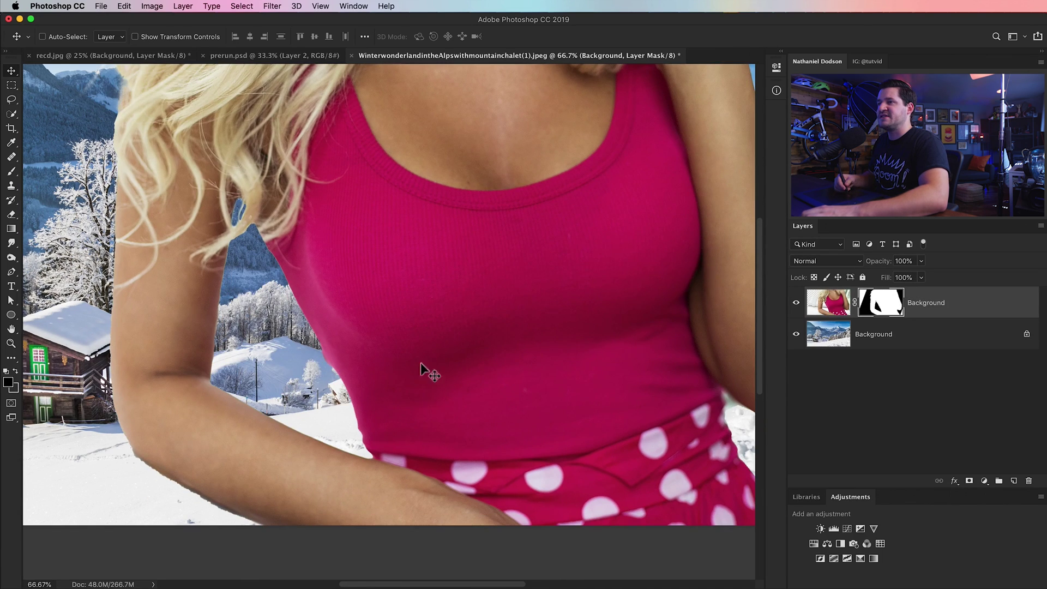
pyautogui.moveTo(339, 445)
pyautogui.mouseDown()
pyautogui.moveTo(338, 426)
pyautogui.moveTo(340, 442)
pyautogui.mouseUp()
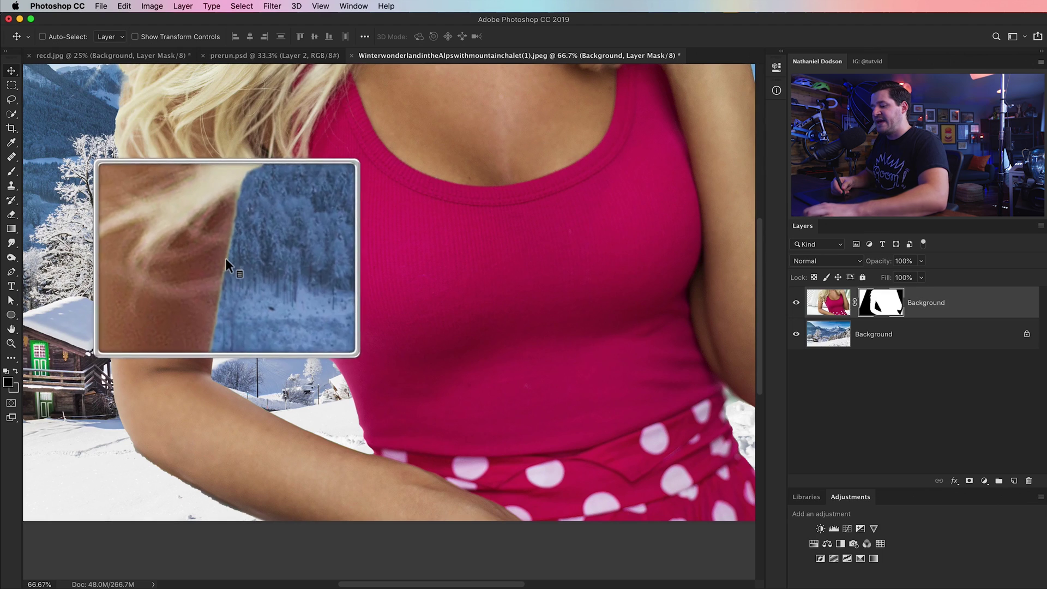
# Step: Move the woman layer back down so her long hair and shoulder stand against the mountains beside the chalet
pyautogui.press('b')
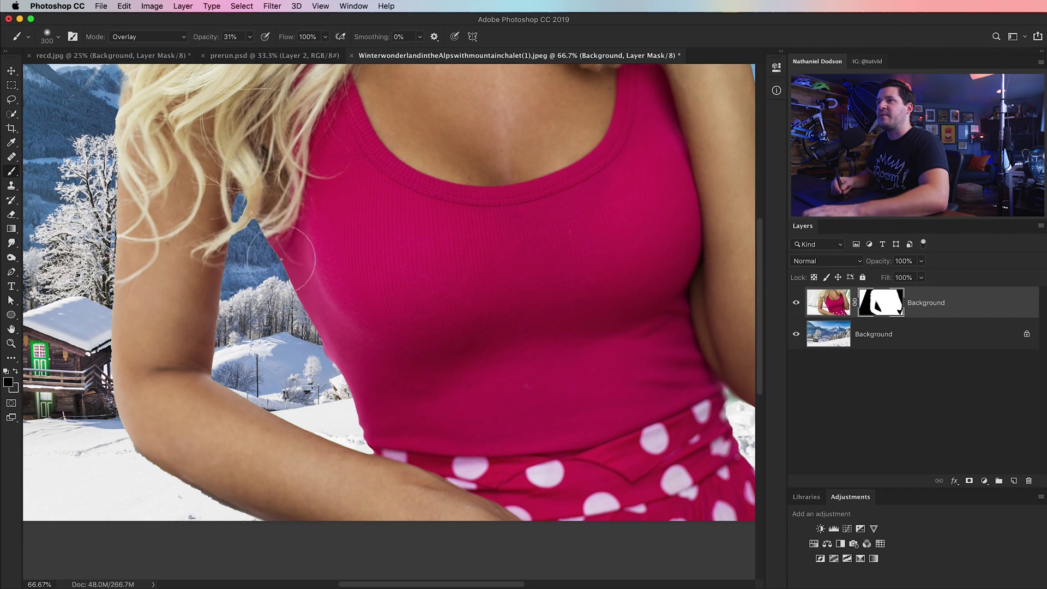
pyautogui.moveTo(179, 336); pyautogui.dragTo(327, 434)
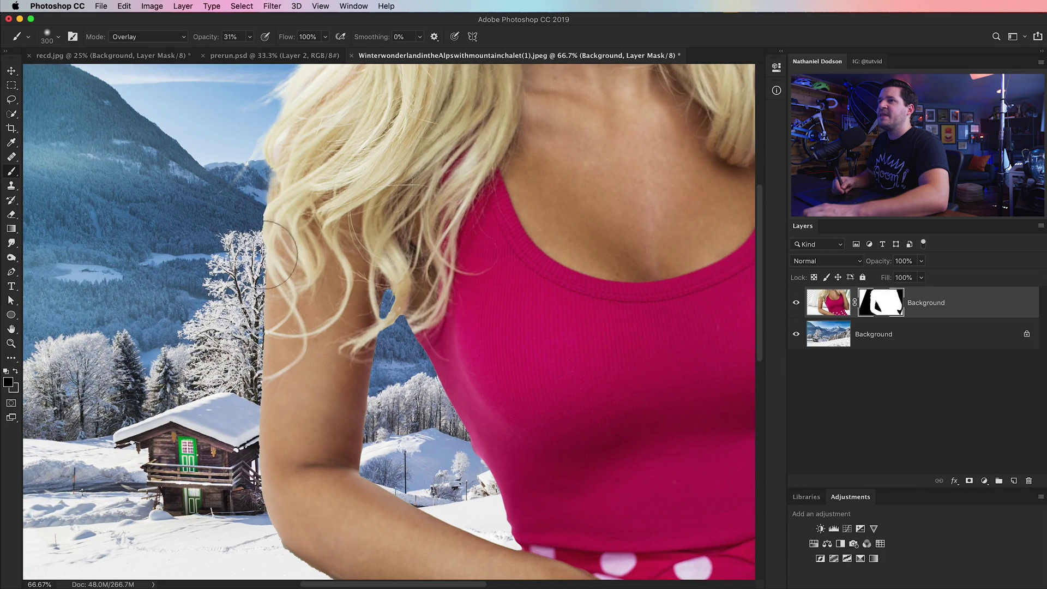
pyautogui.moveTo(327, 182); pyautogui.dragTo(354, 406)
pyautogui.press('v')
pyautogui.moveTo(535, 303)
pyautogui.mouseDown()
pyautogui.moveTo(506, 455)
pyautogui.moveTo(509, 122)
pyautogui.mouseUp()
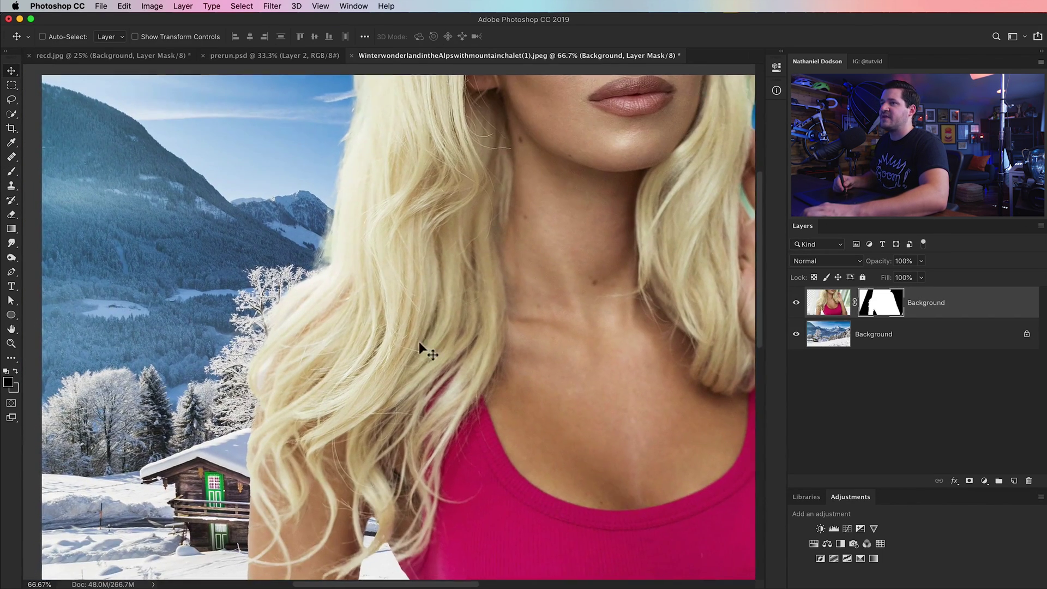
pyautogui.moveTo(453, 289); pyautogui.dragTo(443, 377)
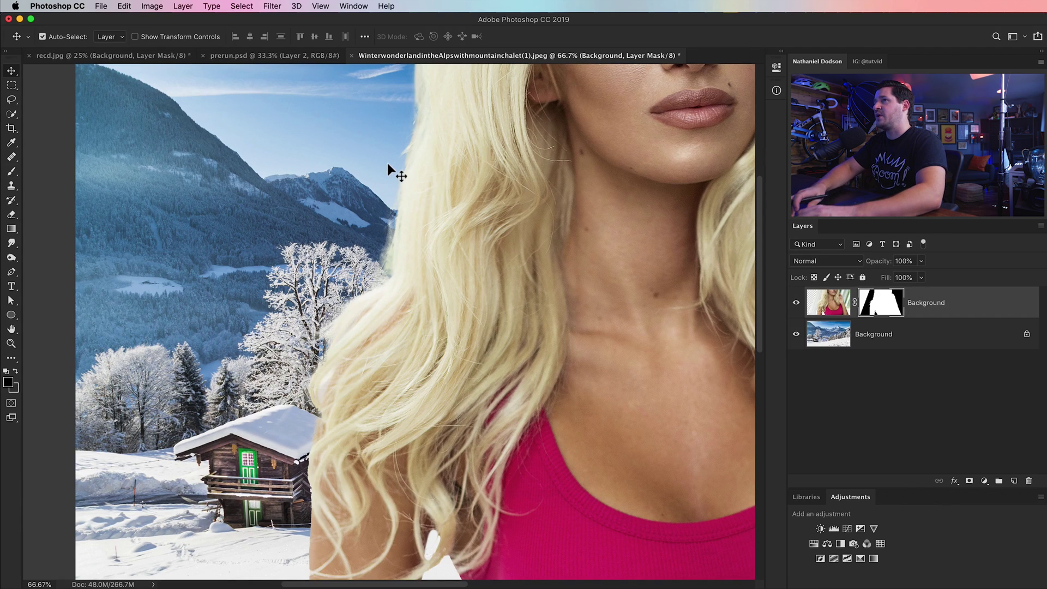
# Step: Create a 500 x 500 pixel RGB document at 300 pixels/inch with a white background, and add a blank layer
pyautogui.press('super+n')
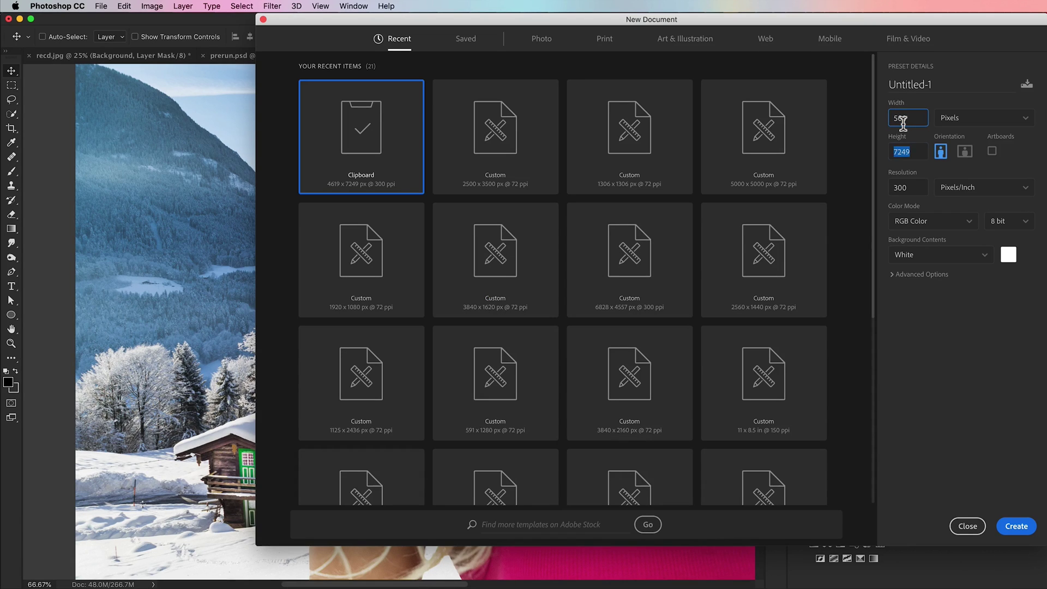
pyautogui.click(1015, 525)
pyautogui.press('z')
pyautogui.click(407, 299)
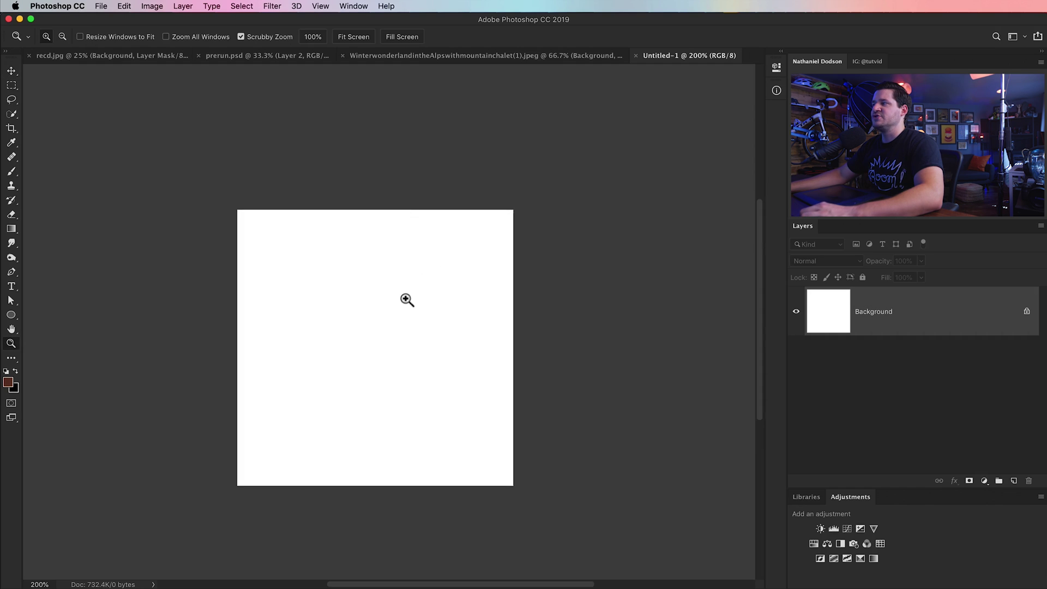
pyautogui.click(1013, 481)
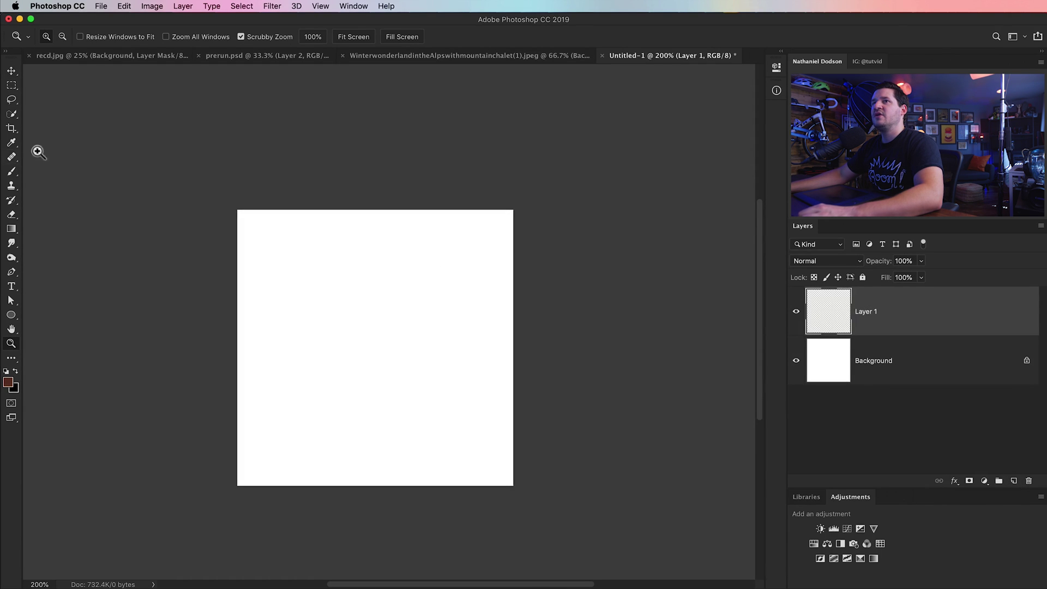
# Step: Set the brush to Normal blending mode with 100% opacity
pyautogui.press('b')
pyautogui.click(170, 38)
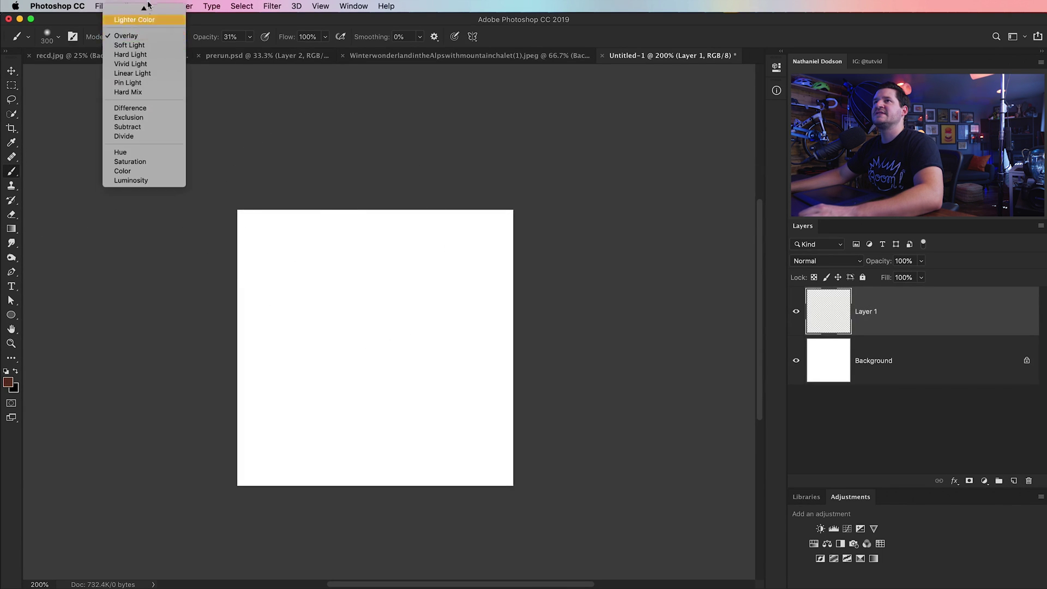
pyautogui.click(140, 16)
pyautogui.click(217, 38)
pyautogui.write('100')
pyautogui.press('Return')
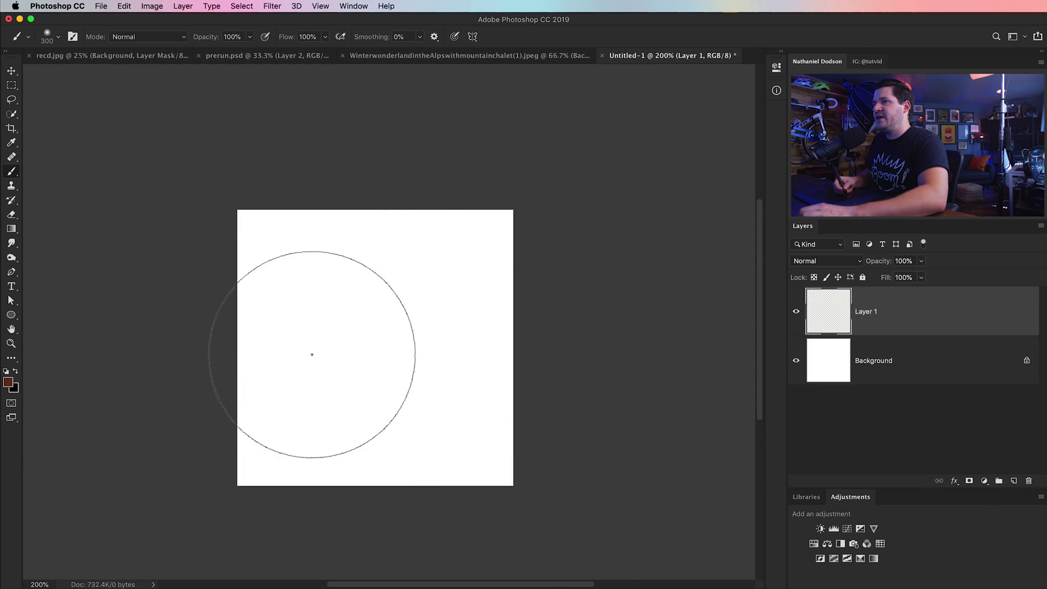
# Step: Make the brush a 25 px round tip with 100% hardness and reset the colors to a black foreground
pyautogui.click(316, 315)
pyautogui.press('super+z')
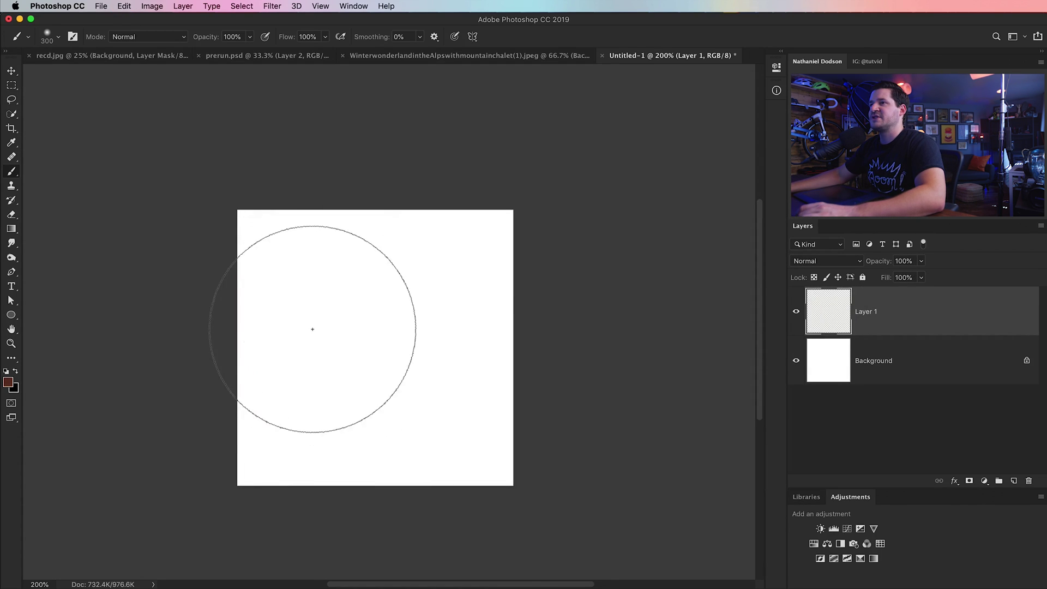
pyautogui.rightClick(312, 328)
pyautogui.moveTo(403, 252); pyautogui.dragTo(478, 255)
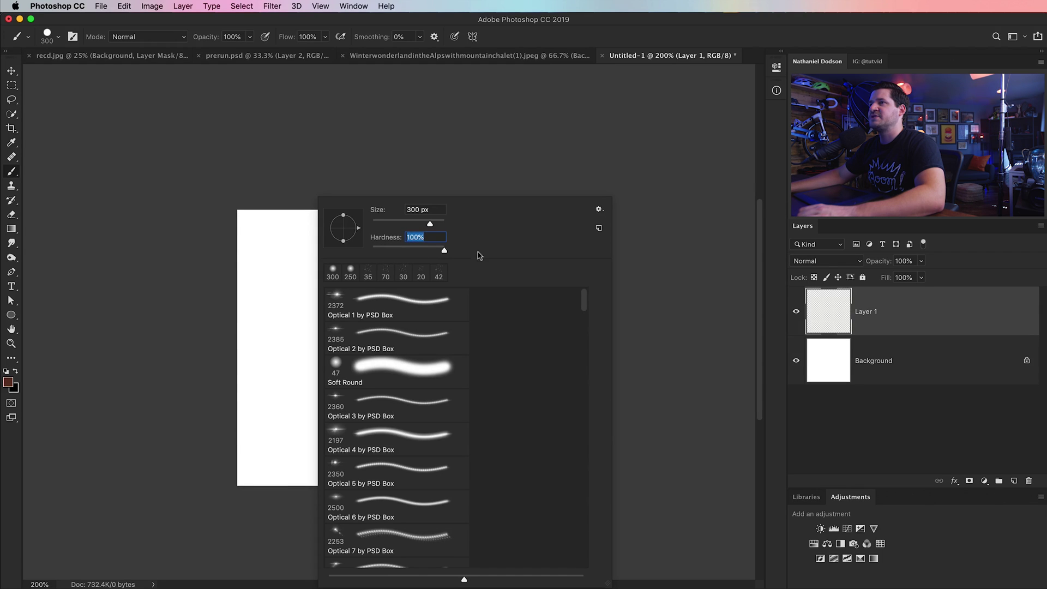
pyautogui.moveTo(430, 223); pyautogui.dragTo(382, 224)
pyautogui.press('Return')
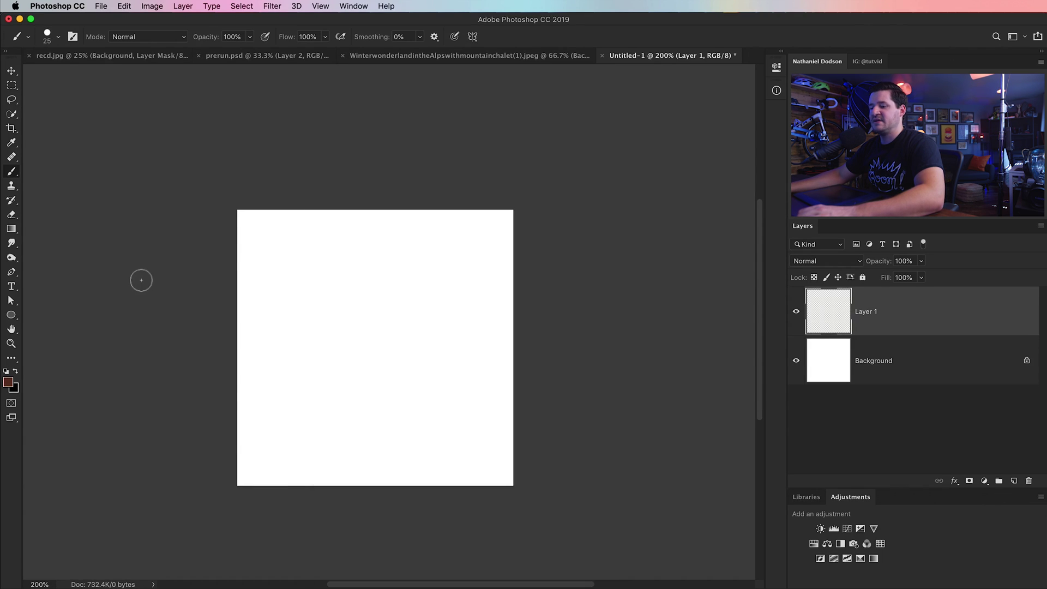
pyautogui.press('d')
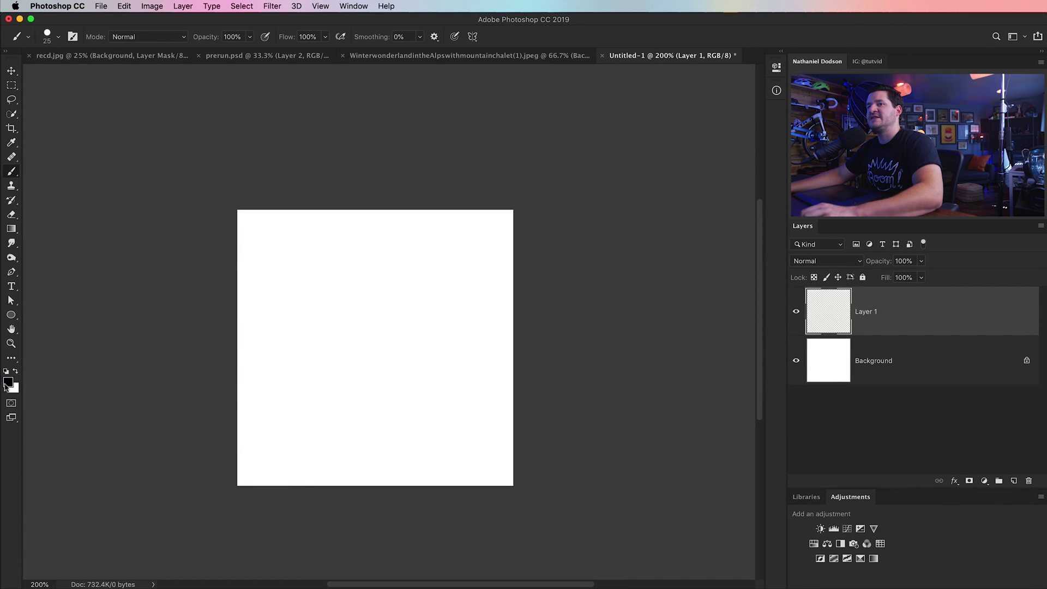
# Step: Paint three 25 px black dots on the blank layer and scatter smaller dots of about 7 to 9 px around them
pyautogui.click(285, 245)
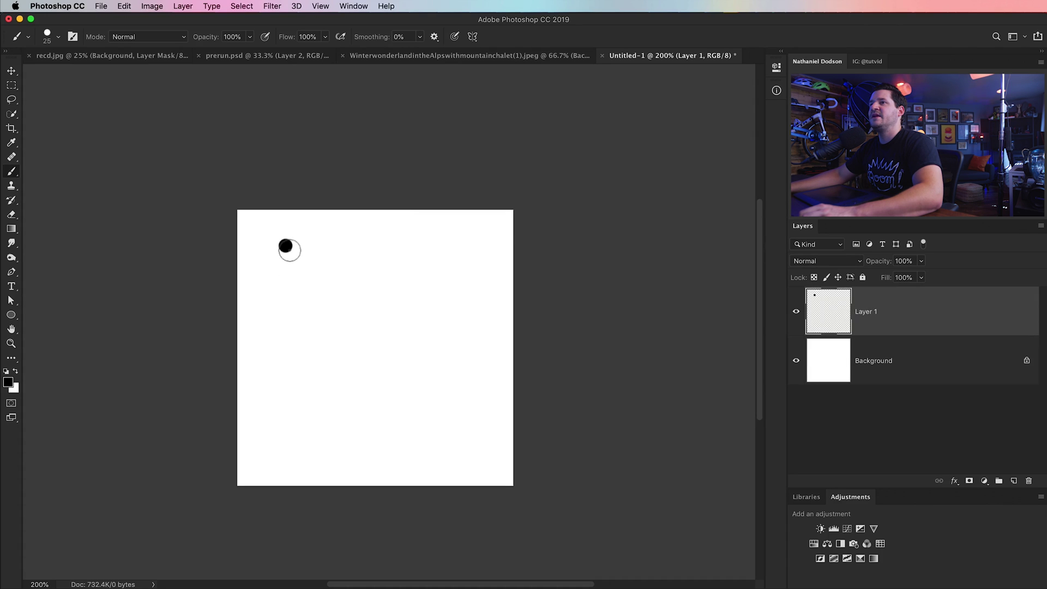
pyautogui.click(440, 306)
pyautogui.click(350, 427)
pyautogui.press('[')
pyautogui.press('[')
pyautogui.press('[')
pyautogui.press('[')
pyautogui.click(479, 454)
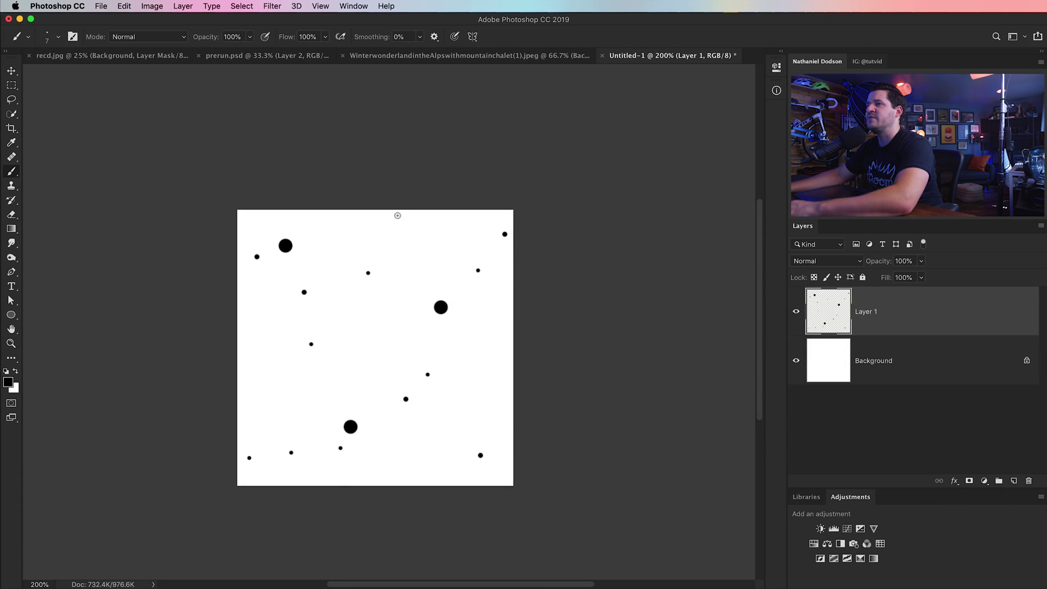
pyautogui.click(495, 412)
# Step: Hide the white background layer and define the scattered dots as a brush preset named "hairs"
pyautogui.click(883, 368)
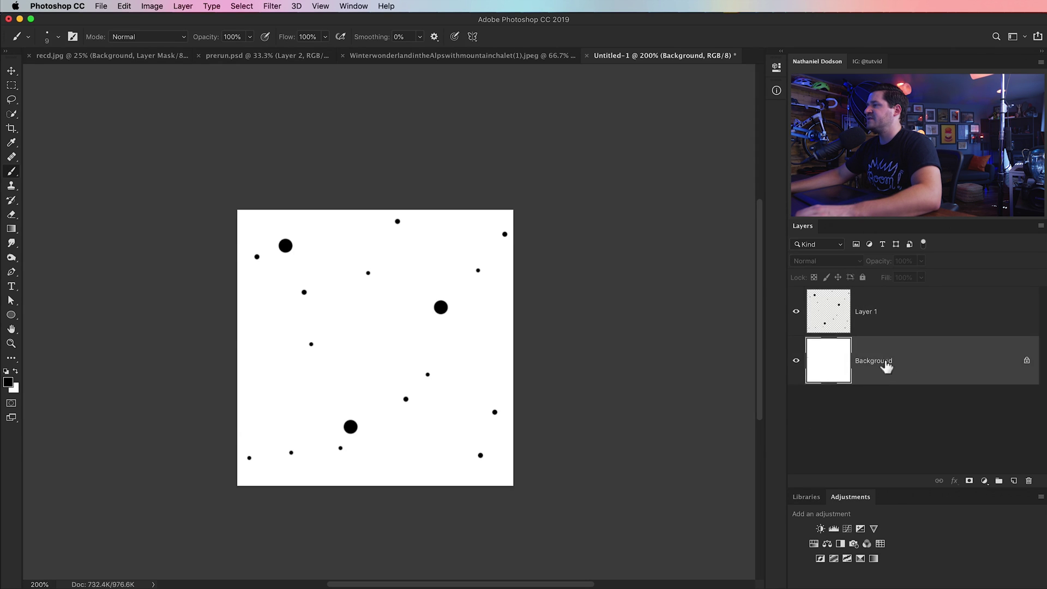
pyautogui.click(797, 362)
pyautogui.click(833, 313)
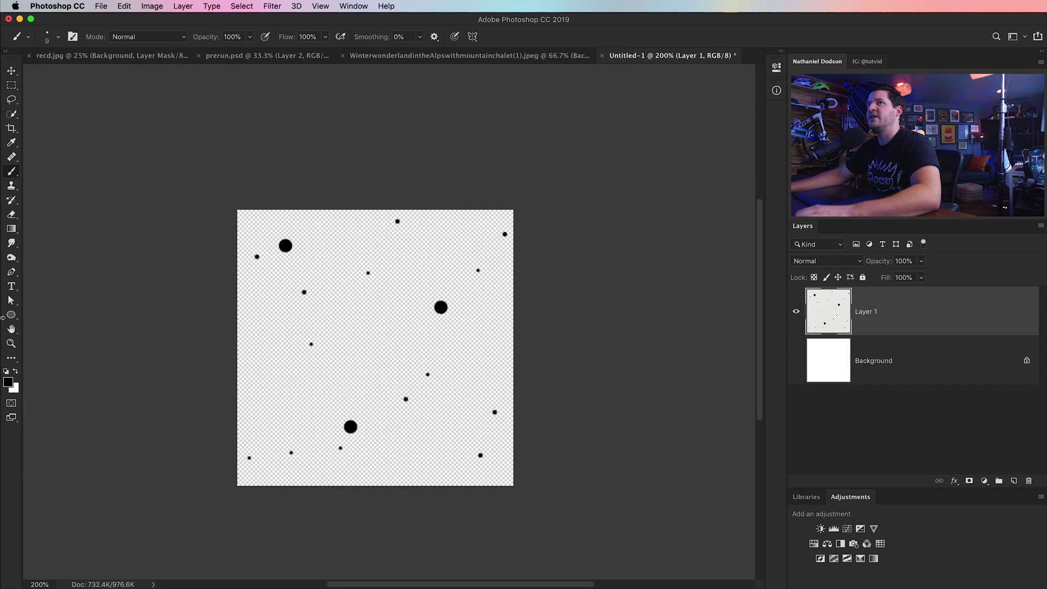
pyautogui.click(121, 6)
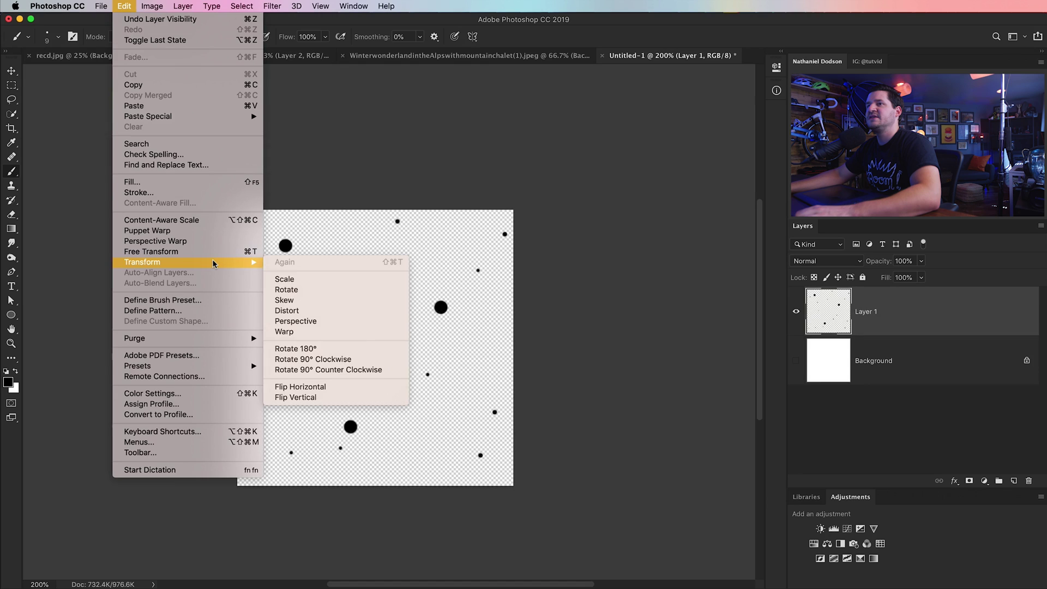
pyautogui.click(178, 299)
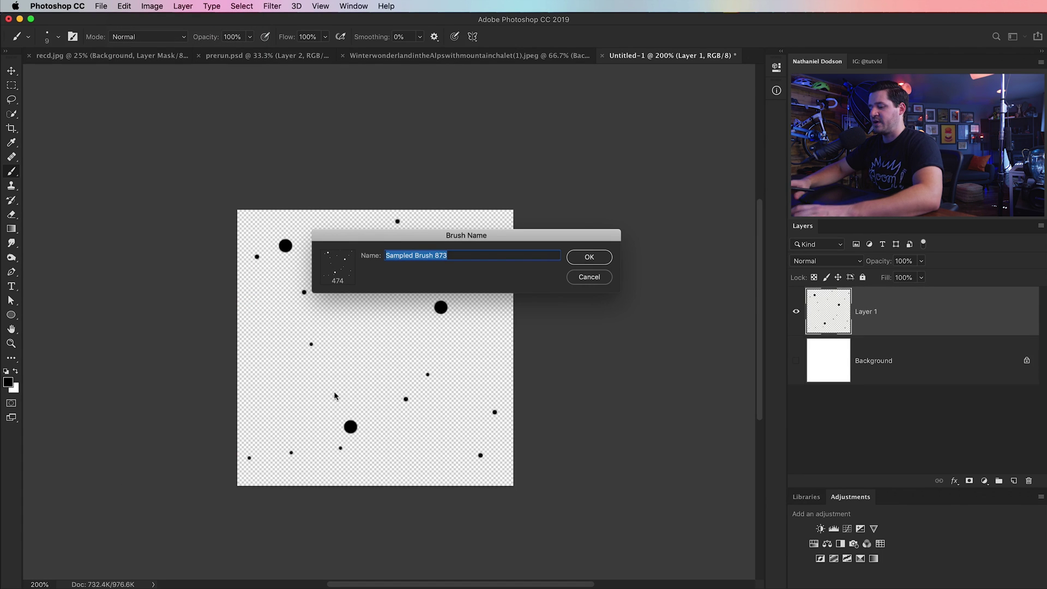
pyautogui.write('hairs')
pyautogui.press('Return')
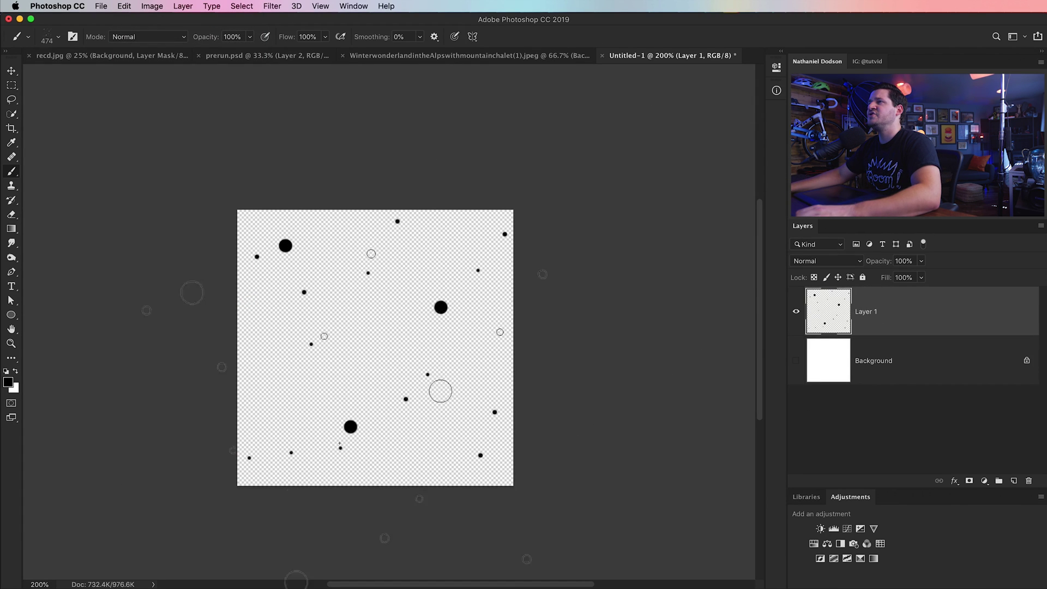
# Step: Switch back to the winter composite document and reduce the hairs brush to 62 px
pyautogui.click(601, 55)
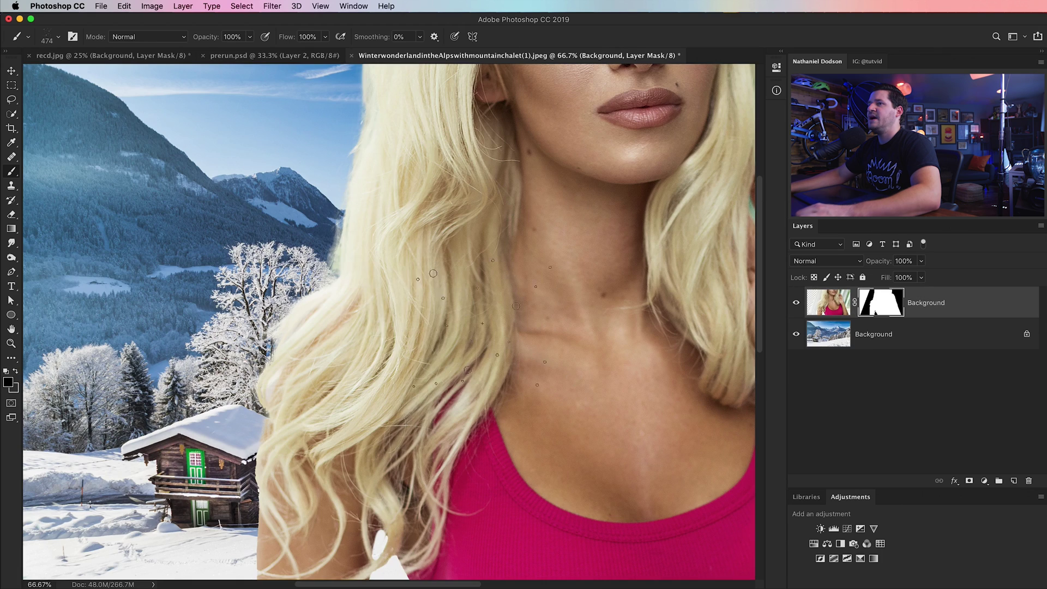
pyautogui.moveTo(354, 290); pyautogui.dragTo(425, 275)
pyautogui.moveTo(352, 376)
pyautogui.mouseDown()
pyautogui.moveTo(448, 285)
pyautogui.moveTo(458, 374)
pyautogui.moveTo(408, 359)
pyautogui.mouseUp()
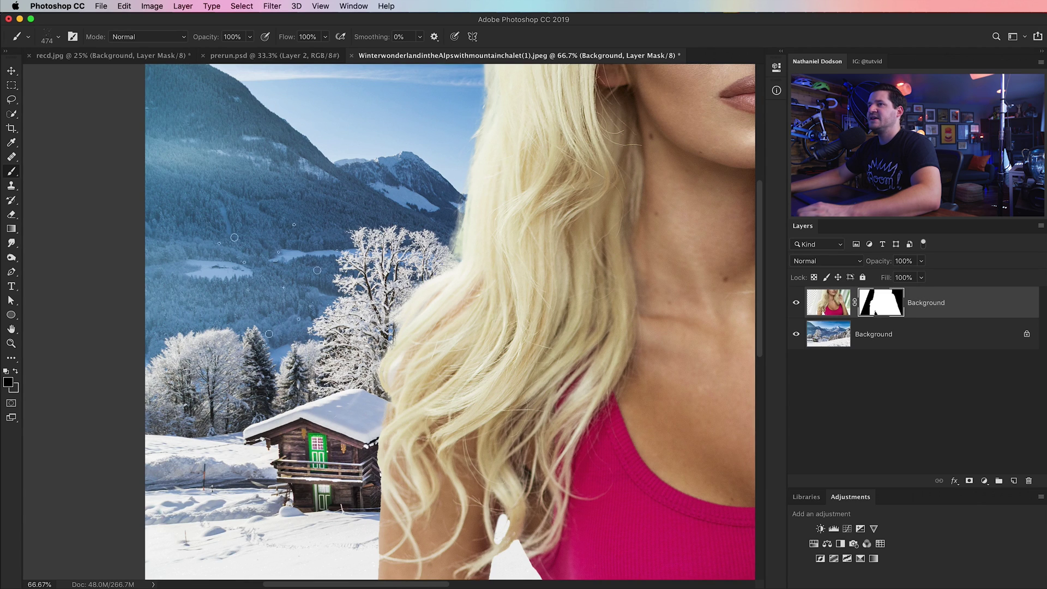
pyautogui.rightClick(350, 222)
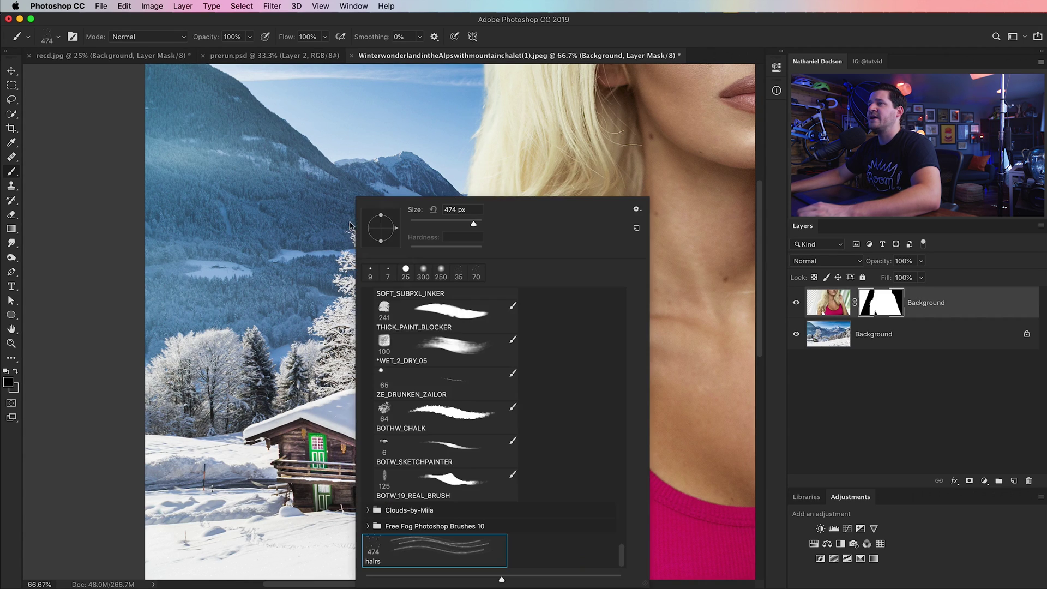
pyautogui.moveTo(447, 225); pyautogui.dragTo(436, 224)
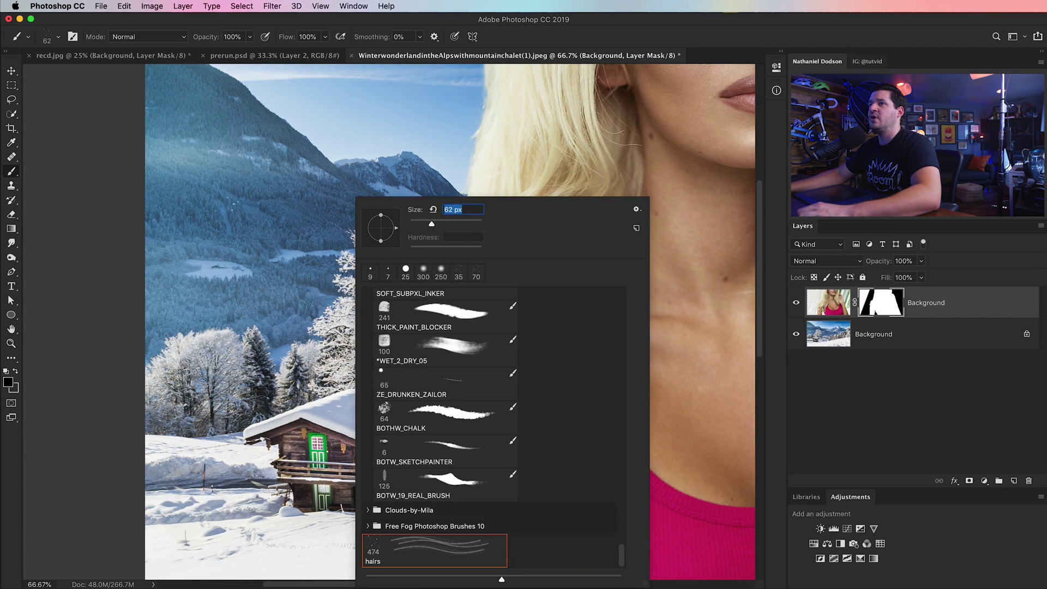
pyautogui.press('Return')
# Step: Paint a black stroke with the hairs brush on the woman's mask along the hair edge beside the snowy tree, at 300% magnification
pyautogui.press('z')
pyautogui.click(444, 318)
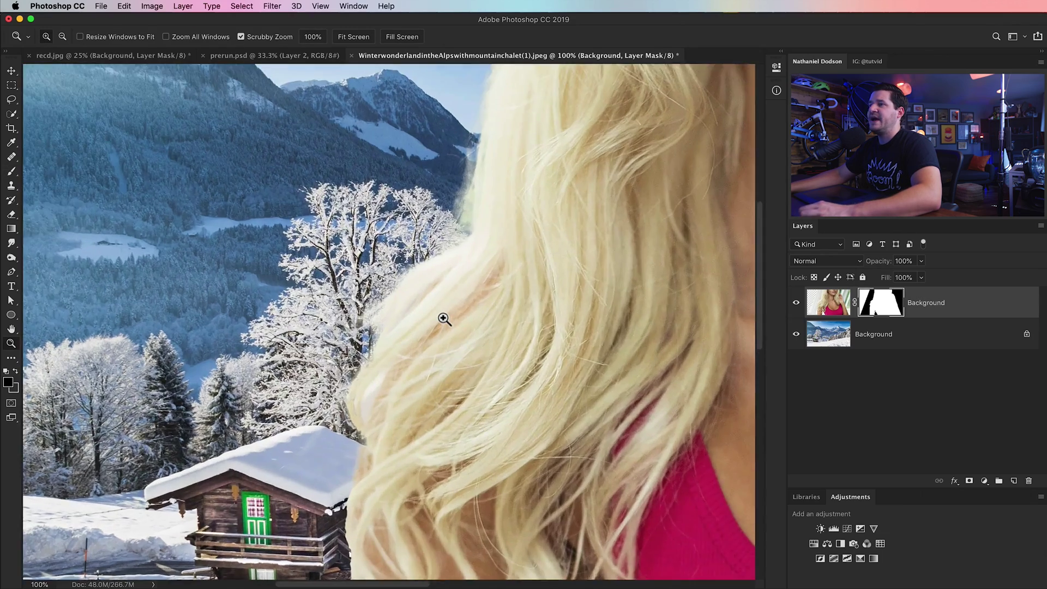
pyautogui.click(444, 317)
pyautogui.moveTo(391, 314); pyautogui.dragTo(529, 305)
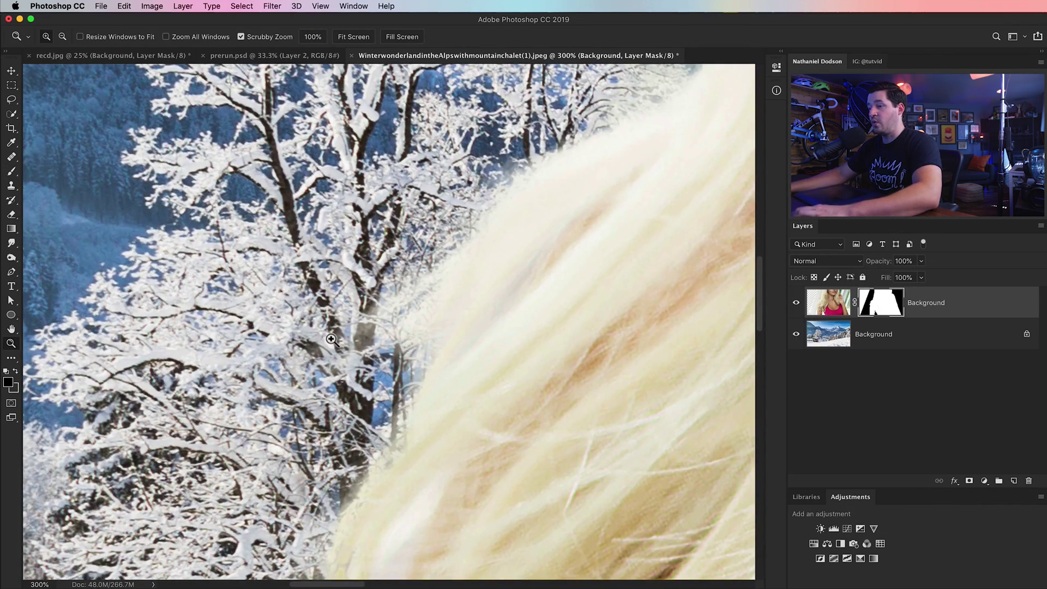
pyautogui.press('b')
pyautogui.moveTo(374, 333)
pyautogui.mouseDown()
pyautogui.moveTo(436, 248)
pyautogui.moveTo(480, 254)
pyautogui.moveTo(481, 335)
pyautogui.mouseUp()
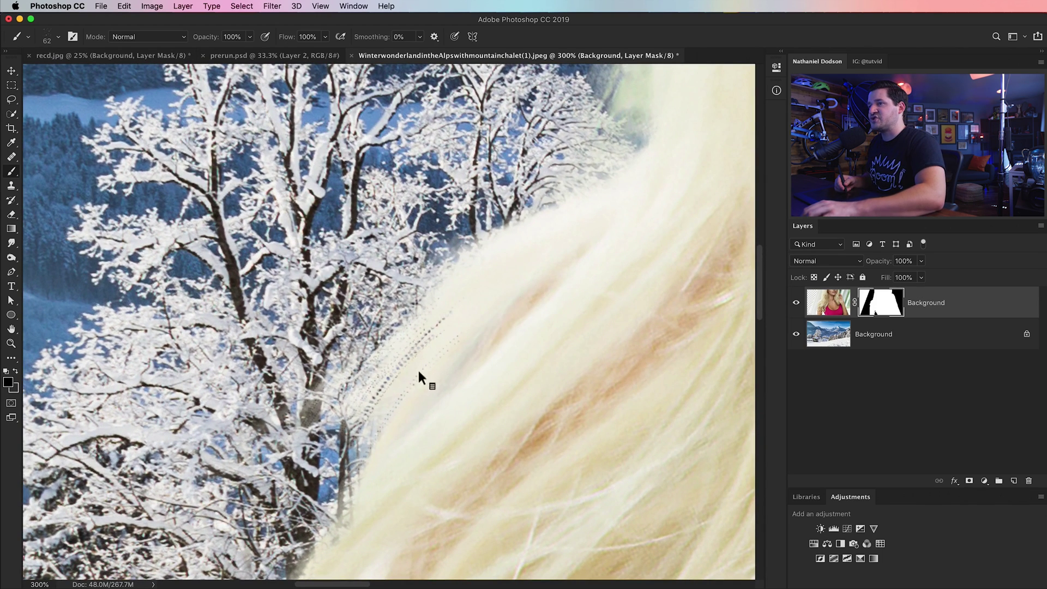
# Step: Undo the last mask strokes and set the hairs brush to 1% spacing with its size controlled by pen pressure
pyautogui.press('super+z')
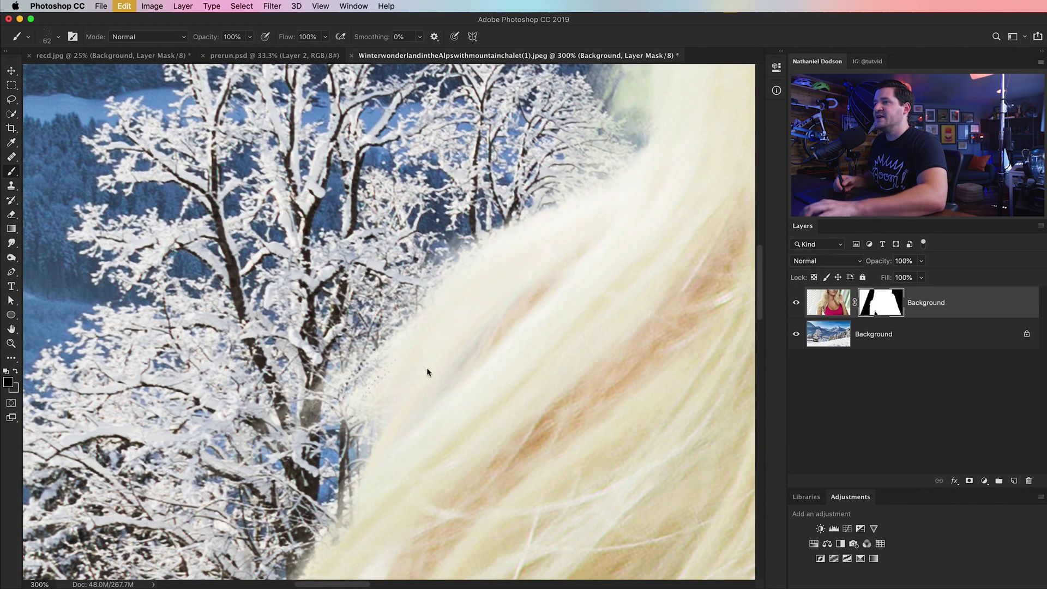
pyautogui.press('super+z')
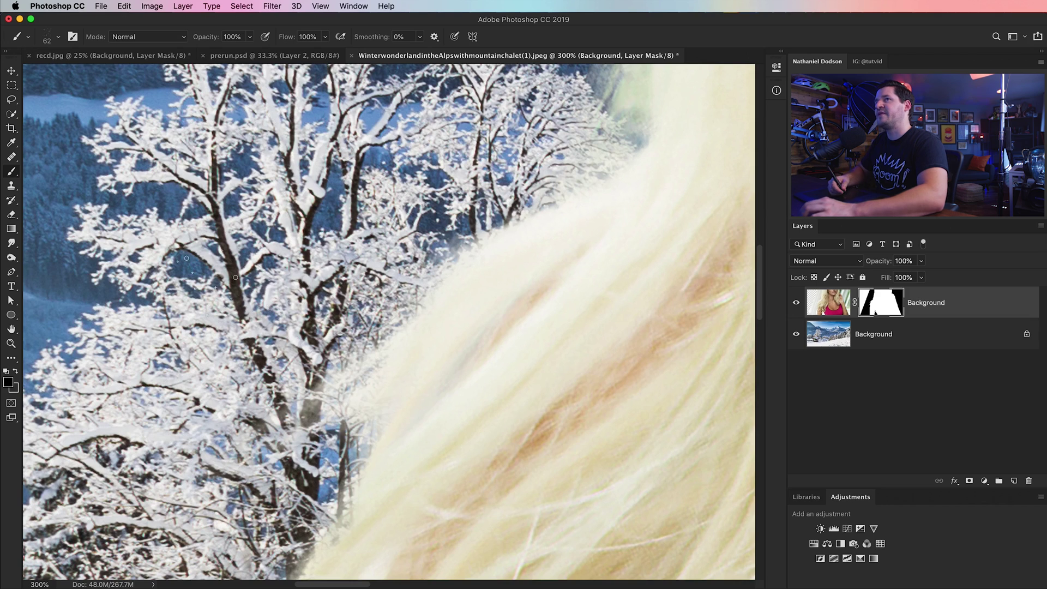
pyautogui.click(73, 37)
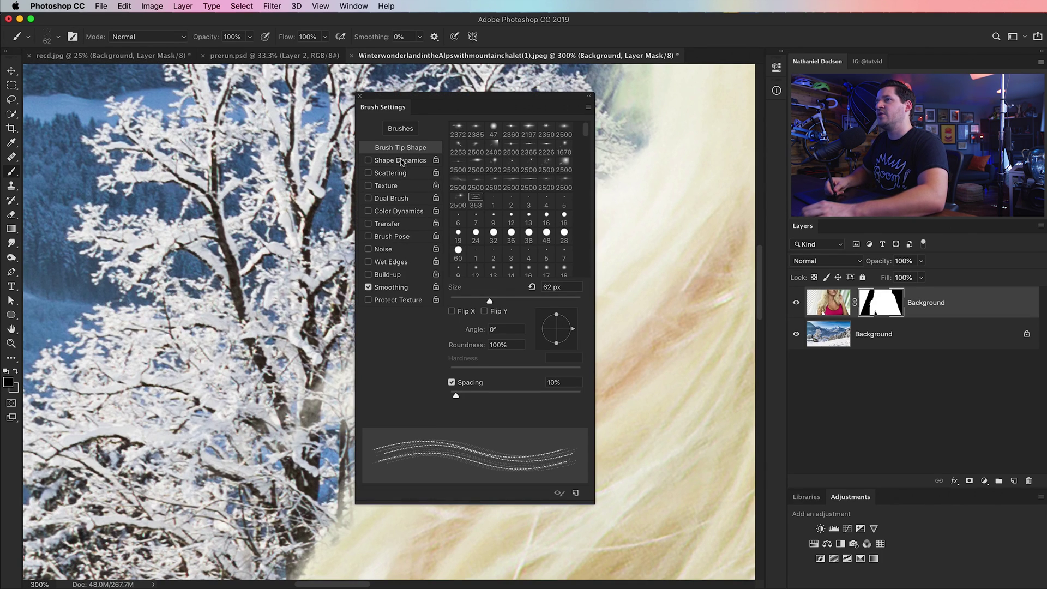
pyautogui.moveTo(459, 395); pyautogui.dragTo(446, 397)
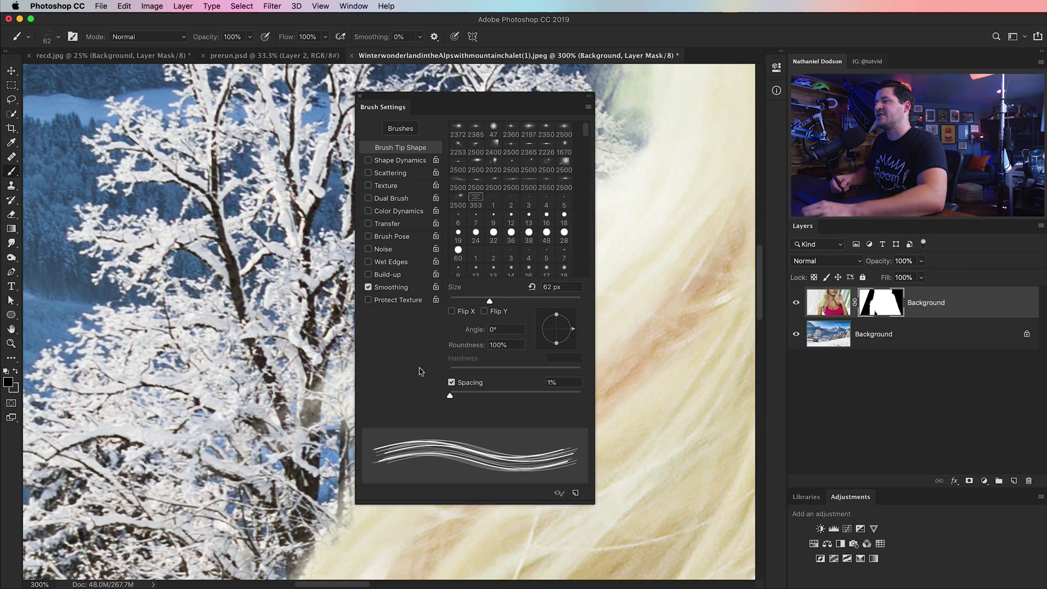
pyautogui.click(393, 162)
pyautogui.click(512, 153)
pyautogui.click(512, 166)
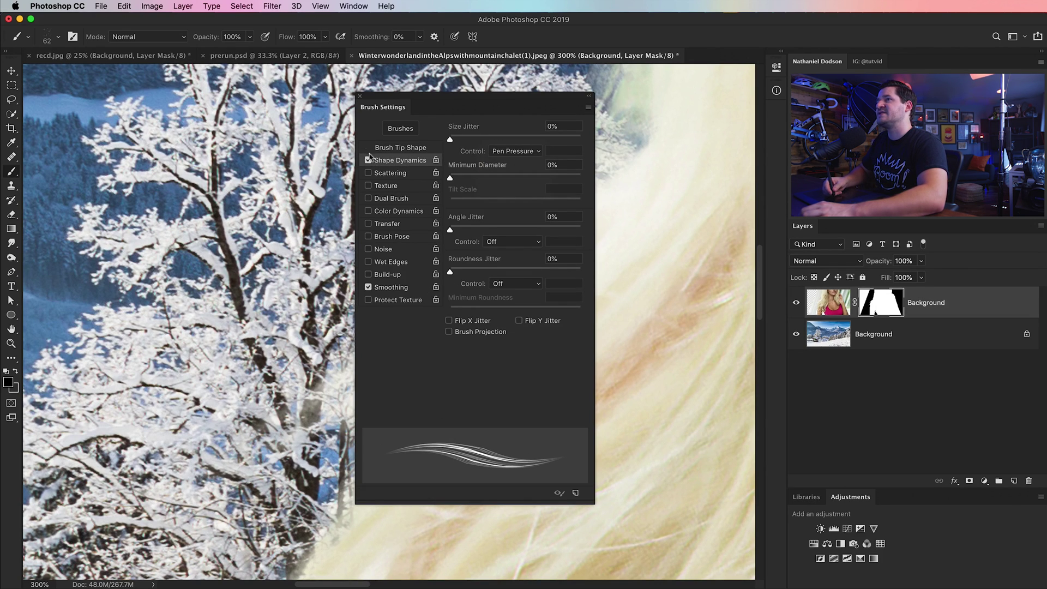
pyautogui.click(359, 98)
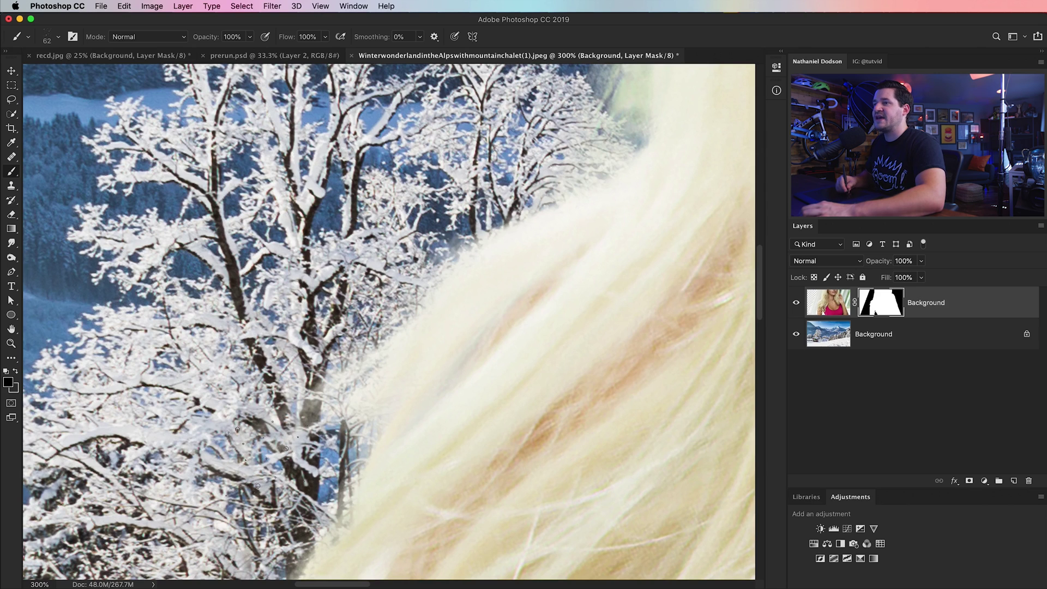
# Step: Paint black strokes with the hairs brush on the woman's mask, following the hair edge along the snowy tree
pyautogui.moveTo(349, 452); pyautogui.dragTo(403, 385)
pyautogui.moveTo(354, 428); pyautogui.dragTo(502, 240)
pyautogui.moveTo(444, 270); pyautogui.dragTo(578, 188)
pyautogui.moveTo(540, 226); pyautogui.dragTo(591, 210)
pyautogui.moveTo(452, 372); pyautogui.dragTo(608, 159)
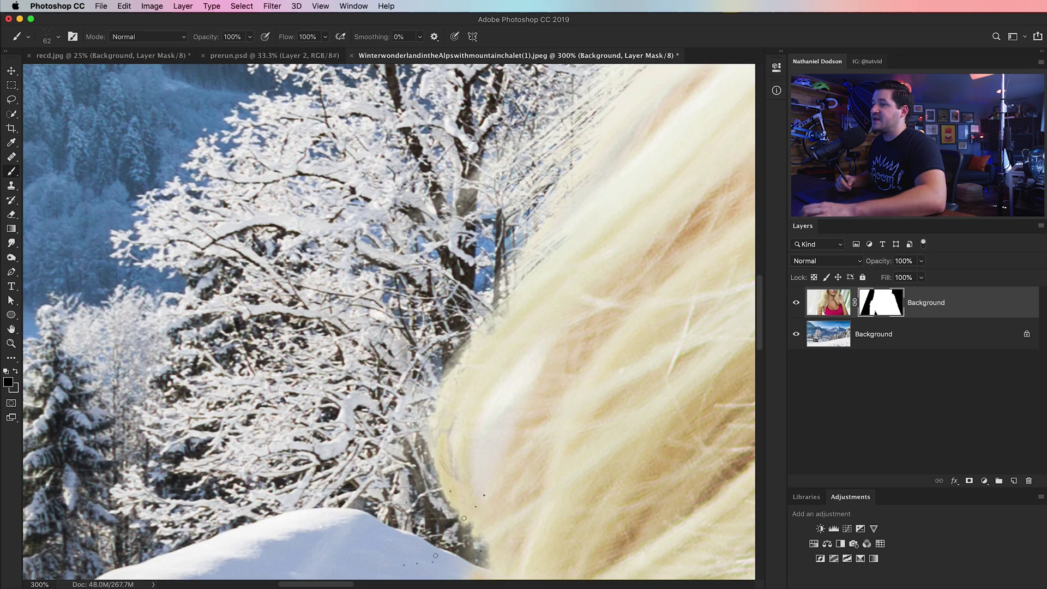
# Step: Paint mask strokes around the bulging curl below the tree, and at 30% brush opacity across the hair above the cabin's snowy roof
pyautogui.moveTo(436, 490); pyautogui.dragTo(458, 349)
pyautogui.moveTo(428, 458); pyautogui.dragTo(463, 333)
pyautogui.moveTo(436, 393); pyautogui.dragTo(468, 327)
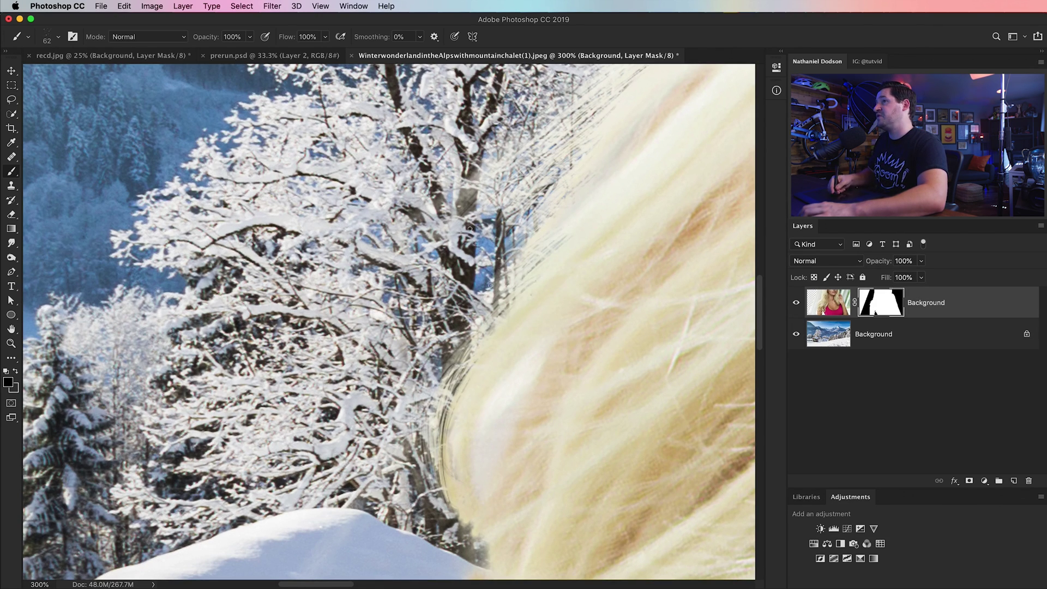
pyautogui.scroll(-5, 428, 225)
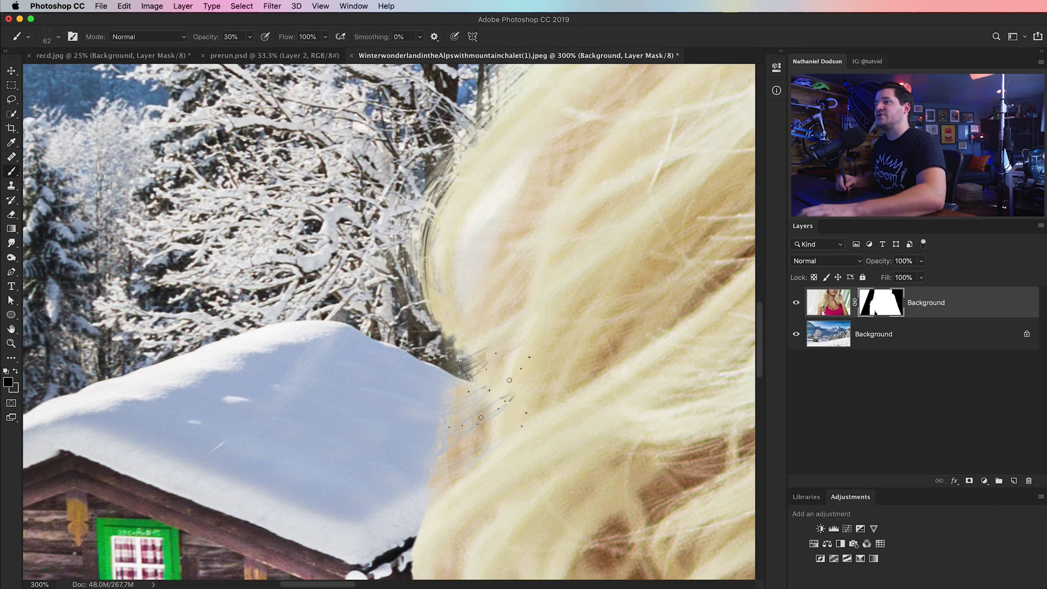
pyautogui.moveTo(463, 357); pyautogui.dragTo(499, 359)
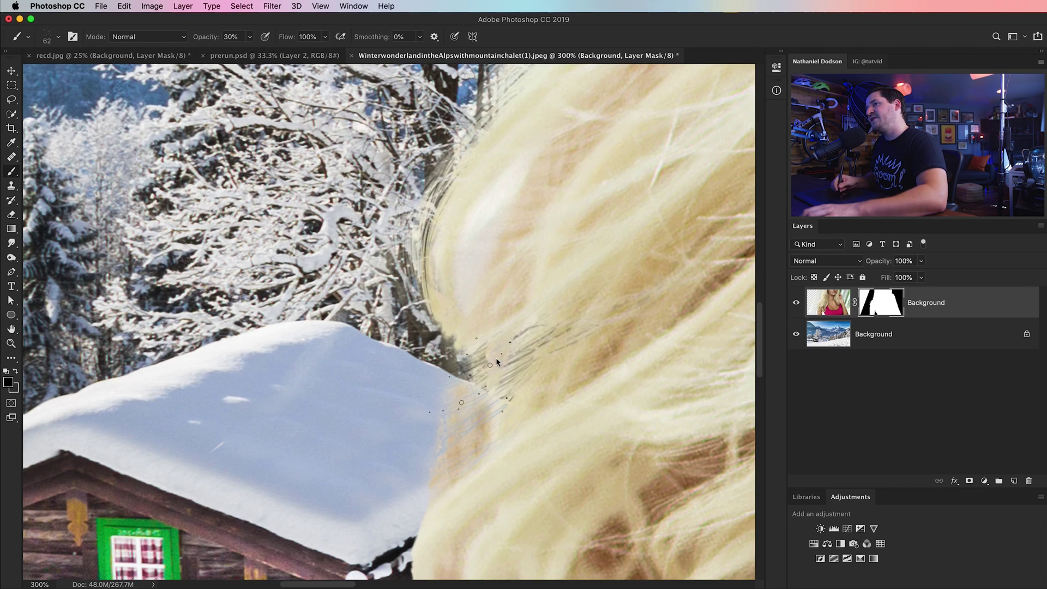
# Step: Add a new layer above the masked woman and name it "Hair"
pyautogui.press('super+minus')
pyautogui.press('super+minus')
pyautogui.press('super+minus')
pyautogui.press('super+minus')
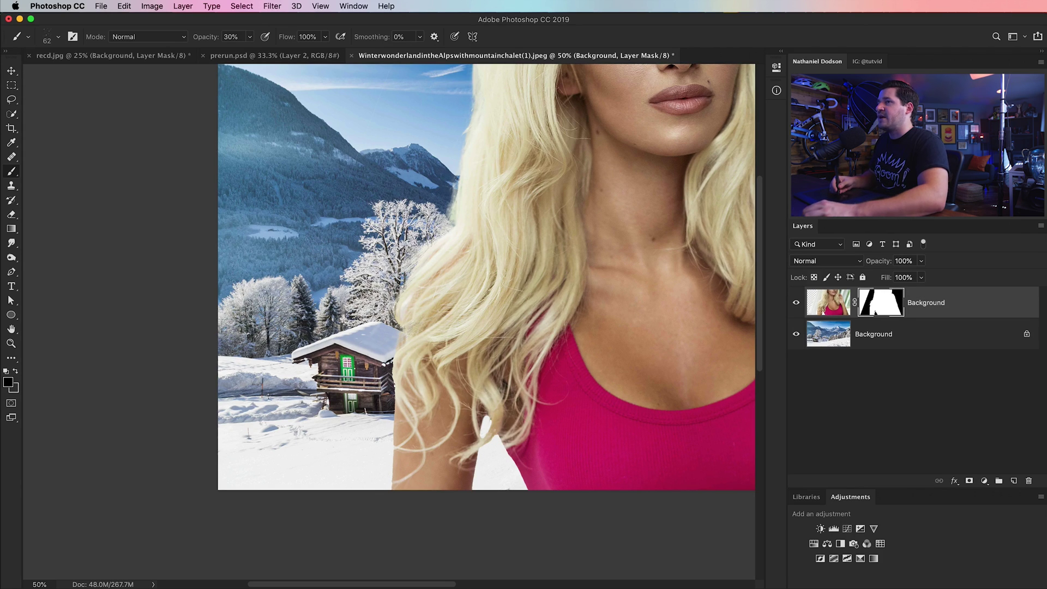
pyautogui.click(1014, 482)
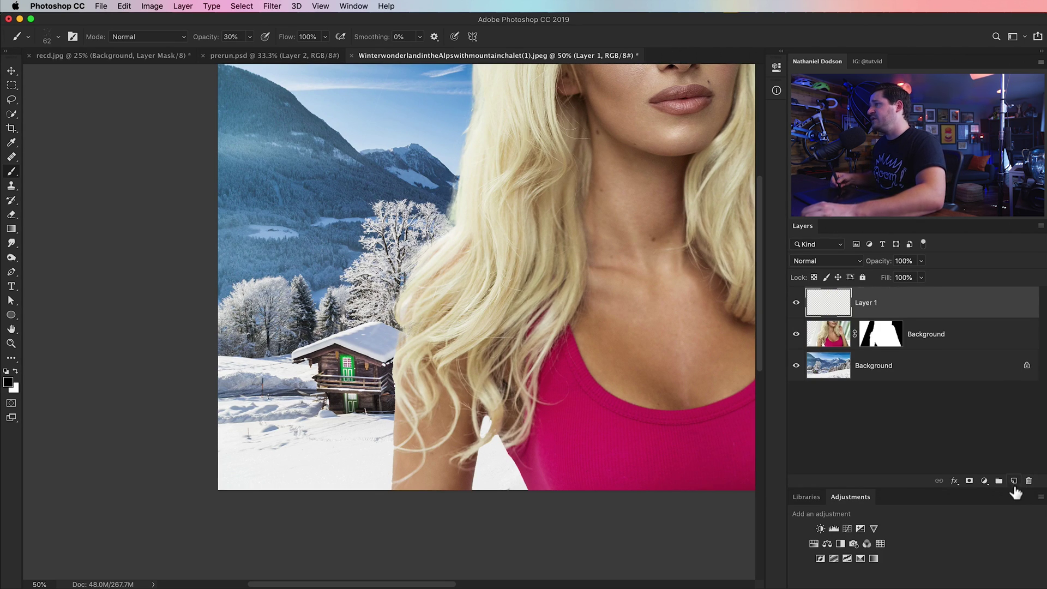
pyautogui.doubleClick(865, 302)
pyautogui.write('Hair')
pyautogui.press('Return')
# Step: Sample a light blond from the hair edge beside the snowy tree as the brush colour, working at 200% magnification
pyautogui.press('z')
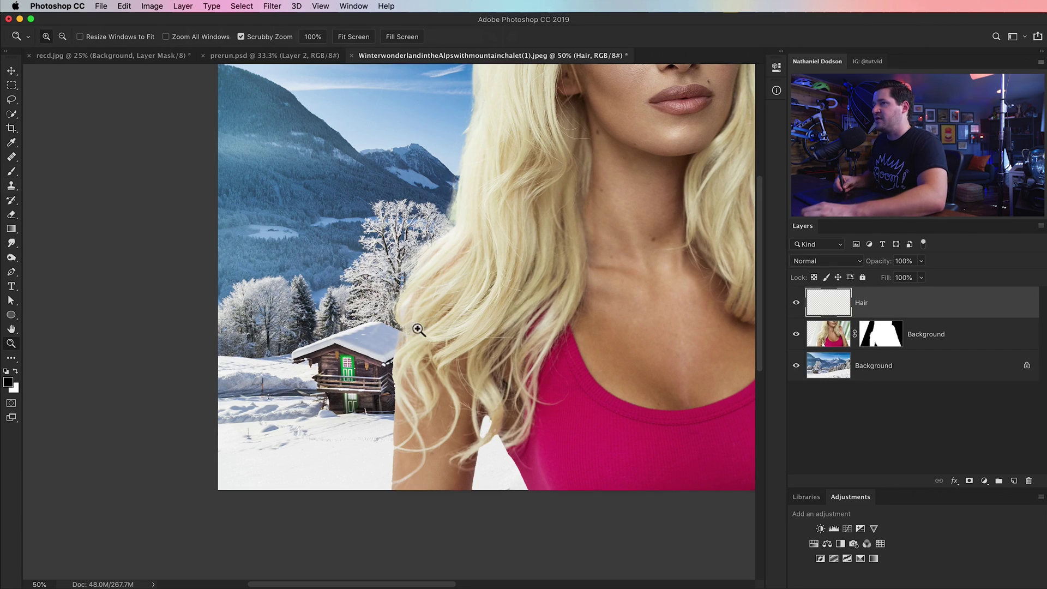
pyautogui.click(397, 332)
pyautogui.click(399, 332)
pyautogui.click(406, 331)
pyautogui.moveTo(414, 297); pyautogui.dragTo(427, 367)
pyautogui.press('b')
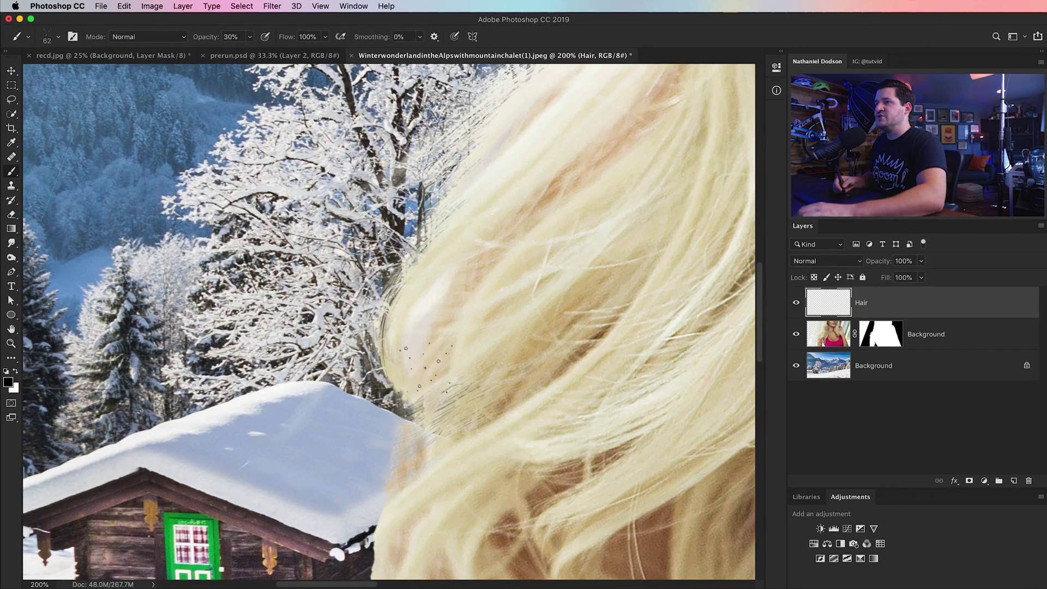
pyautogui.keyDown('alt'); pyautogui.click(403, 330); pyautogui.keyUp('alt')
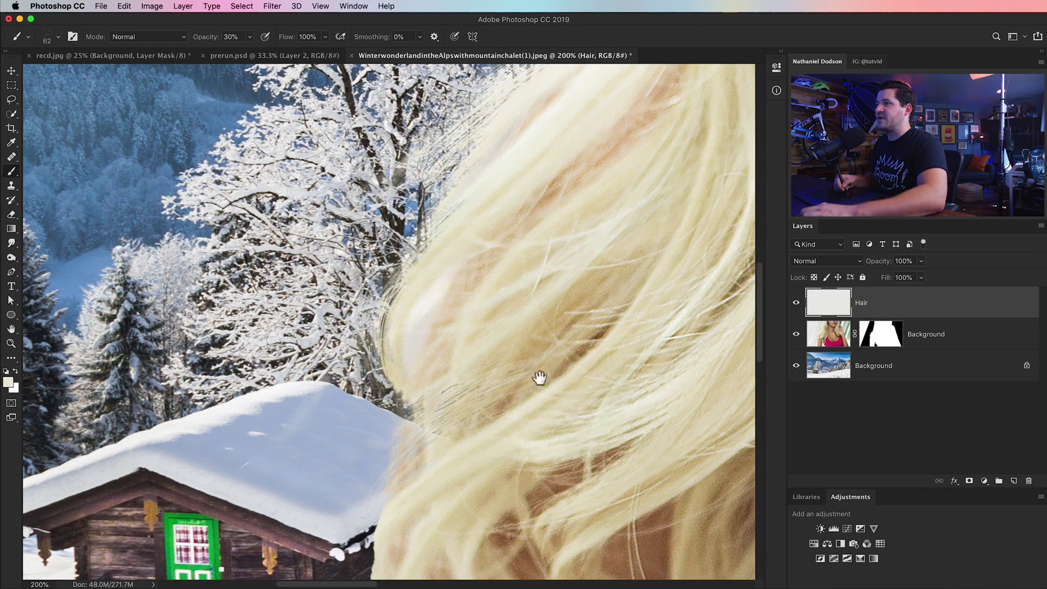
# Step: Paint blond strands on the Hair layer along the hair edge beside the cabin, raising the brush opacity to 90%
pyautogui.moveTo(539, 377)
pyautogui.mouseDown()
pyautogui.moveTo(369, 274)
pyautogui.moveTo(420, 218)
pyautogui.moveTo(404, 245)
pyautogui.mouseUp()
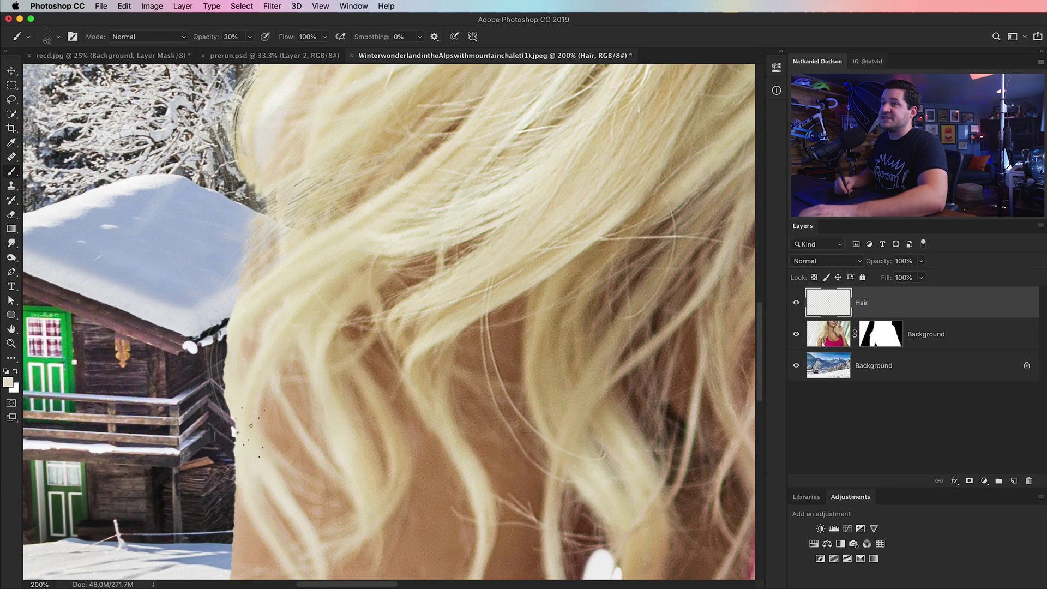
pyautogui.moveTo(270, 296); pyautogui.dragTo(263, 369)
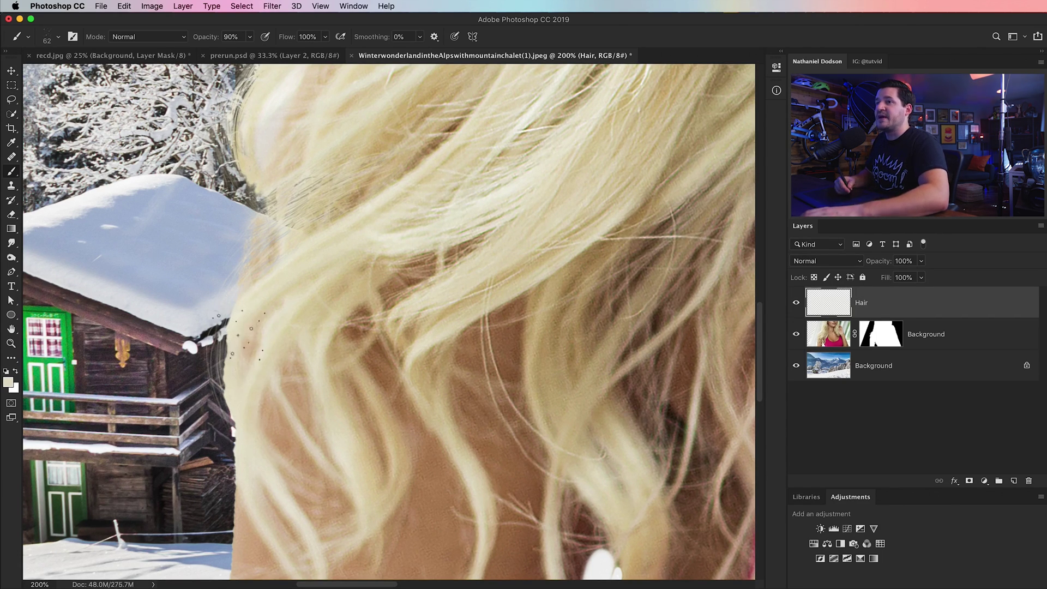
pyautogui.moveTo(243, 380); pyautogui.dragTo(234, 333)
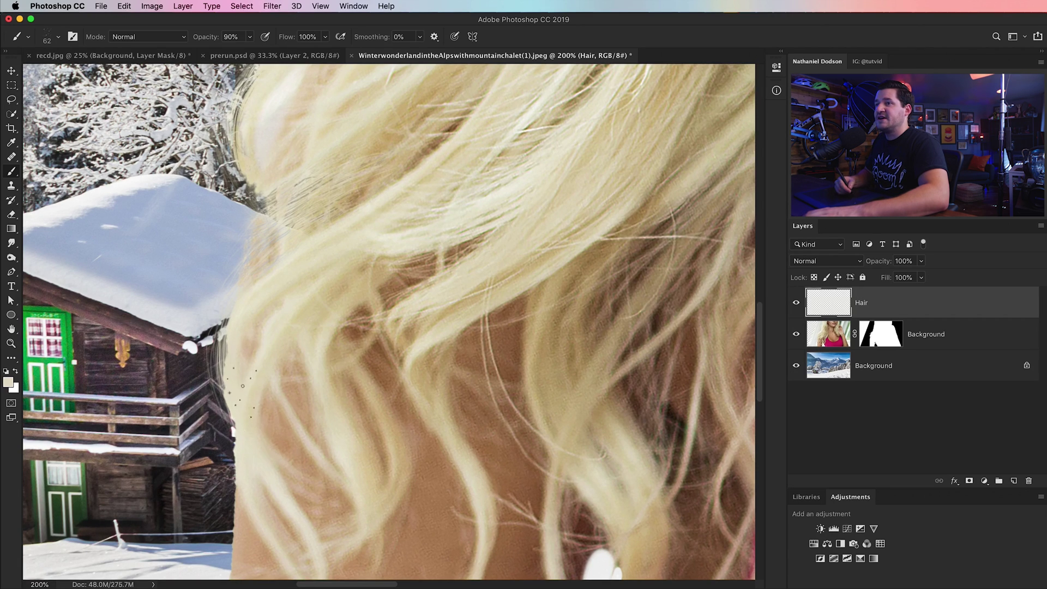
pyautogui.moveTo(238, 339); pyautogui.dragTo(244, 321)
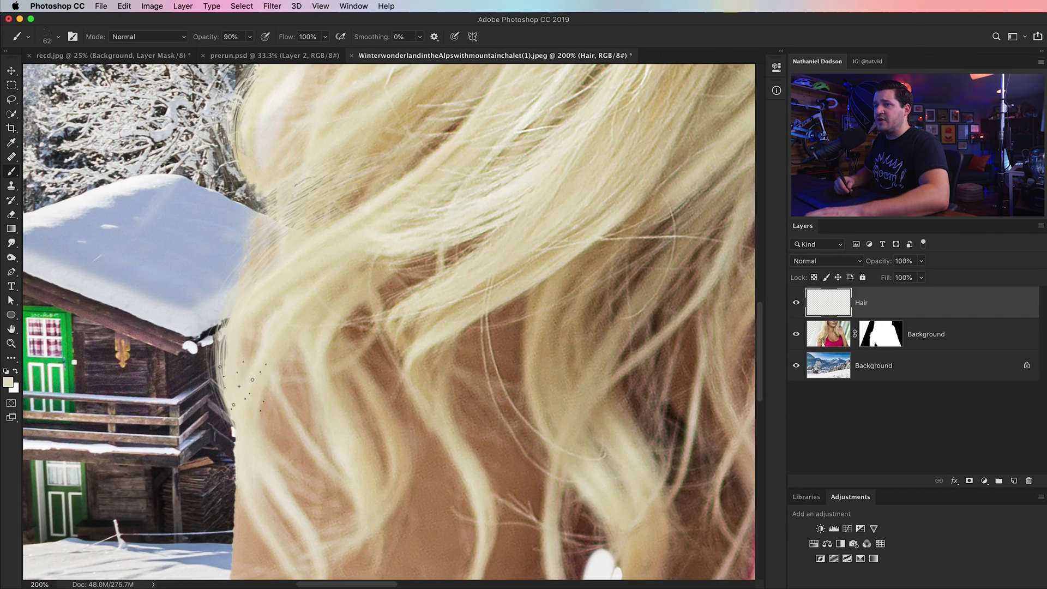
# Step: Resample the light hair colour and paint loose strands on the Hair layer along the edge beside the trees and mountain
pyautogui.moveTo(409, 132); pyautogui.dragTo(414, 573)
pyautogui.keyDown('alt'); pyautogui.click(501, 188); pyautogui.keyUp('alt')
pyautogui.moveTo(478, 218); pyautogui.dragTo(386, 349)
pyautogui.moveTo(390, 186); pyautogui.dragTo(359, 442)
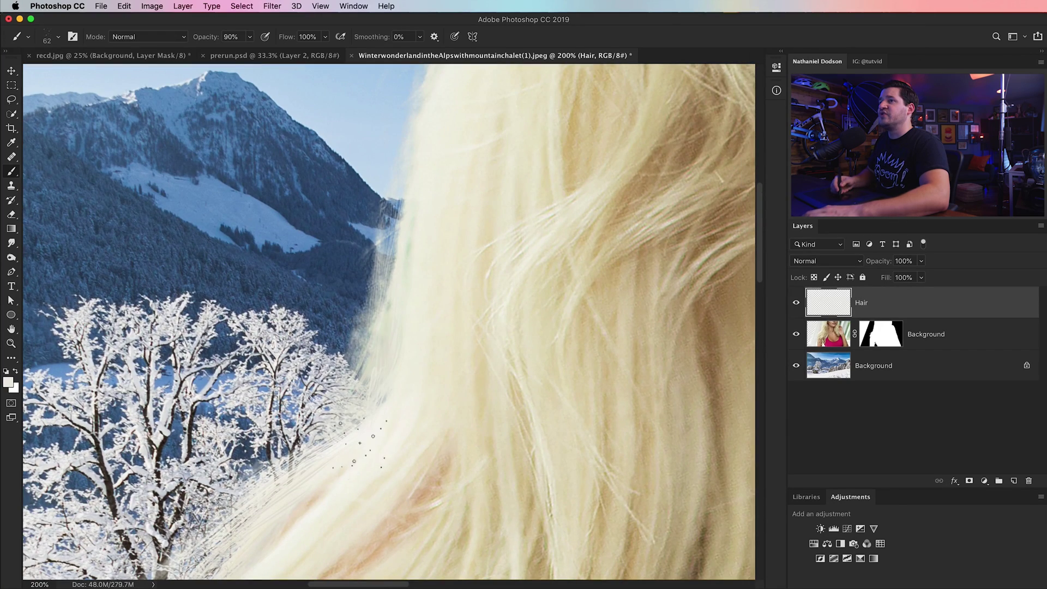
pyautogui.moveTo(400, 305); pyautogui.dragTo(382, 474)
pyautogui.moveTo(377, 319)
pyautogui.mouseDown()
pyautogui.moveTo(360, 406)
pyautogui.moveTo(330, 474)
pyautogui.mouseUp()
pyautogui.moveTo(425, 262); pyautogui.dragTo(395, 393)
pyautogui.keyDown('alt'); pyautogui.click(432, 276); pyautogui.keyUp('alt')
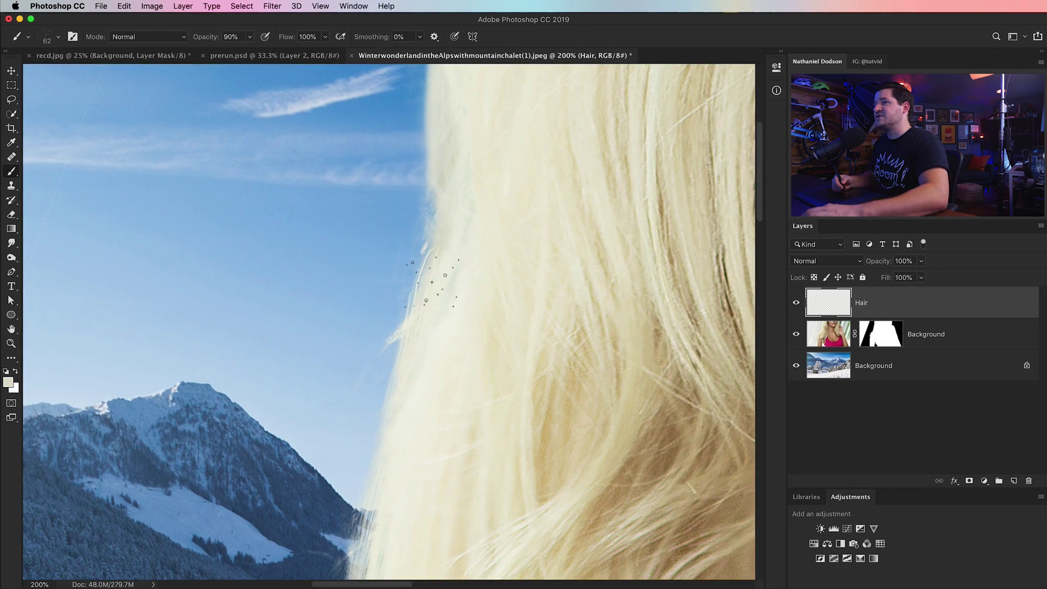
# Step: Paint pale blond strands on the Hair layer along the upper hair edge against the sky
pyautogui.moveTo(430, 202); pyautogui.dragTo(414, 287)
pyautogui.moveTo(434, 199); pyautogui.dragTo(401, 412)
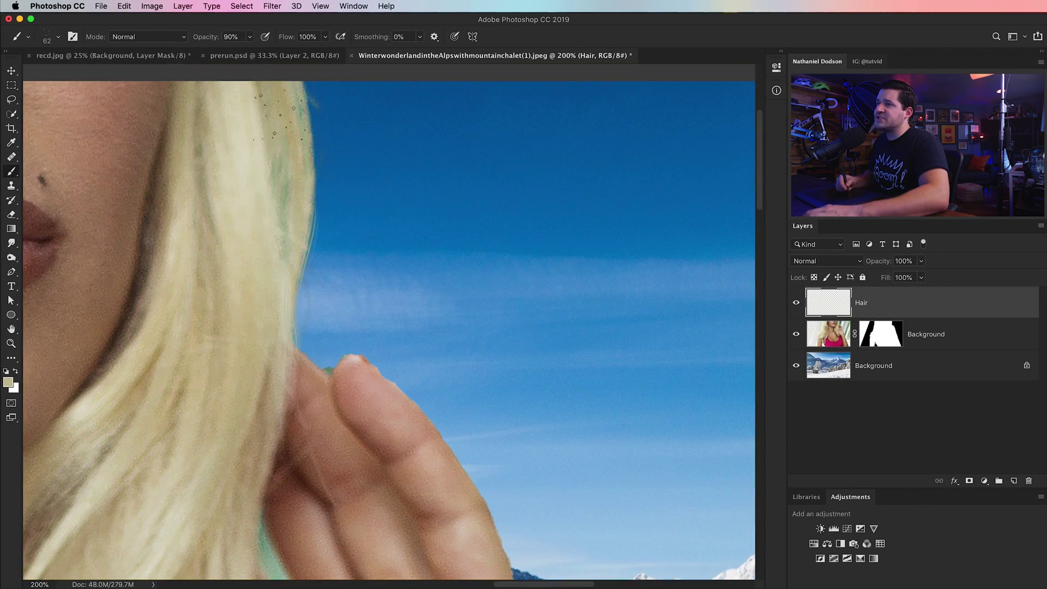
pyautogui.moveTo(319, 109); pyautogui.dragTo(313, 256)
pyautogui.moveTo(316, 82)
pyautogui.mouseDown()
pyautogui.moveTo(343, 251)
pyautogui.moveTo(299, 340)
pyautogui.mouseUp()
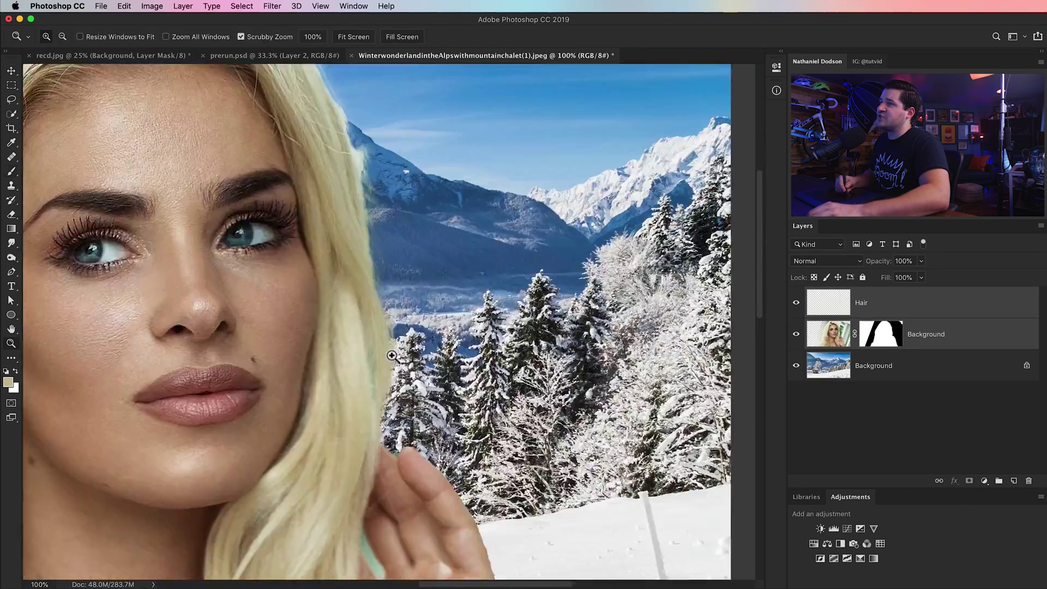
# Step: Continue painting blond strands along the remaining hair edges on the Hair layer, bringing the hairs brush to 45 px and 40% opacity
pyautogui.moveTo(384, 315); pyautogui.dragTo(378, 413)
pyautogui.moveTo(343, 164); pyautogui.dragTo(387, 347)
pyautogui.moveTo(350, 254); pyautogui.dragTo(389, 444)
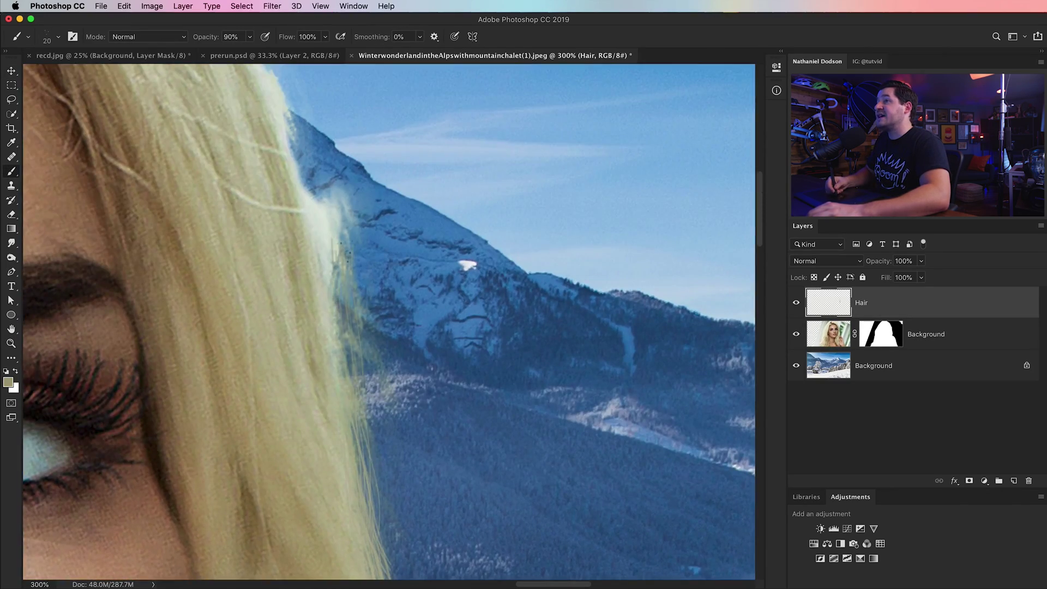
pyautogui.moveTo(339, 224); pyautogui.dragTo(377, 434)
pyautogui.moveTo(336, 305); pyautogui.dragTo(392, 504)
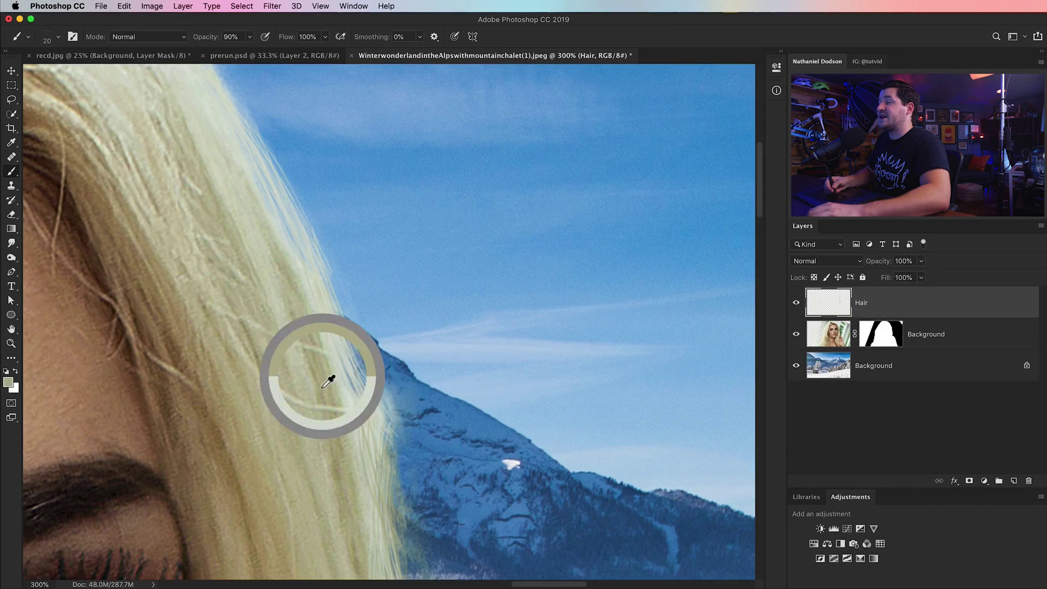
pyautogui.moveTo(334, 374); pyautogui.dragTo(310, 234)
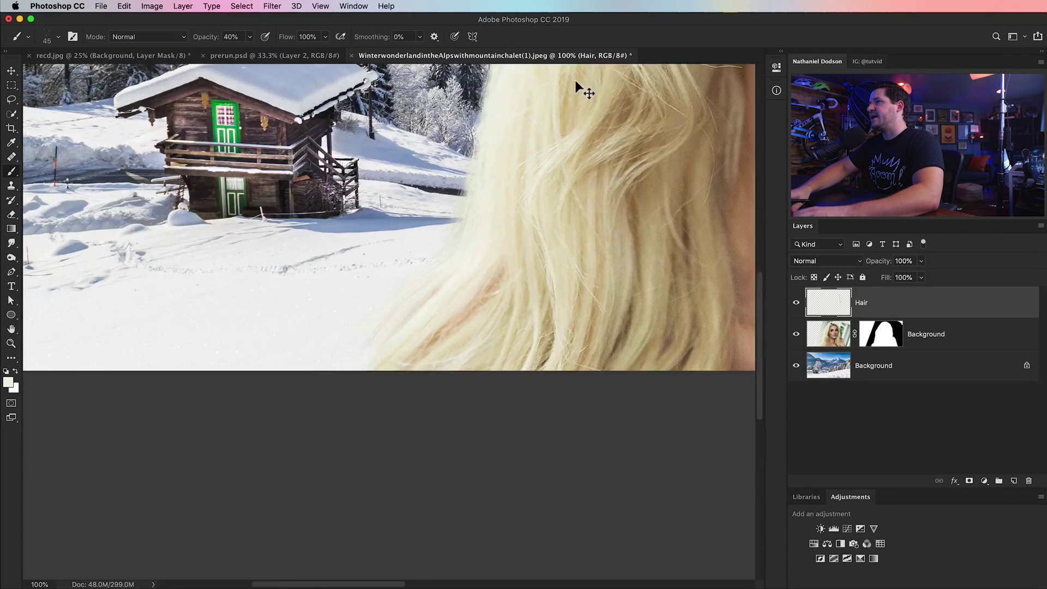
# Step: Examine the painted hair edges across the whole composite at 33.3% magnification
pyautogui.press('super+minus')
pyautogui.press('super+minus')
pyautogui.press('super+minus')
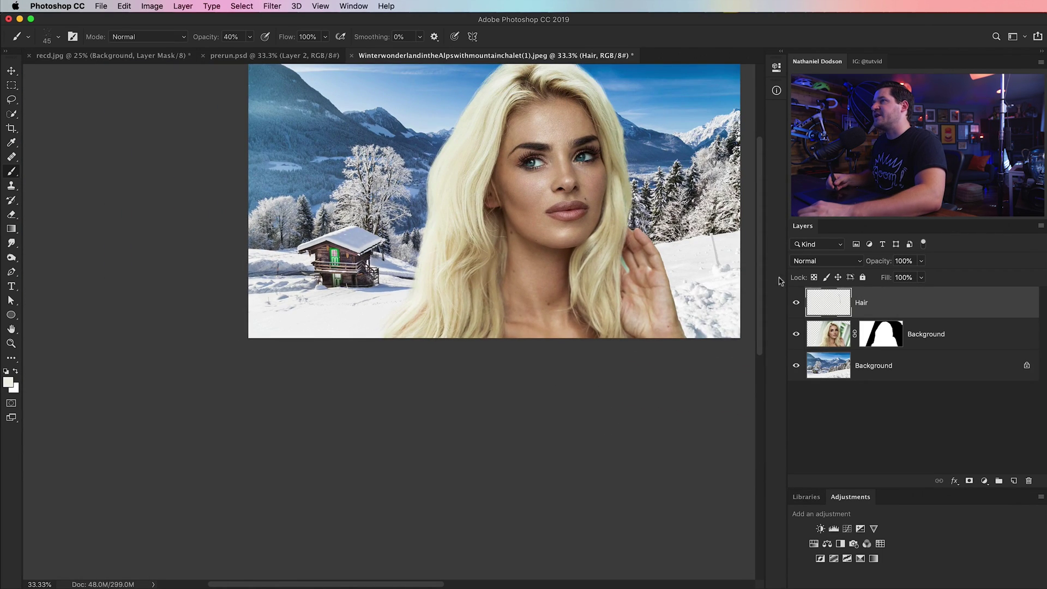
pyautogui.moveTo(629, 286); pyautogui.dragTo(629, 335)
pyautogui.scroll(3, 630, 334)
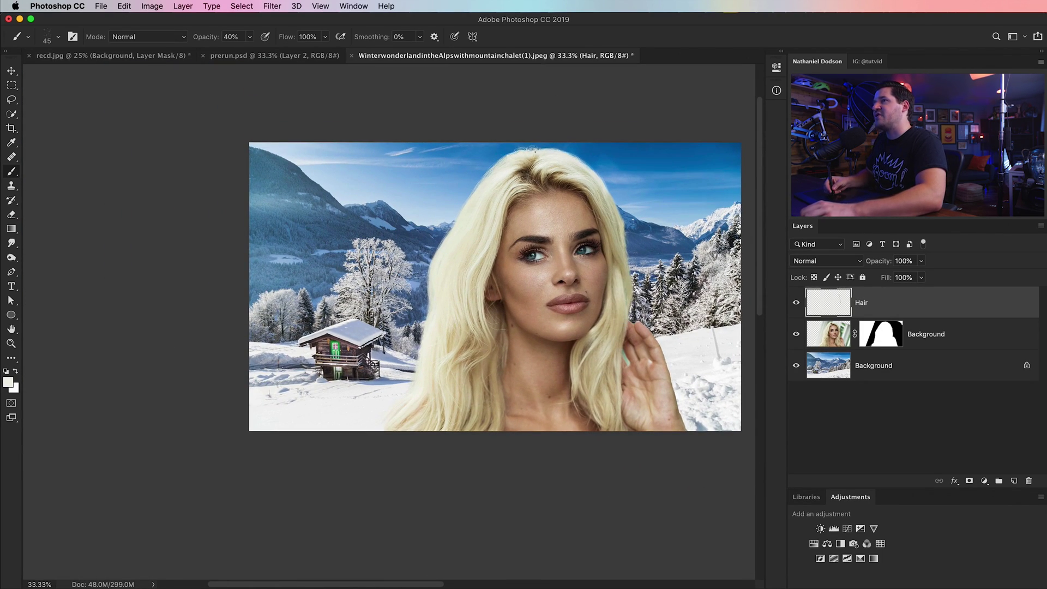
pyautogui.scroll(3, 535, 152)
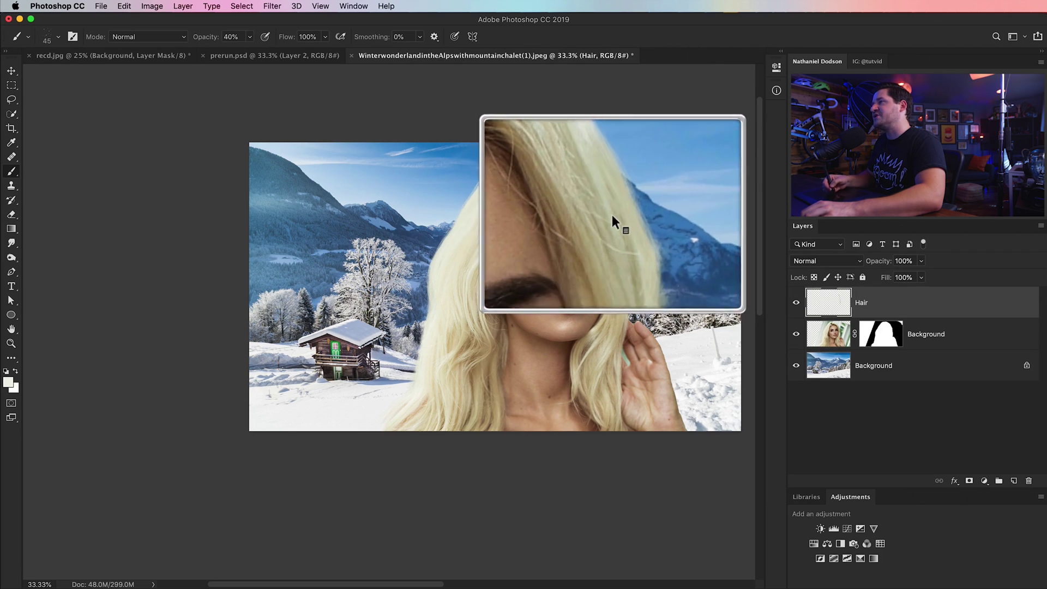
pyautogui.press('alt+super+8')
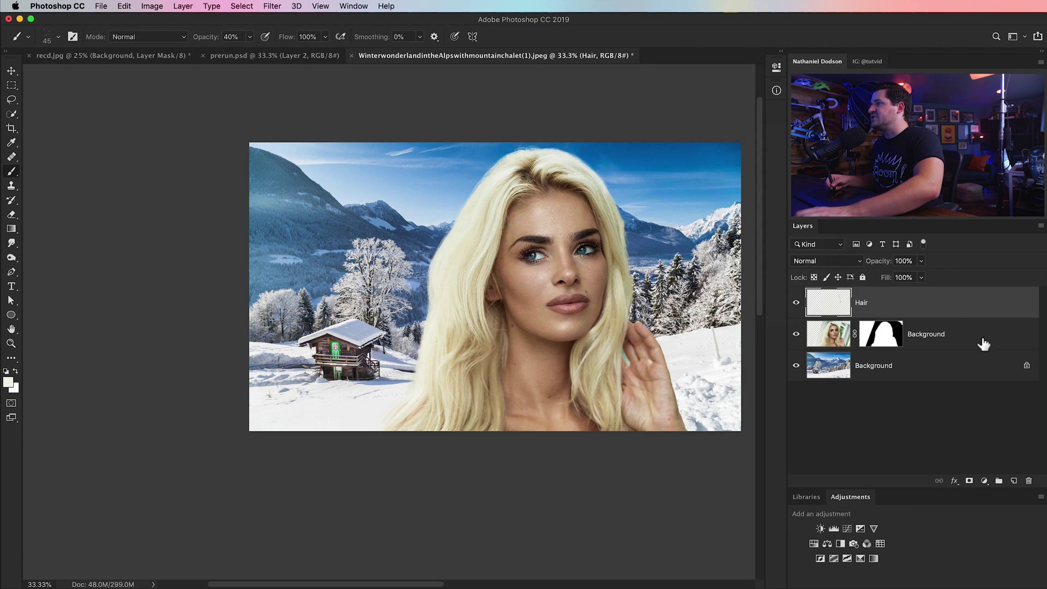
# Step: Link the Hair layer to the masked woman layer and move both toward the cabin and slightly down
pyautogui.keyDown('shift'); pyautogui.click(969, 347); pyautogui.keyUp('shift')
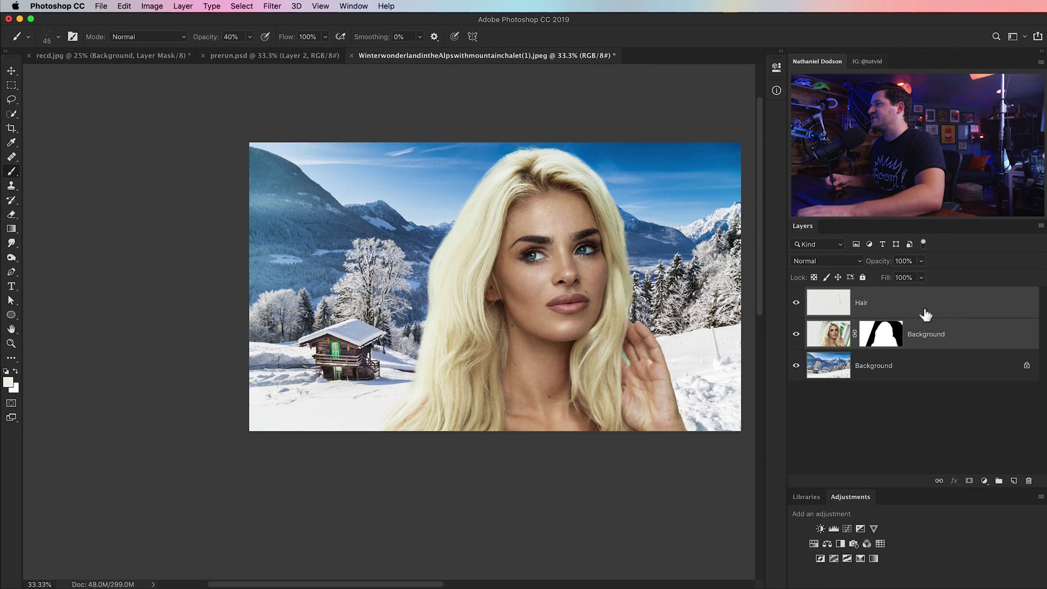
pyautogui.rightClick(880, 302)
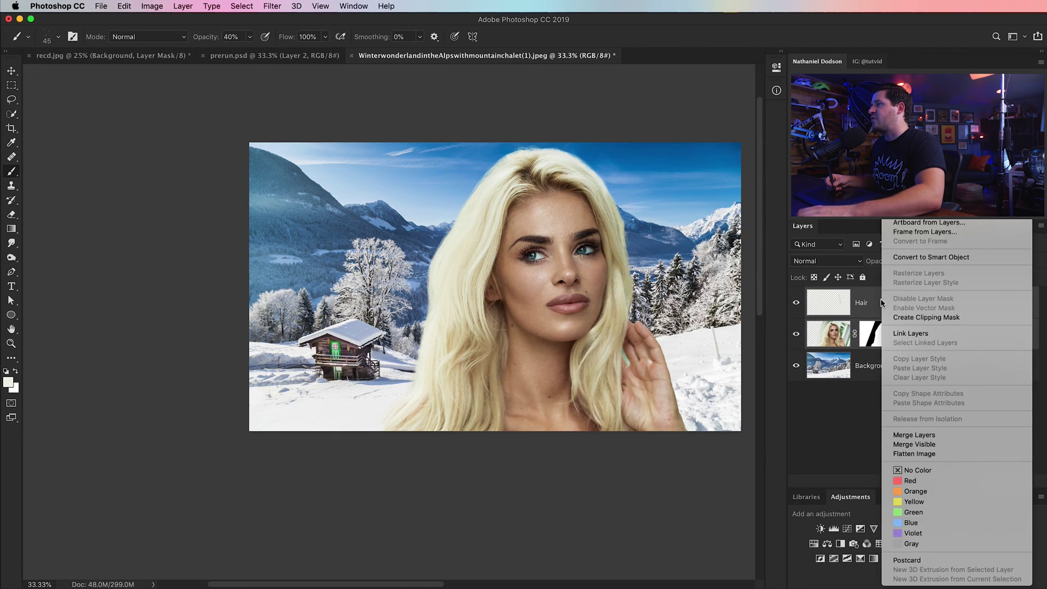
pyautogui.click(916, 334)
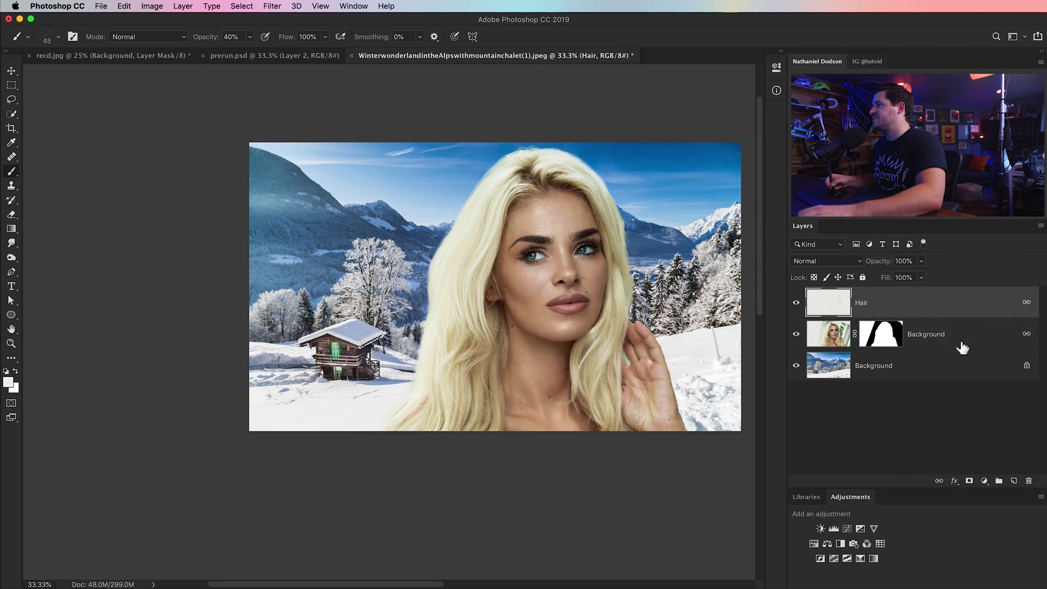
pyautogui.press('v')
pyautogui.moveTo(548, 274)
pyautogui.mouseDown()
pyautogui.moveTo(545, 263)
pyautogui.moveTo(525, 281)
pyautogui.moveTo(554, 268)
pyautogui.moveTo(538, 259)
pyautogui.mouseUp()
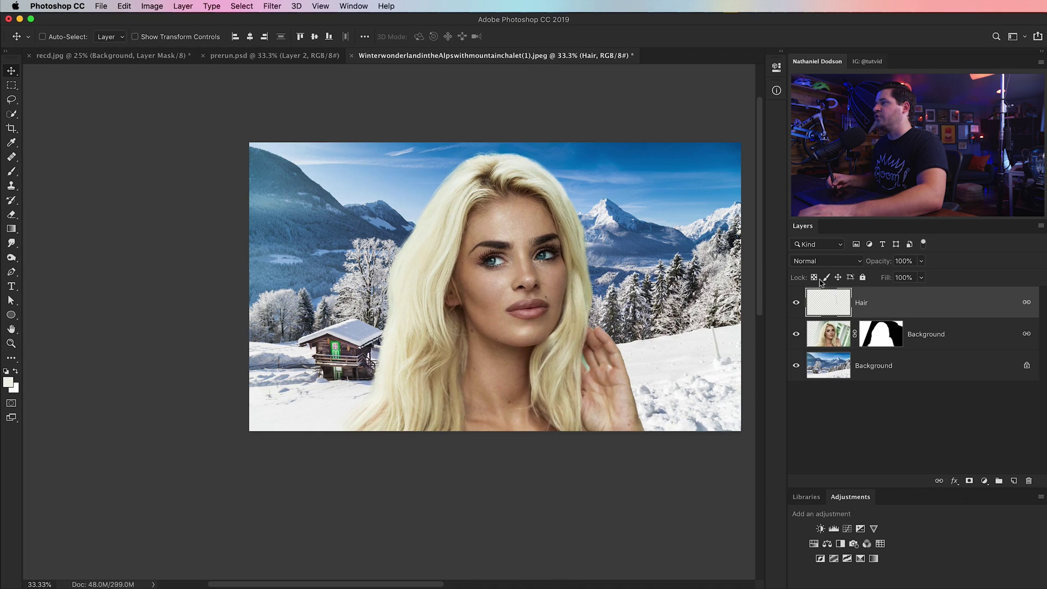
# Step: Scale the masked woman and her linked Hair layer to 50% and position her upright beside the cabin
pyautogui.click(957, 339)
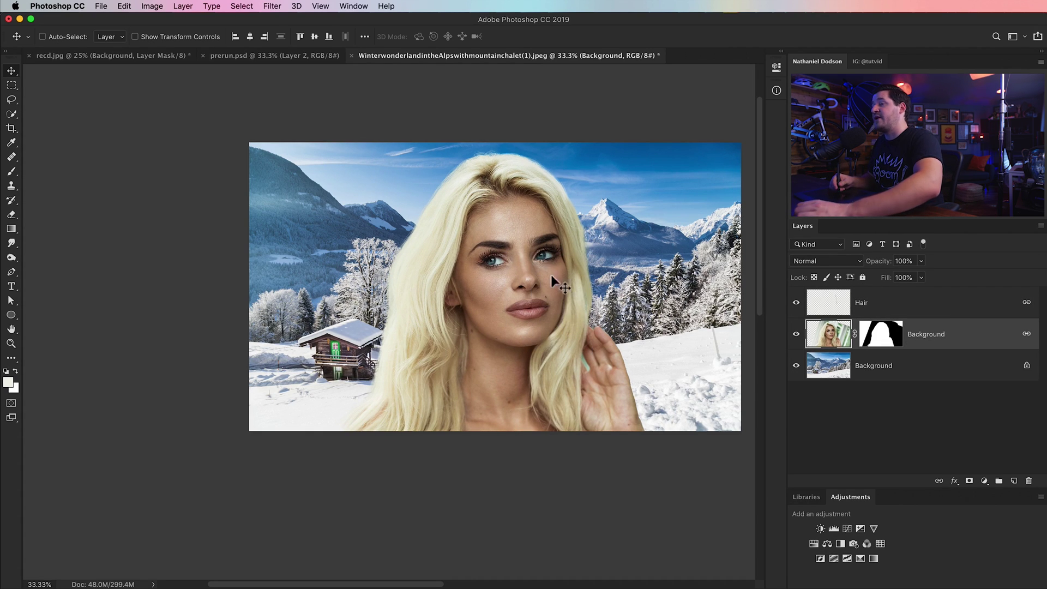
pyautogui.press('super')
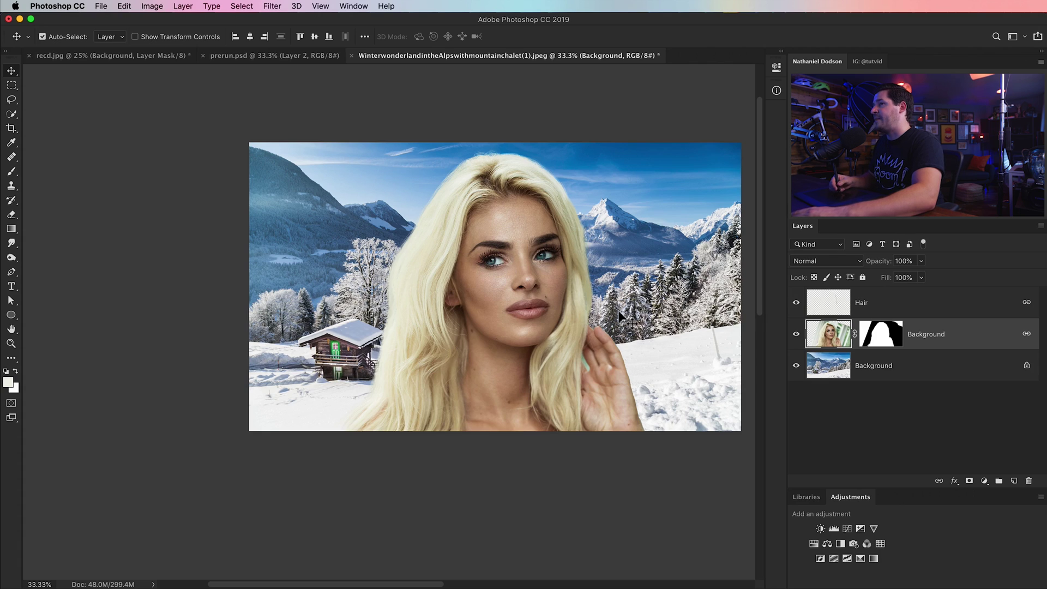
pyautogui.press('super+t')
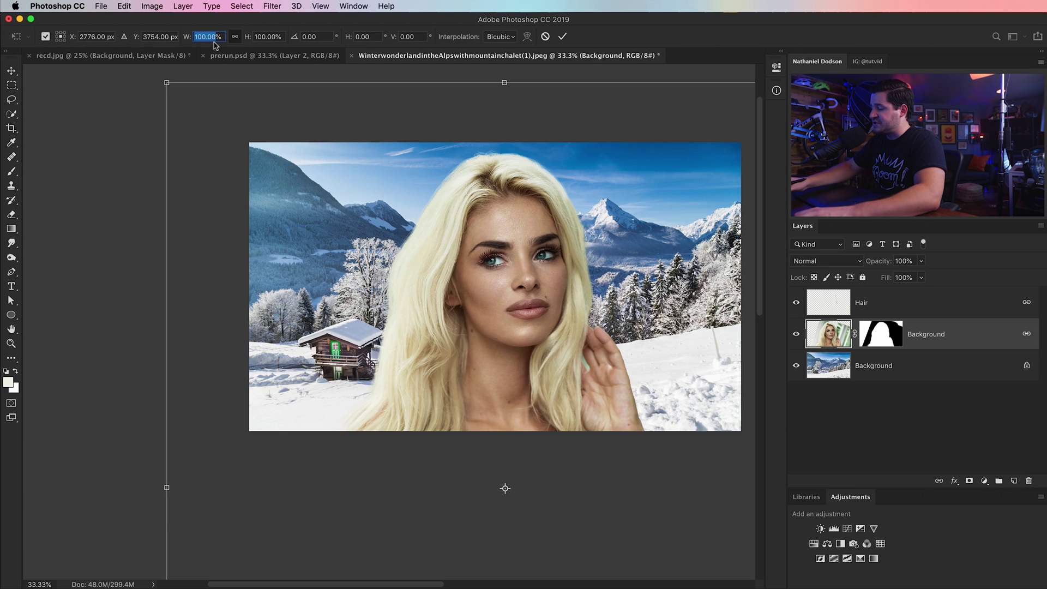
pyautogui.write('50')
pyautogui.press('Return')
pyautogui.moveTo(477, 349); pyautogui.dragTo(466, 187)
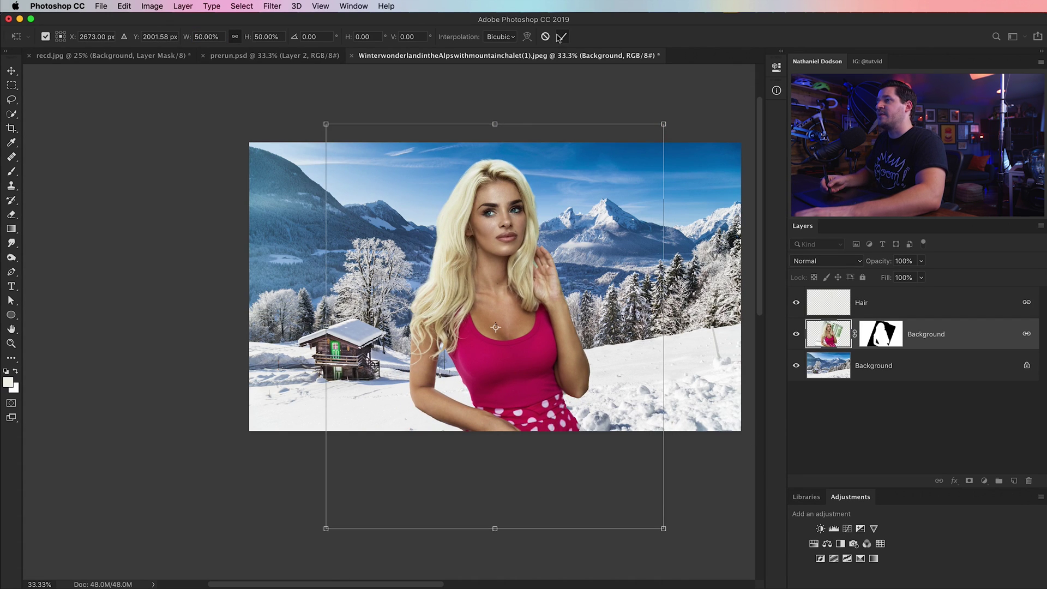
pyautogui.click(560, 37)
pyautogui.moveTo(525, 354); pyautogui.dragTo(526, 339)
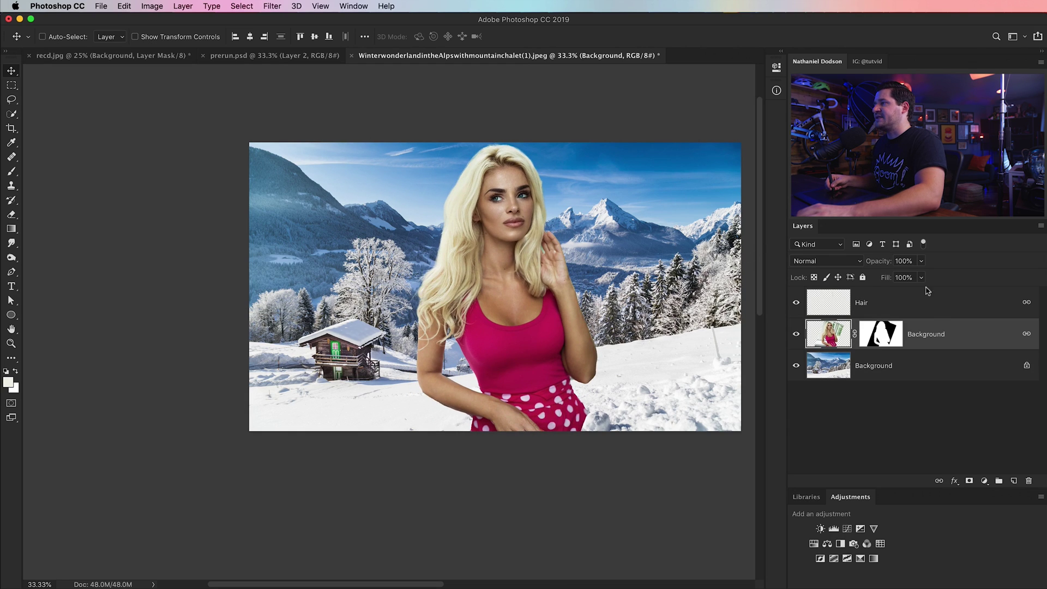
# Step: On the woman's layer mask, select the white area on the cabin side and fill it with black
pyautogui.keyDown('alt'); pyautogui.click(882, 338); pyautogui.keyUp('alt')
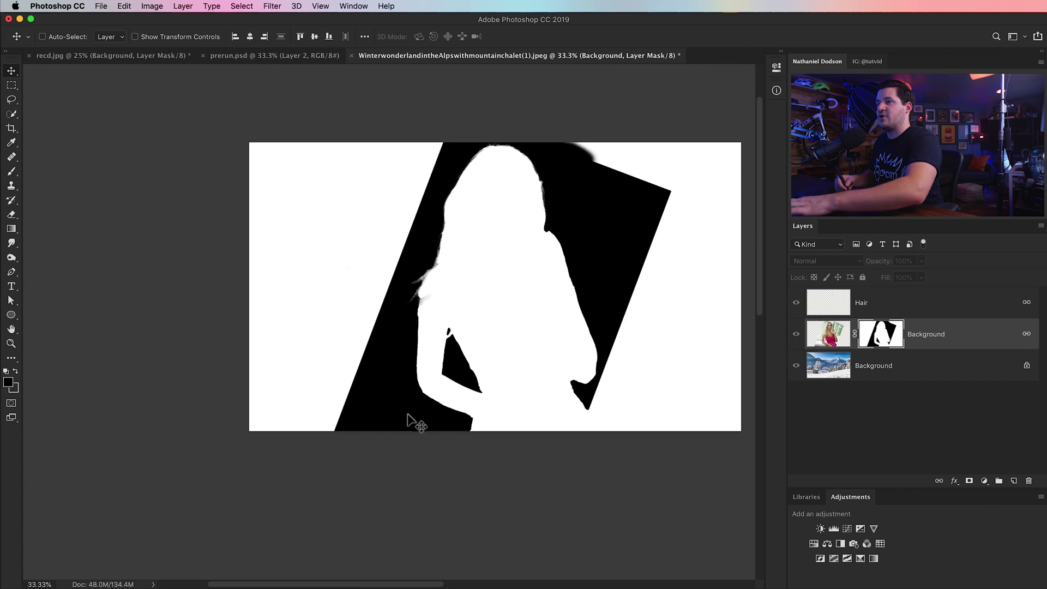
pyautogui.press('l')
pyautogui.moveTo(343, 458)
pyautogui.mouseDown()
pyautogui.moveTo(374, 373)
pyautogui.moveTo(243, 278)
pyautogui.mouseUp()
pyautogui.moveTo(343, 367)
pyautogui.mouseDown()
pyautogui.moveTo(432, 218)
pyautogui.moveTo(436, 130)
pyautogui.mouseUp()
pyautogui.moveTo(215, 172); pyautogui.dragTo(275, 314)
pyautogui.hotkey('alt', 'BackSpace')
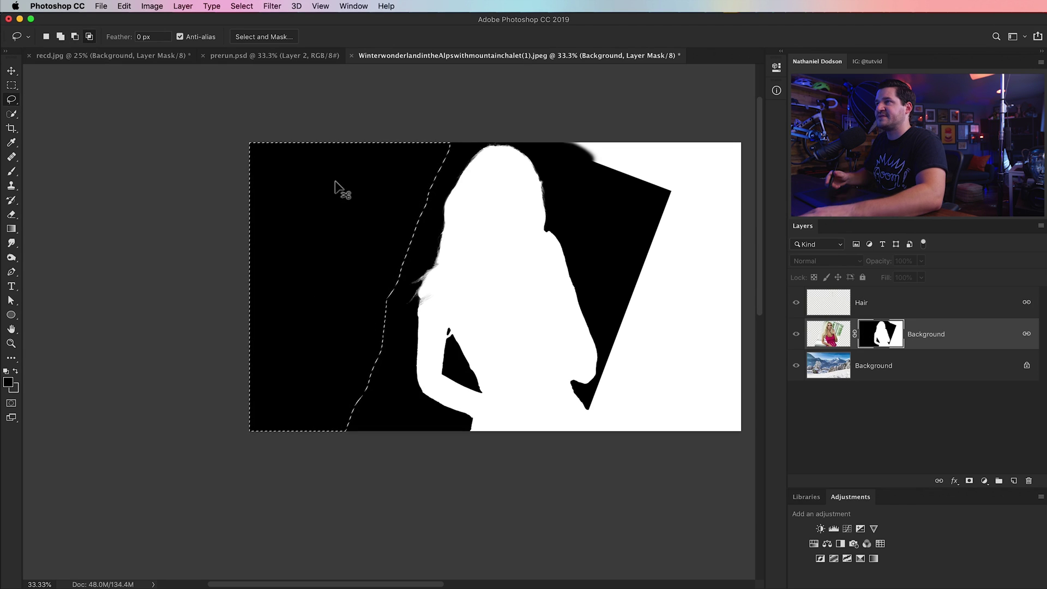
pyautogui.hotkey('ctrl', 'd')
# Step: Fill the remaining white area beyond her raised arm with black on the mask and return to the composite view
pyautogui.moveTo(542, 133)
pyautogui.mouseDown()
pyautogui.moveTo(643, 191)
pyautogui.moveTo(612, 299)
pyautogui.moveTo(599, 435)
pyautogui.moveTo(761, 449)
pyautogui.moveTo(736, 122)
pyautogui.mouseUp()
pyautogui.moveTo(554, 114); pyautogui.dragTo(554, 115)
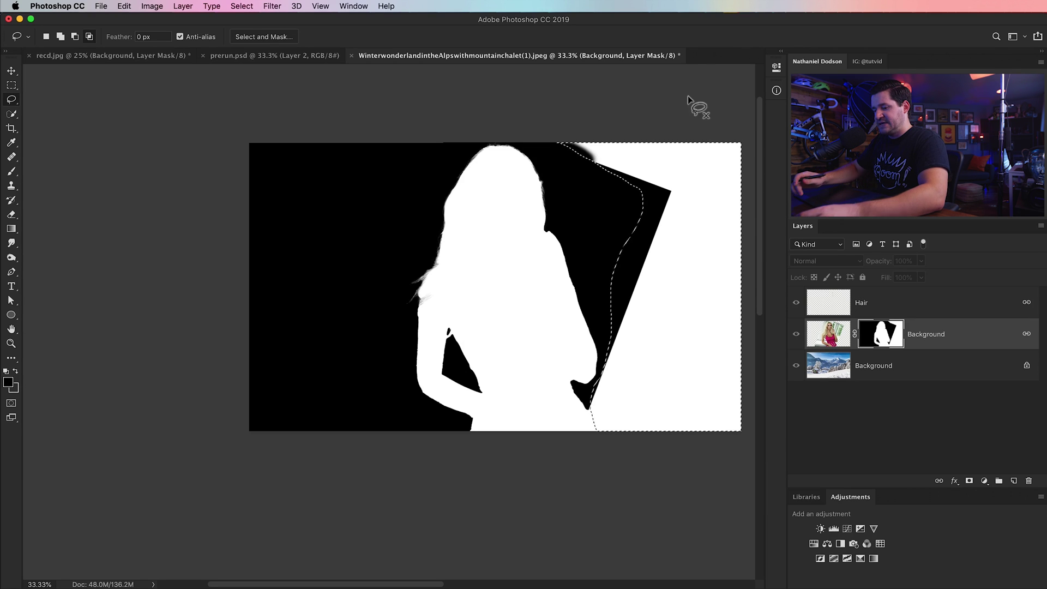
pyautogui.hotkey('alt', 'BackSpace')
pyautogui.hotkey('ctrl', 'd')
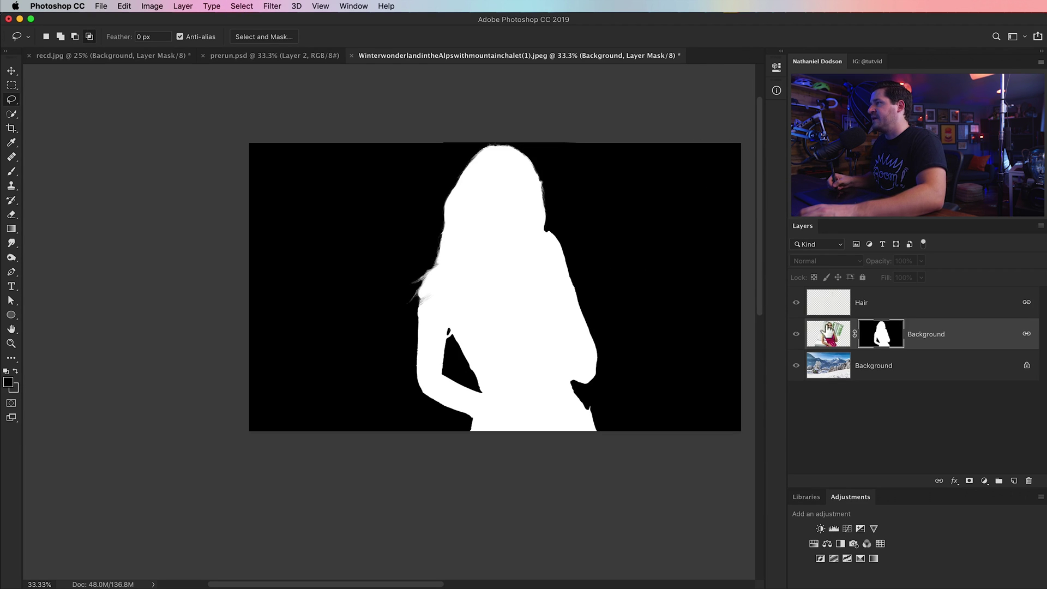
pyautogui.keyDown('alt'); pyautogui.click(887, 337); pyautogui.keyUp('alt')
# Step: Tighten the woman's mask edges with a Levels adjustment, setting the midtone input to 0.44
pyautogui.press('z')
pyautogui.moveTo(439, 231); pyautogui.dragTo(543, 233)
pyautogui.moveTo(475, 216); pyautogui.dragTo(440, 352)
pyautogui.click(474, 256)
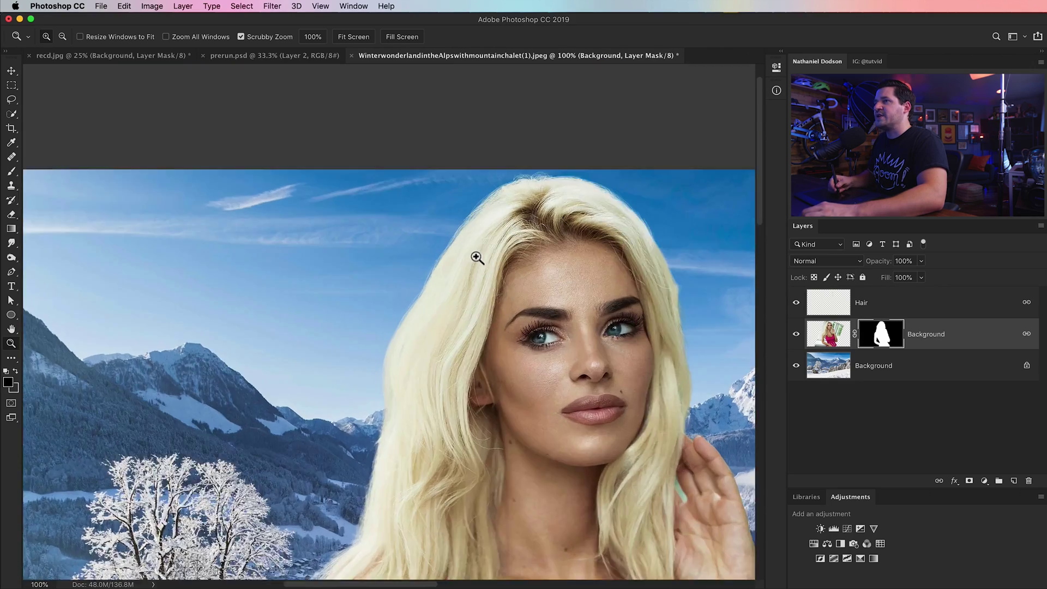
pyautogui.click(523, 282)
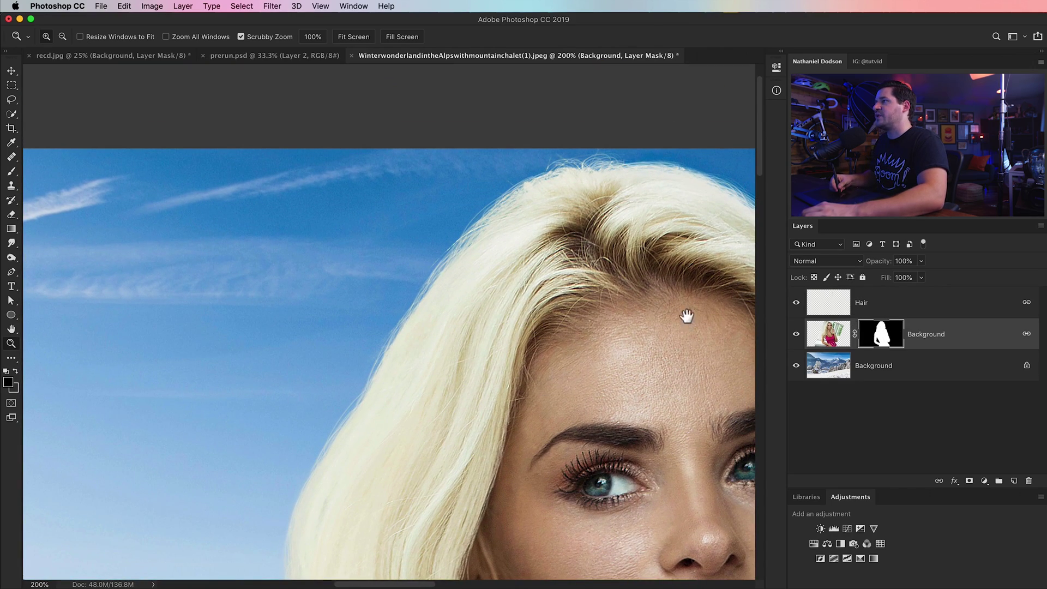
pyautogui.moveTo(701, 309); pyautogui.dragTo(490, 304)
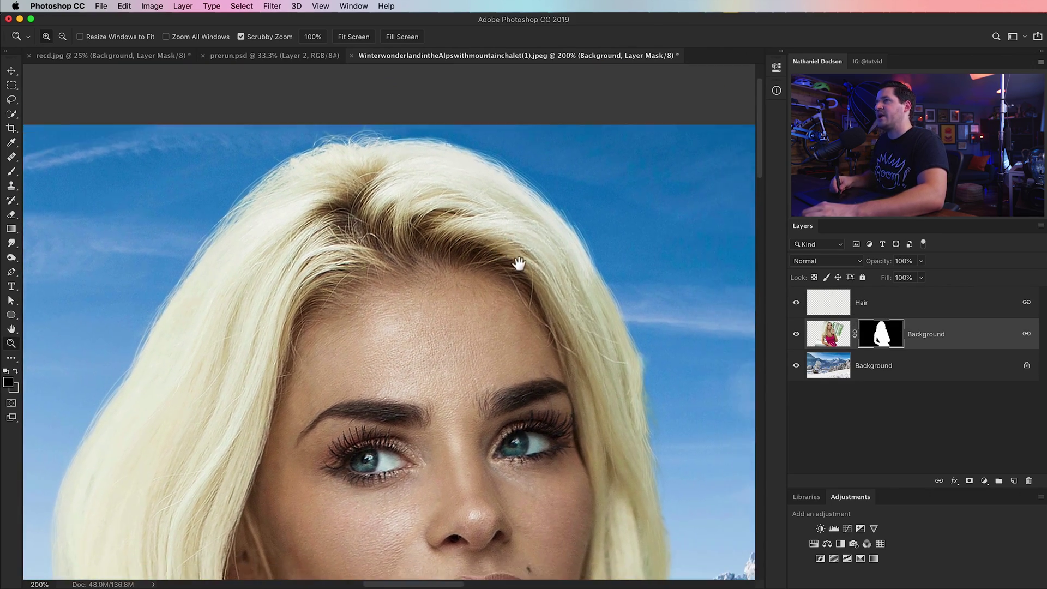
pyautogui.moveTo(518, 263); pyautogui.dragTo(515, 258)
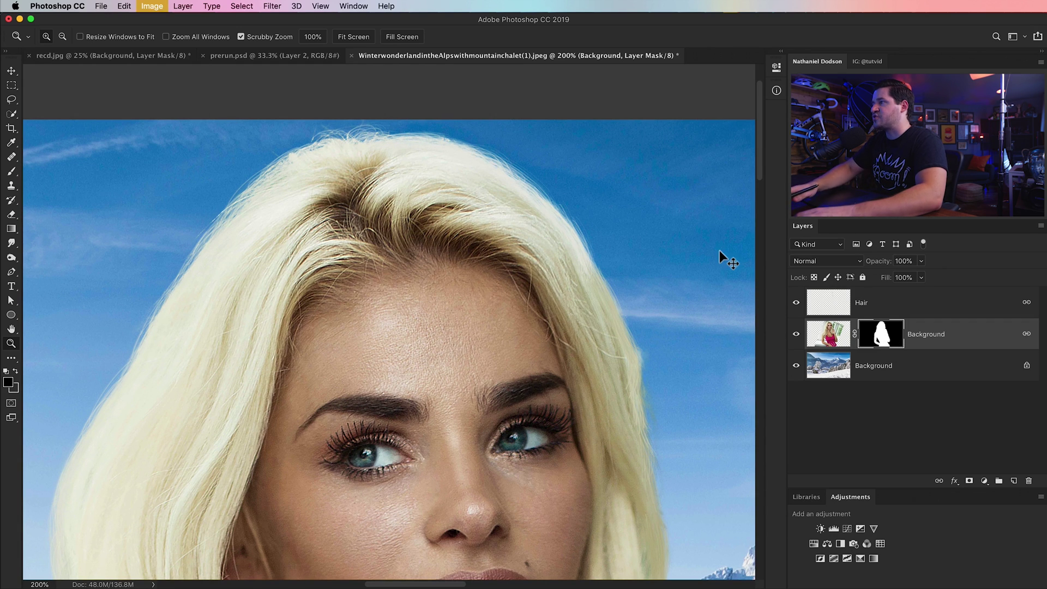
pyautogui.press('super+l')
pyautogui.moveTo(662, 297); pyautogui.dragTo(506, 319)
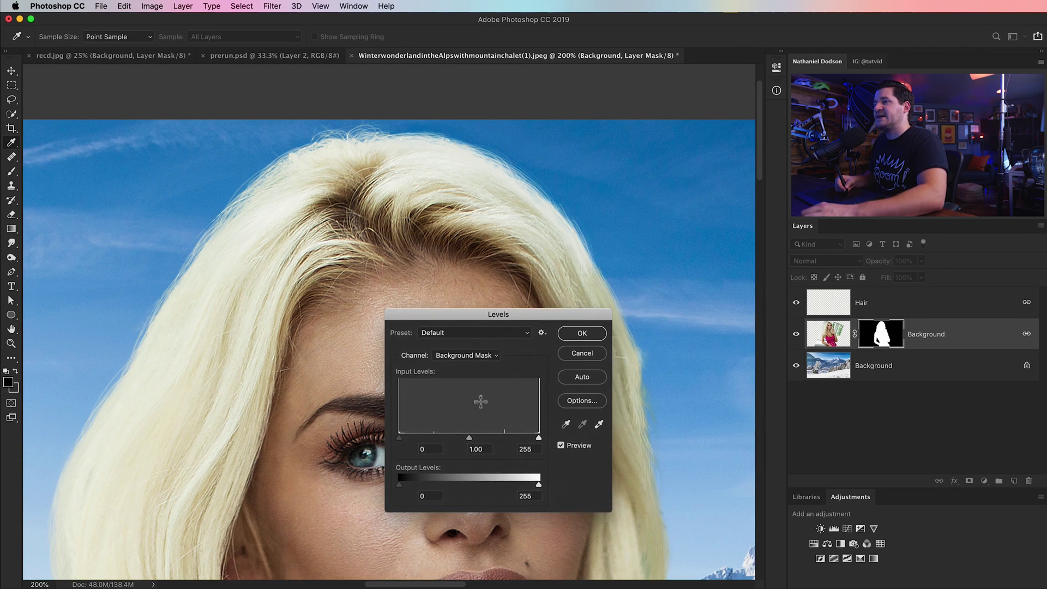
pyautogui.moveTo(470, 438); pyautogui.dragTo(510, 443)
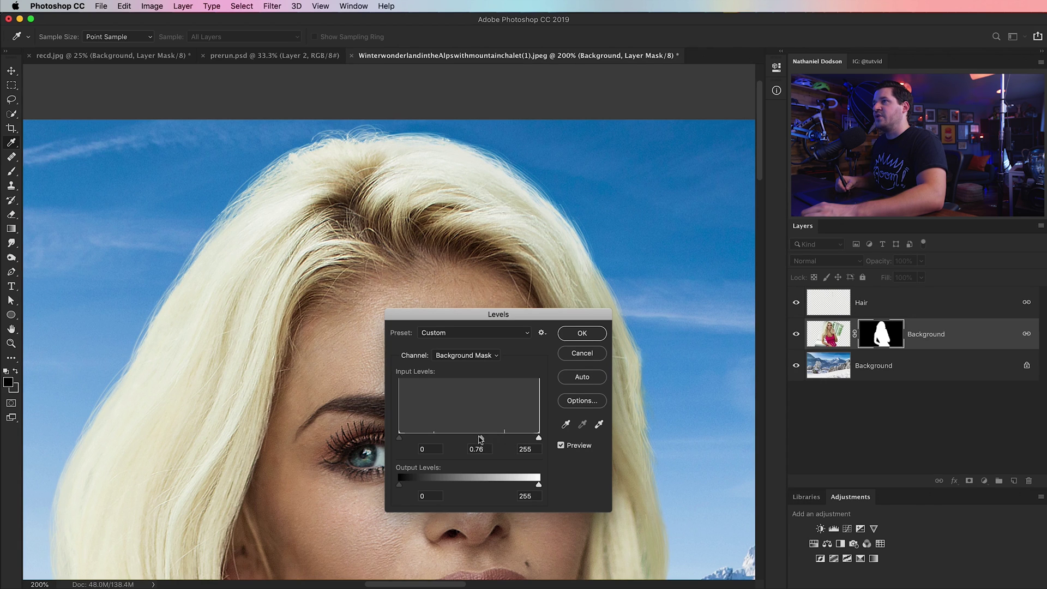
pyautogui.moveTo(490, 437)
pyautogui.mouseDown()
pyautogui.moveTo(436, 434)
pyautogui.moveTo(472, 436)
pyautogui.mouseUp()
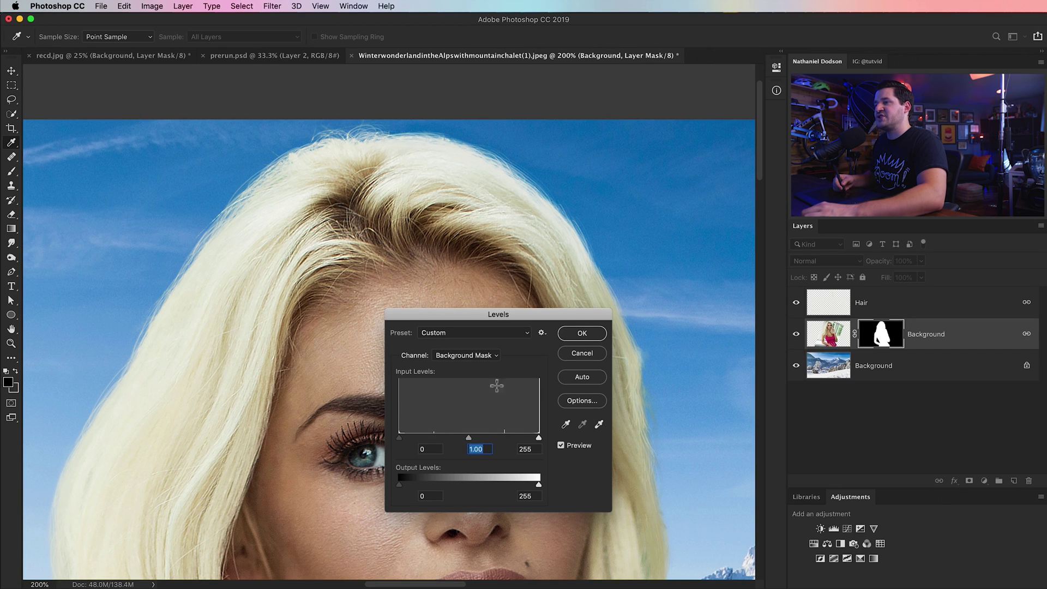
pyautogui.moveTo(487, 440); pyautogui.dragTo(517, 440)
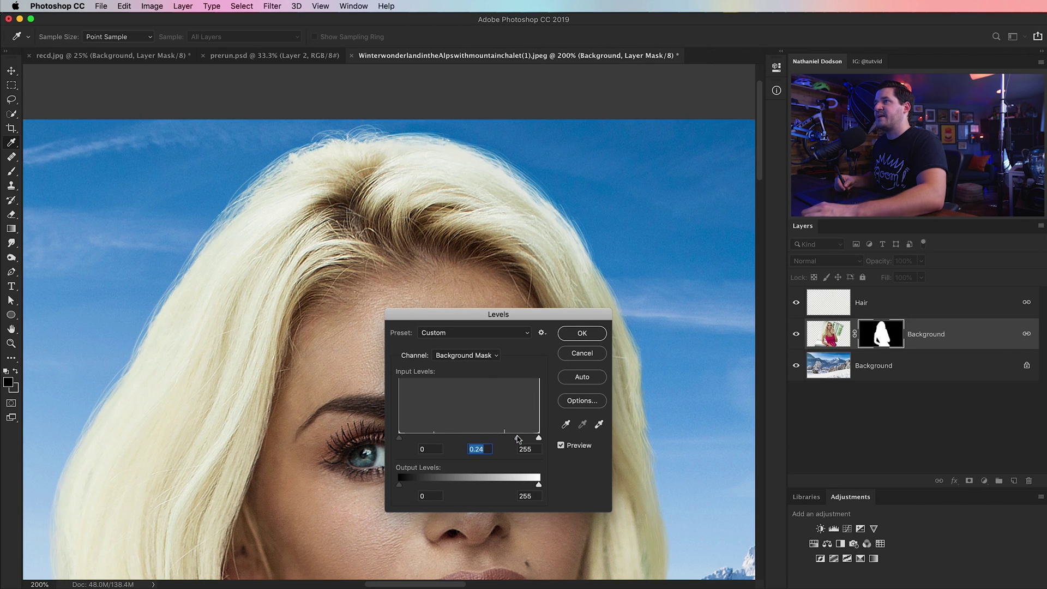
pyautogui.click(582, 334)
# Step: Examine the adjusted mask edges down the woman's hair and along her arm at 200% magnification
pyautogui.press('z')
pyautogui.scroll(-15, 416, 407)
pyautogui.hscroll(-8, 586, 183)
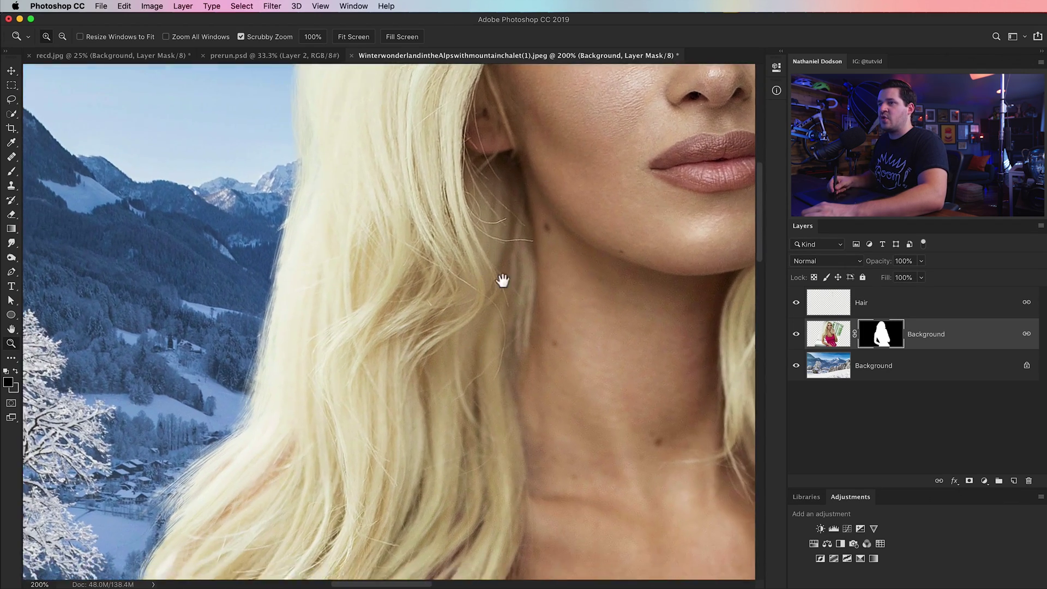
pyautogui.scroll(-10, 479, 330)
pyautogui.hscroll(-5, 479, 329)
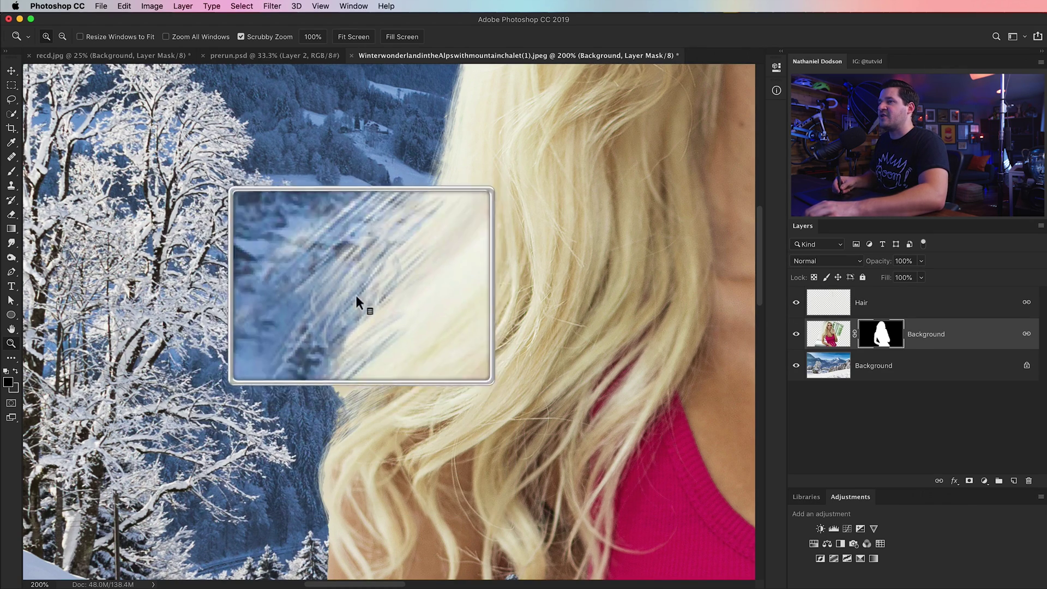
pyautogui.scroll(-8, 397, 367)
pyautogui.hscroll(3, 397, 367)
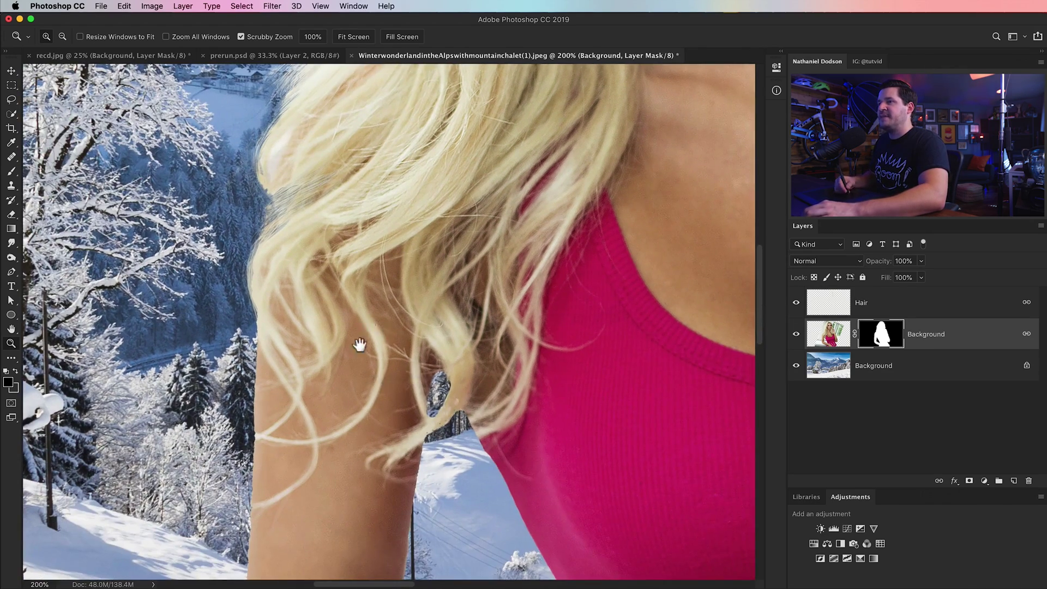
pyautogui.hscroll(2, 368, 326)
# Step: On the Hair layer, sample a tan hair color and brush strands over the gap between her arm and top
pyautogui.click(398, 417)
pyautogui.click(397, 409)
pyautogui.moveTo(402, 382); pyautogui.dragTo(448, 362)
pyautogui.click(866, 303)
pyautogui.press('b')
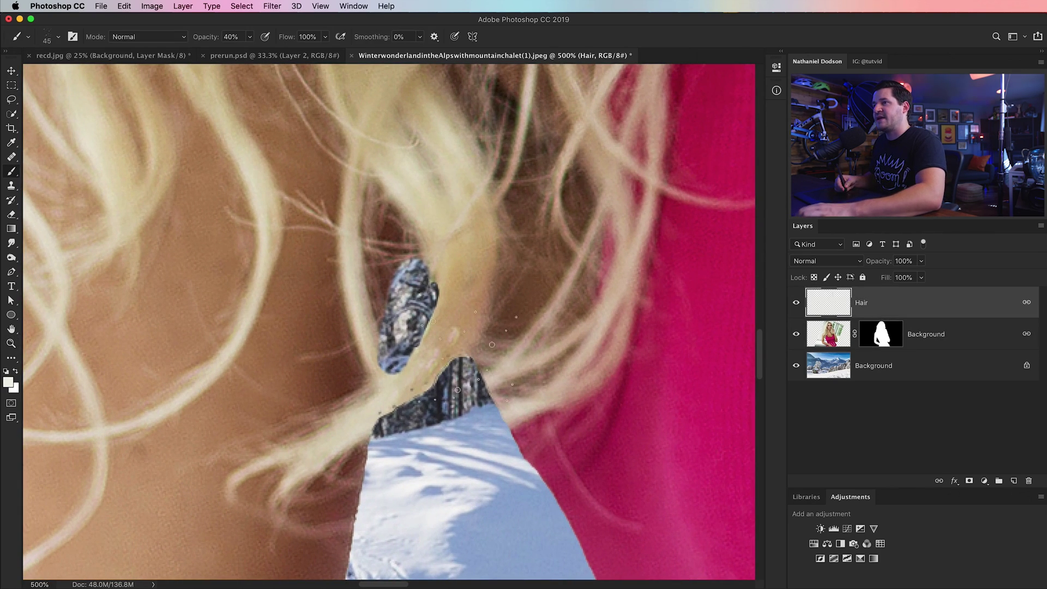
pyautogui.keyDown('alt'); pyautogui.click(422, 382); pyautogui.keyUp('alt')
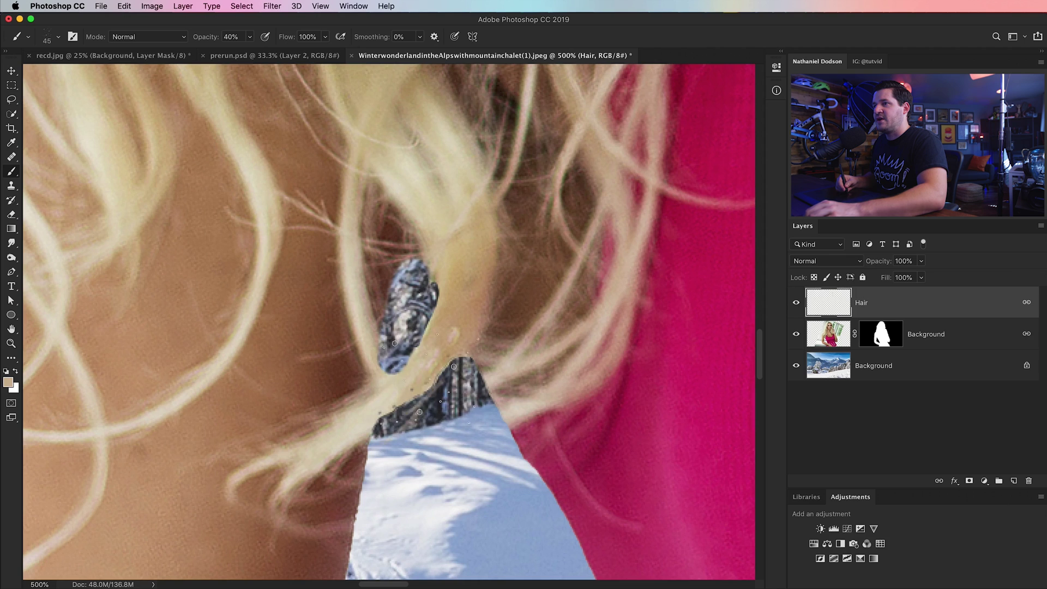
pyautogui.moveTo(448, 341)
pyautogui.mouseDown()
pyautogui.moveTo(403, 262)
pyautogui.moveTo(409, 286)
pyautogui.moveTo(414, 245)
pyautogui.mouseUp()
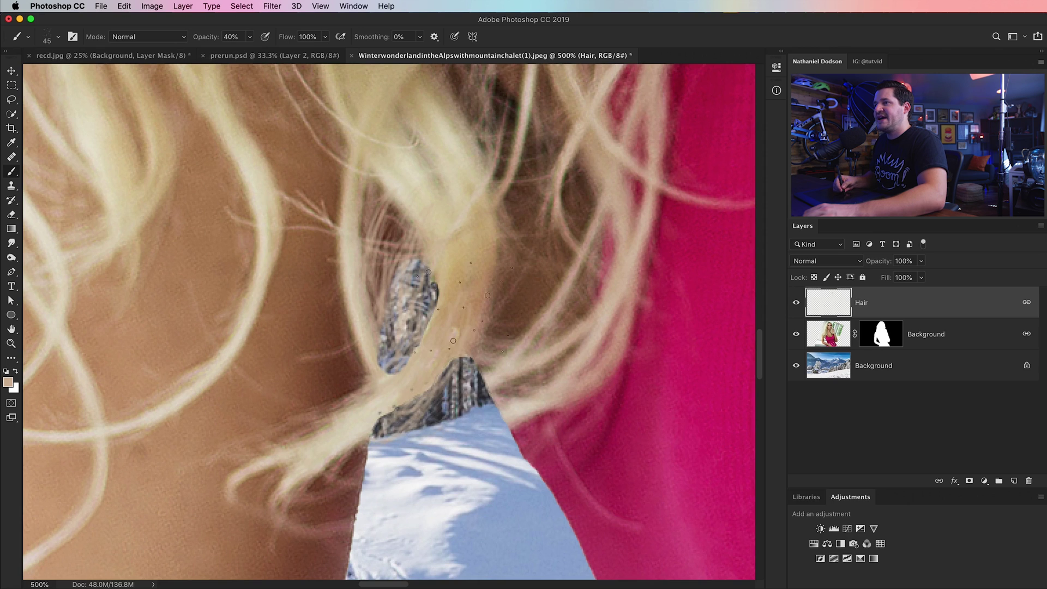
# Step: Sample more hair tones and paint additional strands around the curl beside the arm gap
pyautogui.keyDown('alt'); pyautogui.click(510, 298); pyautogui.keyUp('alt')
pyautogui.keyDown('alt'); pyautogui.click(458, 270); pyautogui.keyUp('alt')
pyautogui.moveTo(364, 166); pyautogui.dragTo(374, 305)
pyautogui.keyDown('alt'); pyautogui.click(350, 210); pyautogui.keyUp('alt')
pyautogui.moveTo(370, 164); pyautogui.dragTo(394, 308)
pyautogui.moveTo(371, 235); pyautogui.dragTo(412, 359)
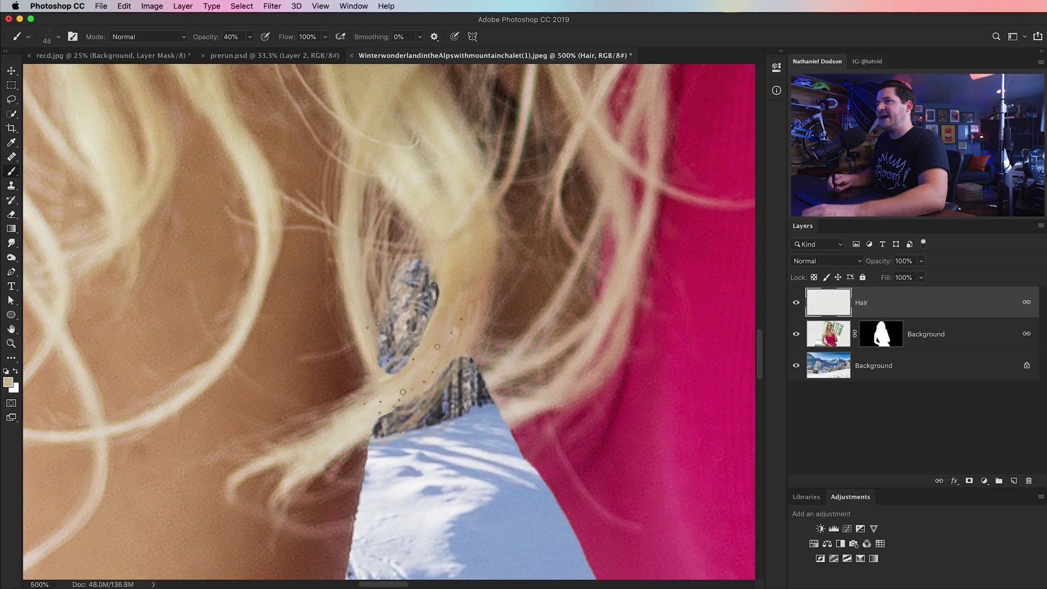
# Step: Move the masked woman and her linked hair slightly down and toward the cabin
pyautogui.scroll(-10, 403, 290)
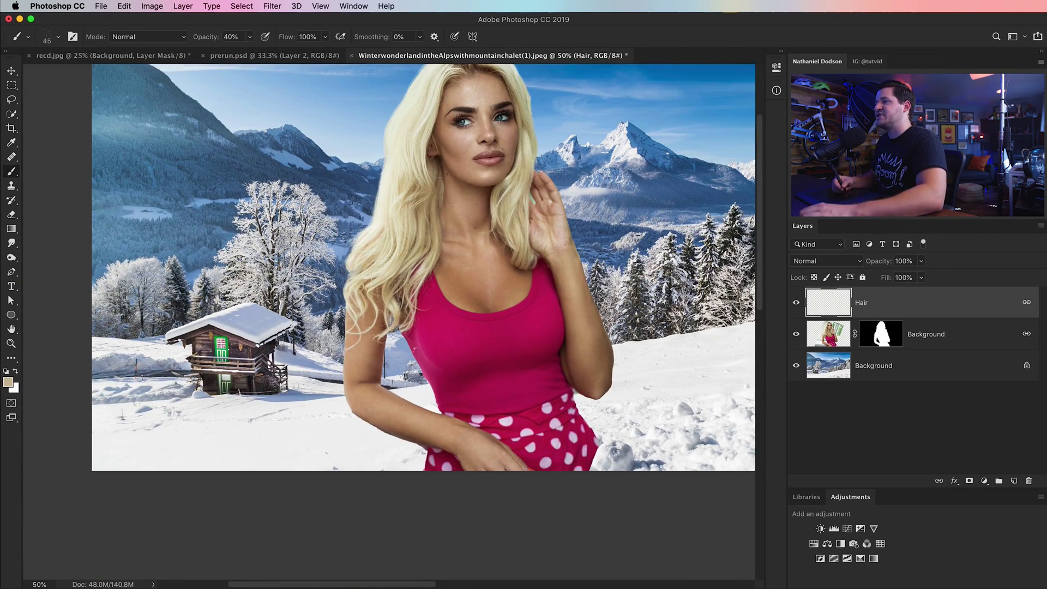
pyautogui.moveTo(501, 383); pyautogui.dragTo(506, 403)
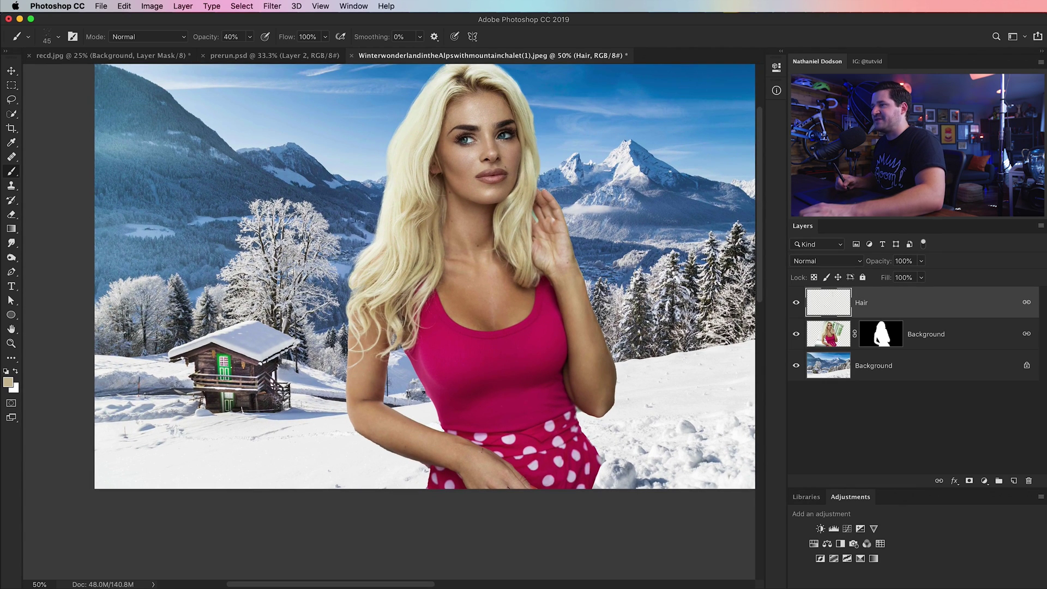
pyautogui.moveTo(464, 342)
pyautogui.mouseDown()
pyautogui.moveTo(467, 369)
pyautogui.moveTo(470, 344)
pyautogui.mouseUp()
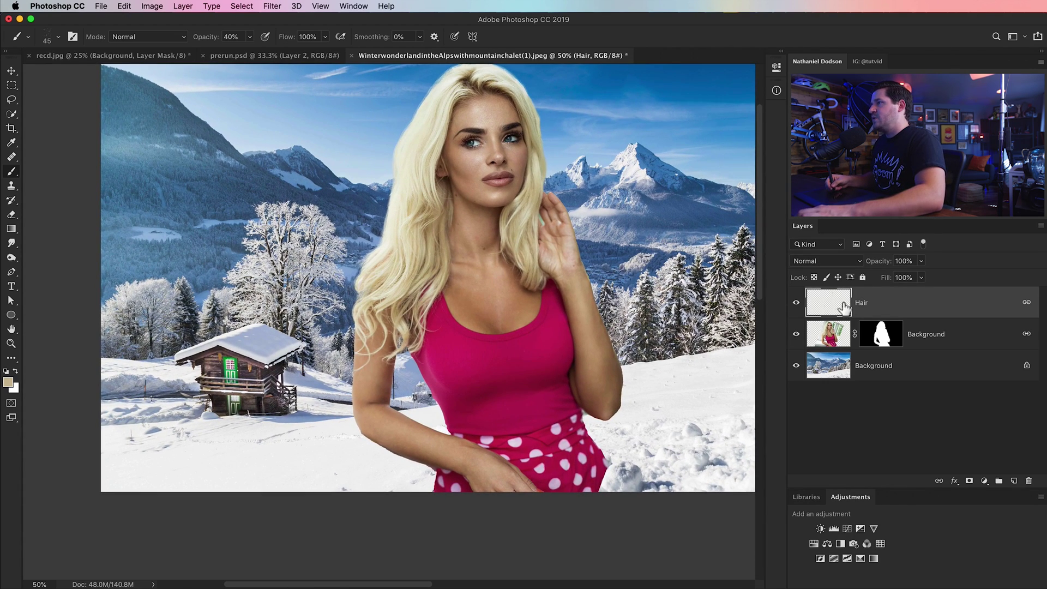
pyautogui.press('v')
pyautogui.click(807, 333)
pyautogui.moveTo(497, 329); pyautogui.dragTo(476, 347)
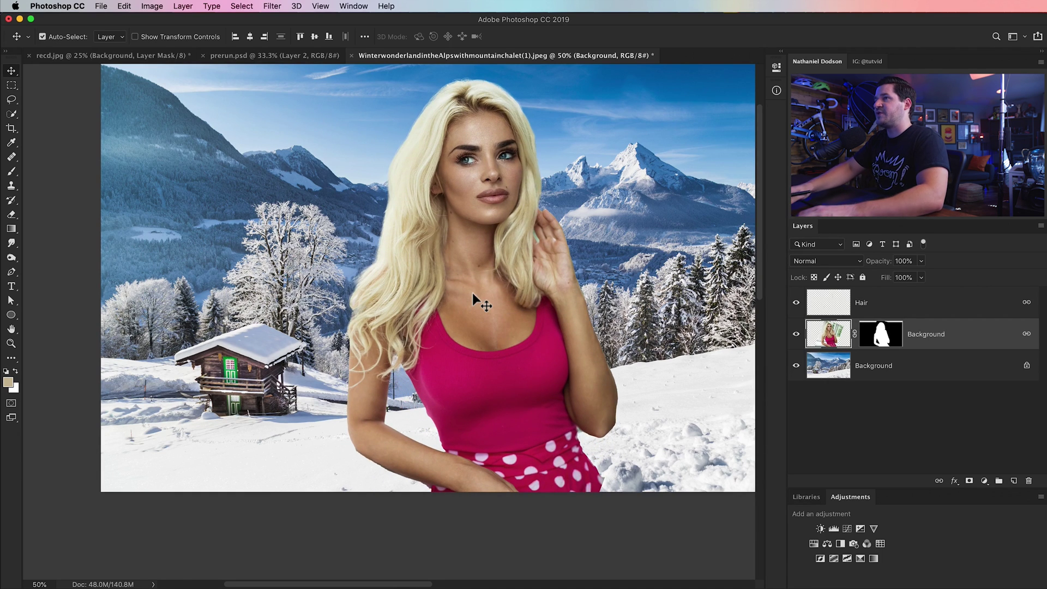
pyautogui.press('super+minus')
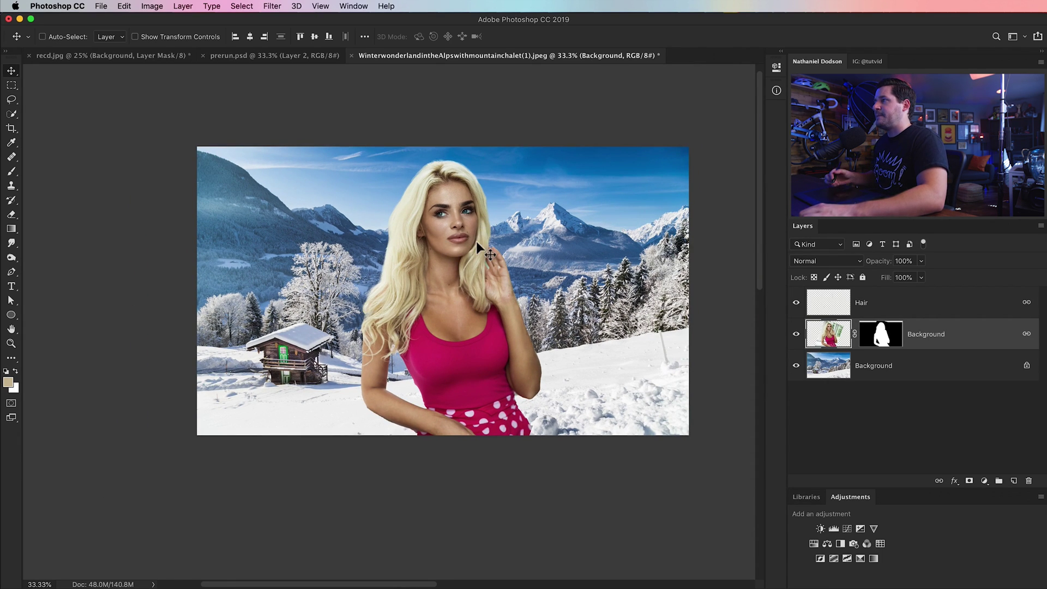
# Step: Group the Hair layer with the masked woman layer and name the group model
pyautogui.click(913, 303)
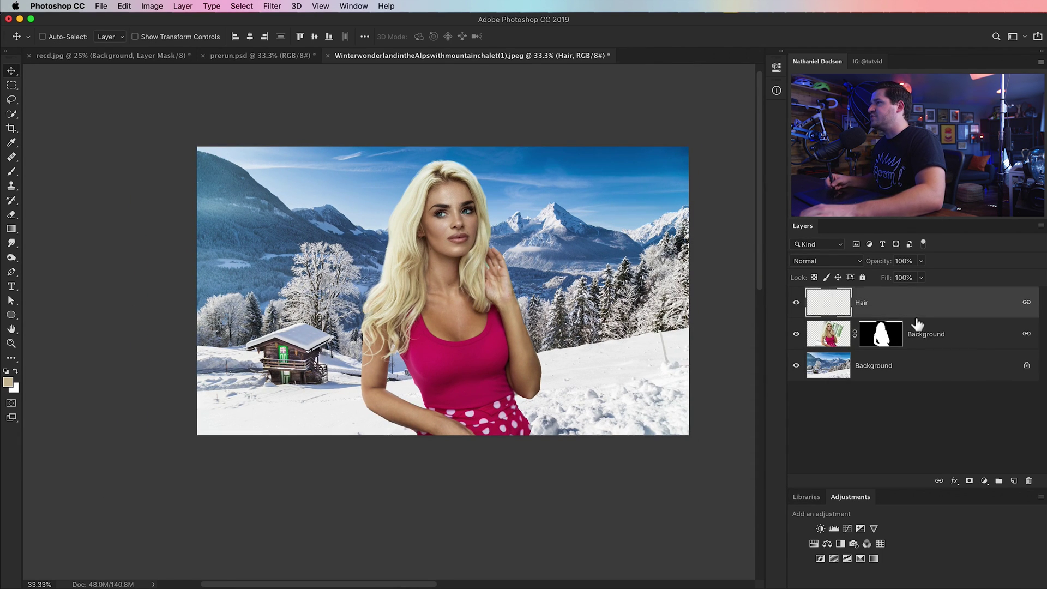
pyautogui.keyDown('shift'); pyautogui.click(949, 338); pyautogui.keyUp('shift')
pyautogui.press('super+g')
pyautogui.doubleClick(845, 291)
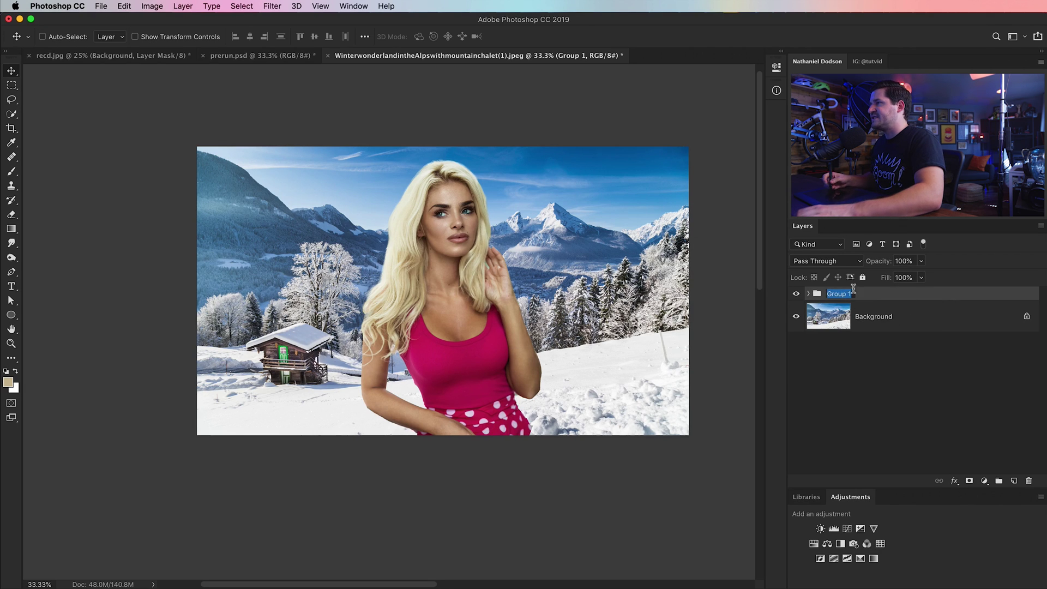
pyautogui.press('Return')
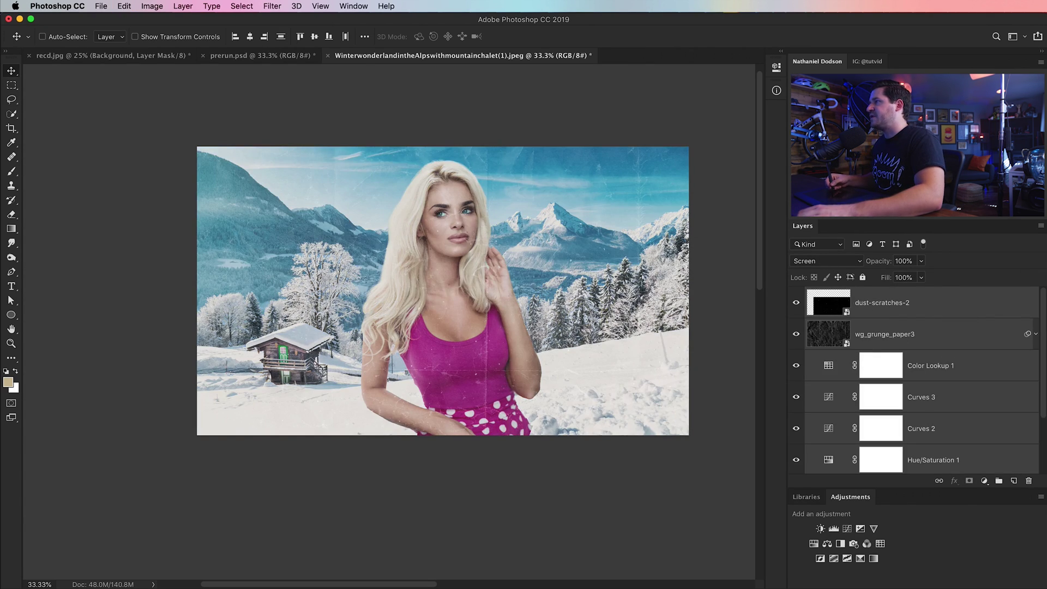
# Step: Hide the dust-scratches-2 and wg_grunge_paper3 textures, and clip Curves 1, Hue/Saturation 1 and Curves 2 to the model group
pyautogui.moveTo(796, 332); pyautogui.dragTo(796, 303)
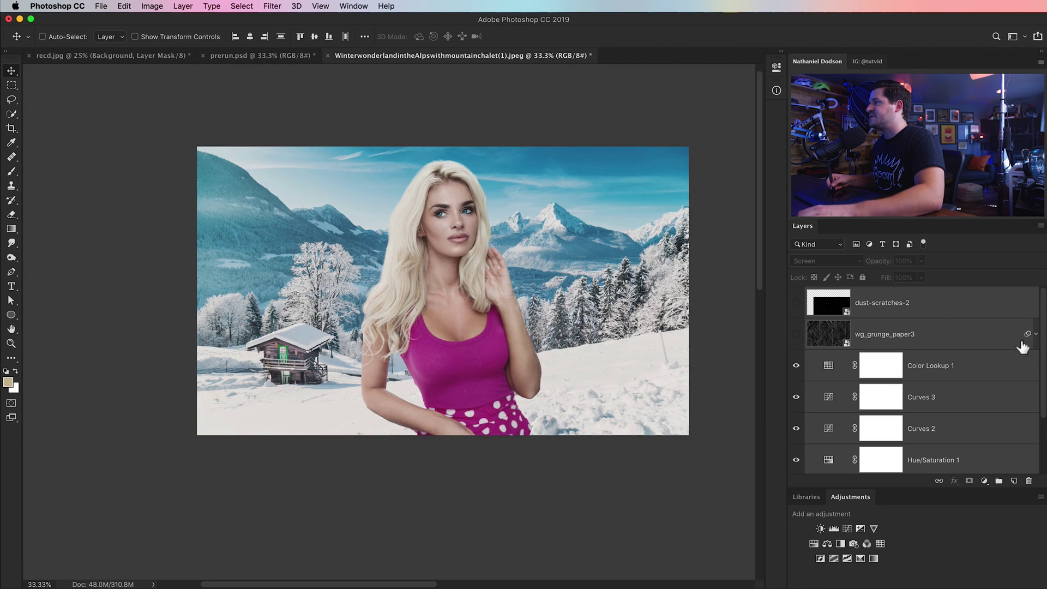
pyautogui.moveTo(1040, 335); pyautogui.dragTo(1031, 405)
pyautogui.click(939, 415)
pyautogui.keyDown('shift'); pyautogui.click(943, 355); pyautogui.keyUp('shift')
pyautogui.press('super+alt+g')
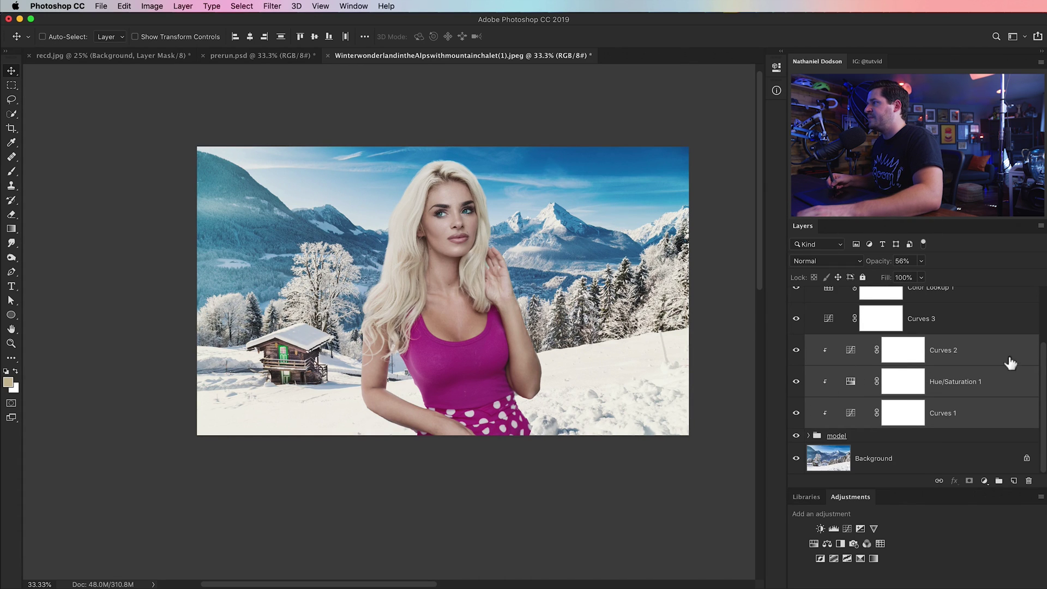
# Step: Show the wg_grunge_paper3 texture layer again and select it
pyautogui.scroll(3, 1042, 367)
pyautogui.click(796, 333)
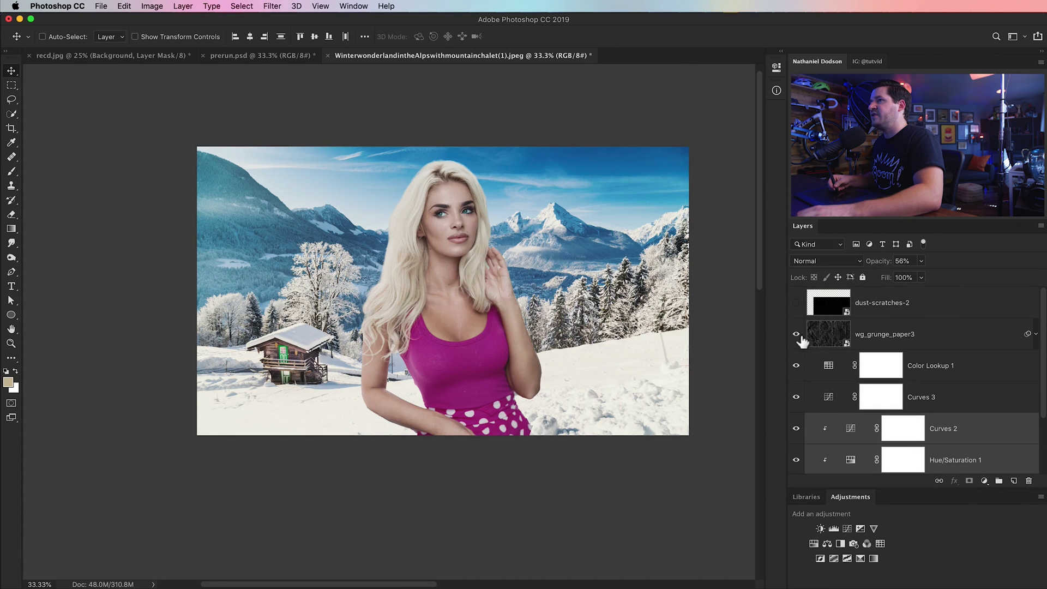
pyautogui.click(831, 338)
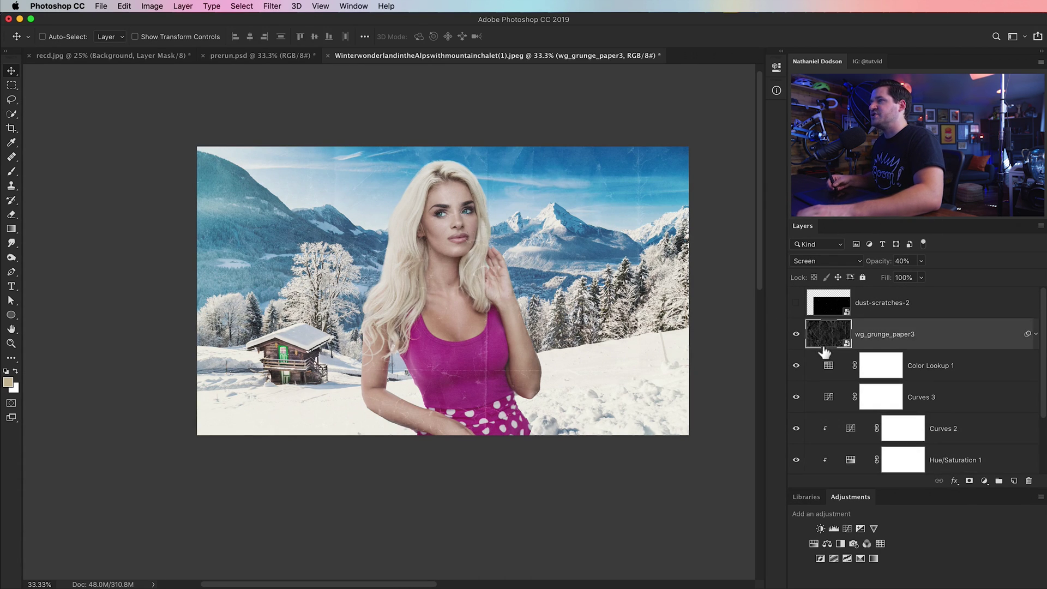
# Step: Hide the dust-scratches-2 and wg_grunge_paper3 texture layers
pyautogui.click(844, 307)
pyautogui.click(796, 303)
pyautogui.moveTo(597, 328); pyautogui.dragTo(470, 249)
pyautogui.moveTo(796, 334); pyautogui.dragTo(802, 305)
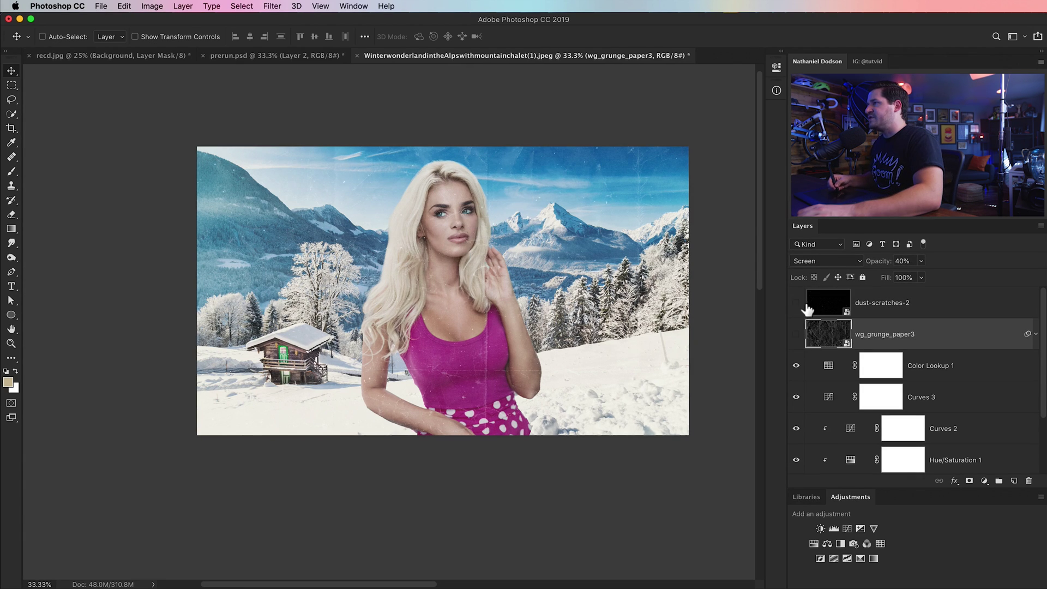
# Step: Stamp all visible layers into a new layer directly above Color Lookup 1 and convert it to a smart object
pyautogui.click(829, 364)
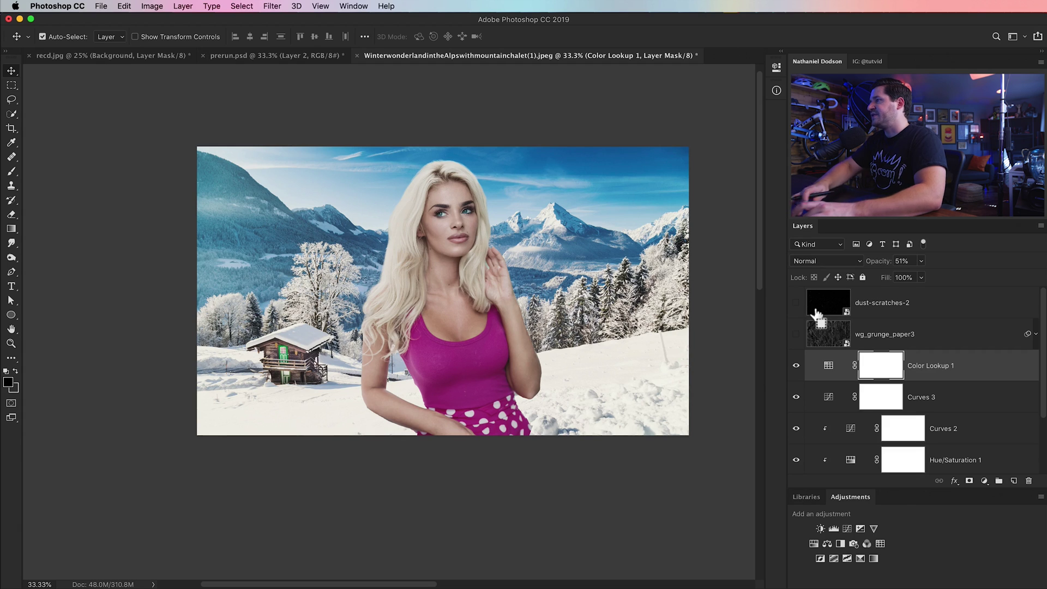
pyautogui.press('super+alt+shift+e')
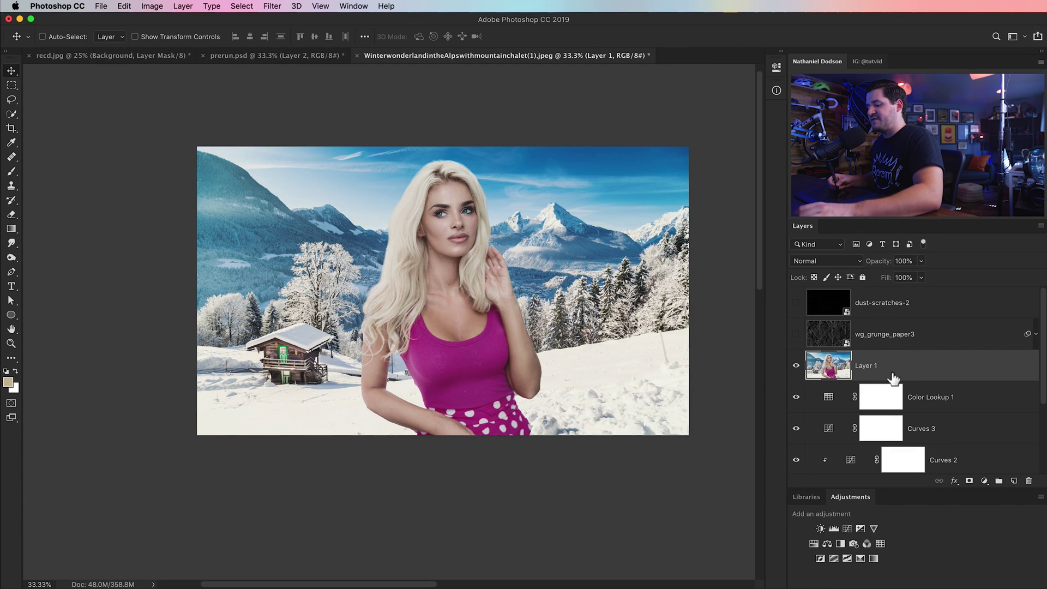
pyautogui.click(183, 6)
pyautogui.moveTo(283, 219)
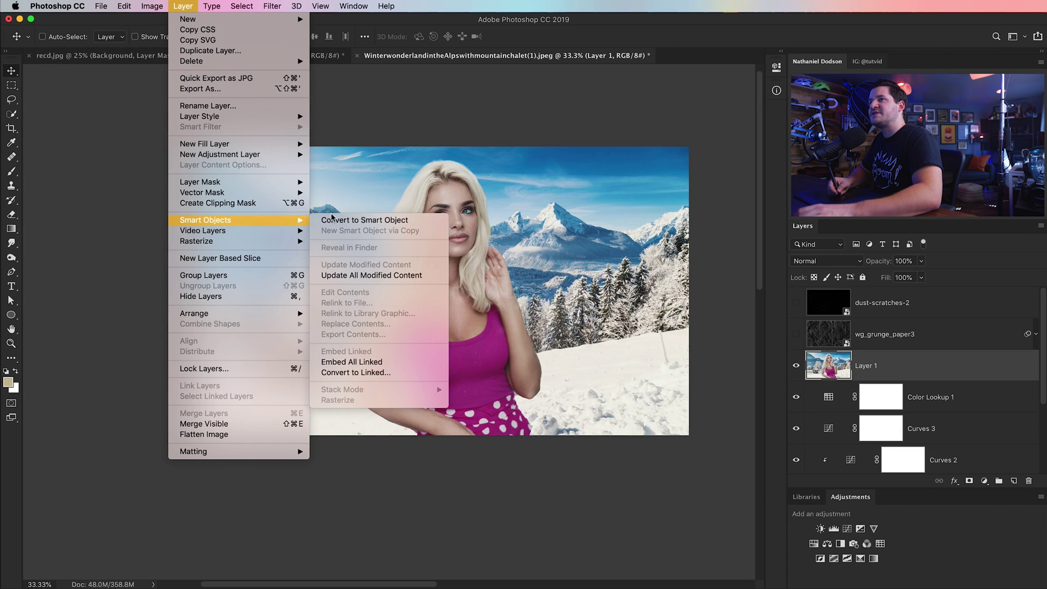
pyautogui.click(330, 218)
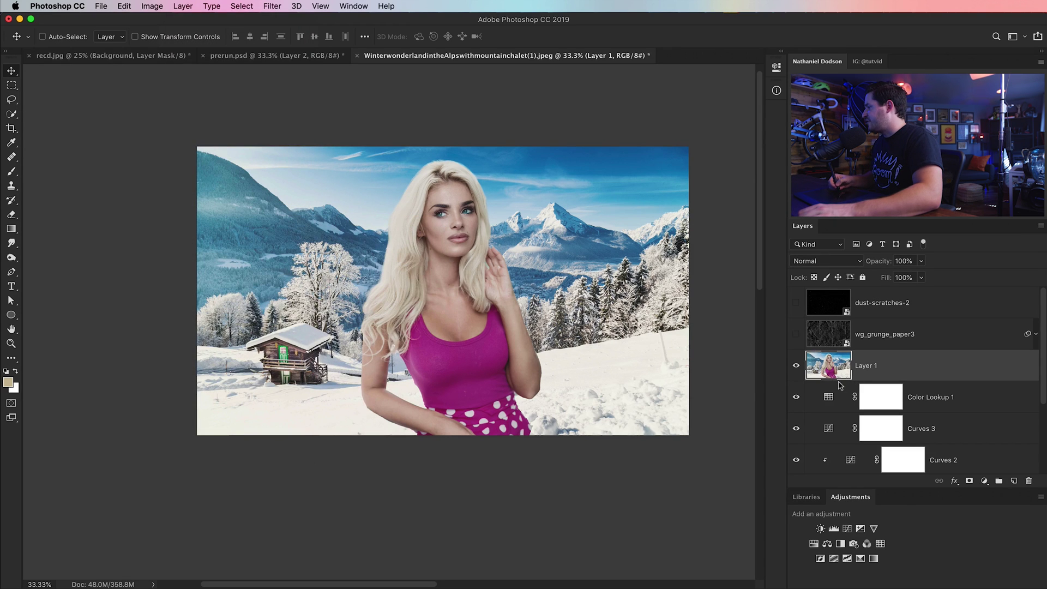
# Step: Paste the copied layer style onto the stamped smart object and rename it TONING
pyautogui.rightClick(878, 370)
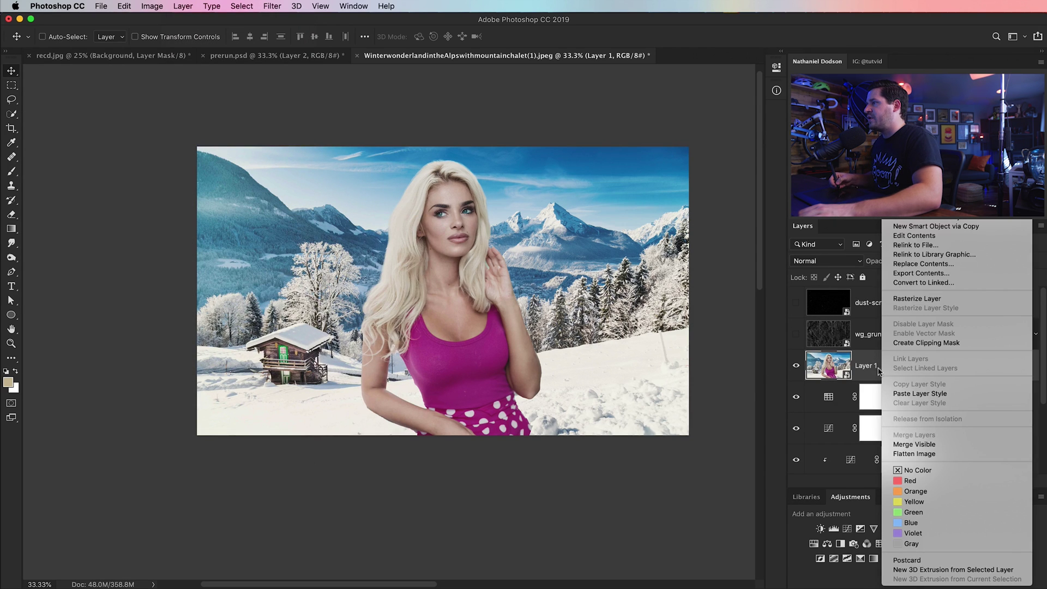
pyautogui.click(931, 393)
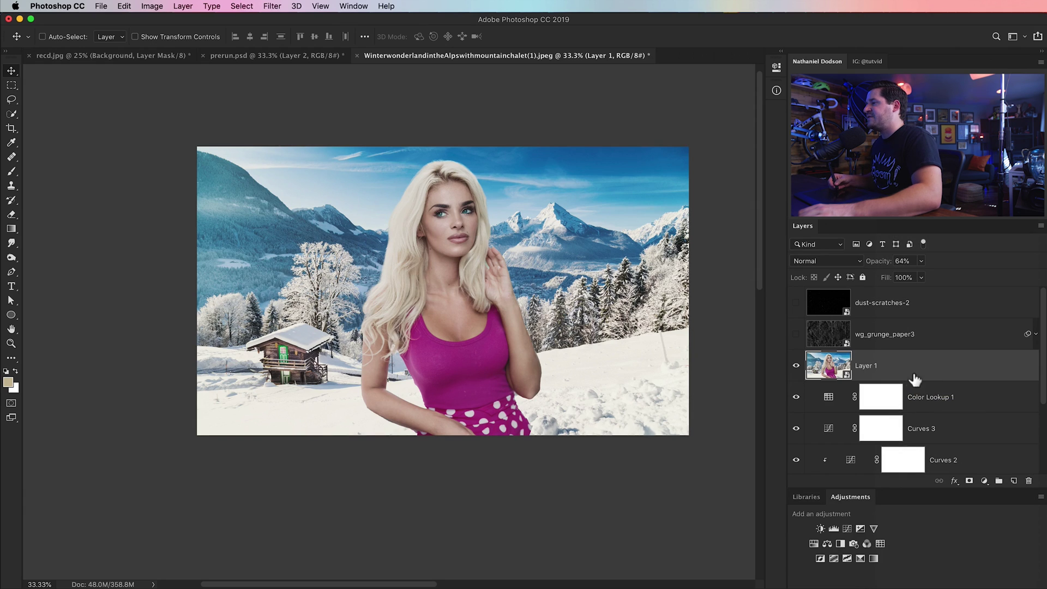
pyautogui.doubleClick(865, 365)
pyautogui.write('TONING')
pyautogui.press('Return')
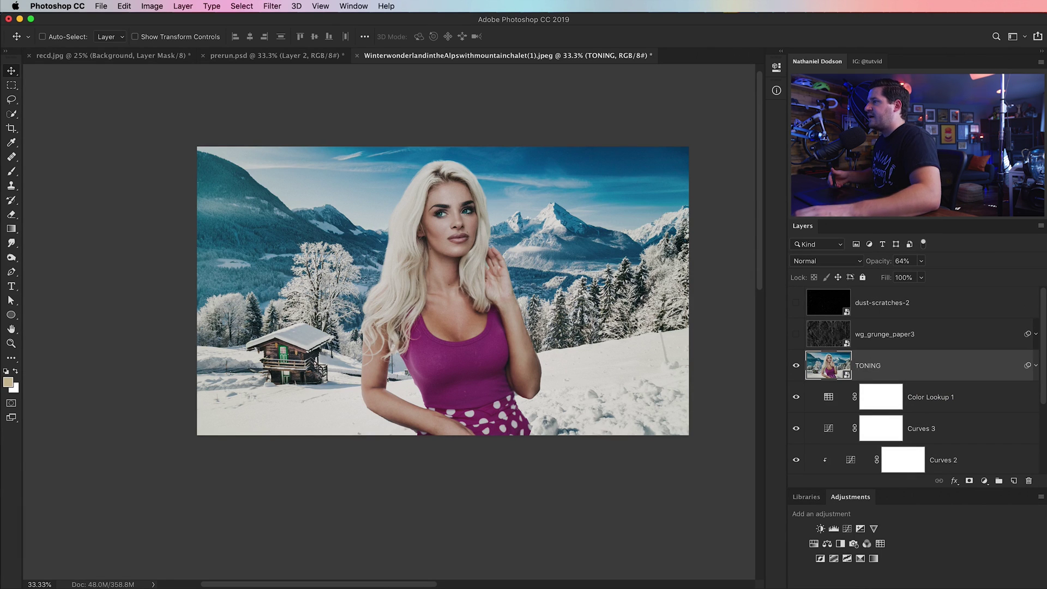
# Step: Show both the dust-scratches-2 and wg_grunge_paper3 textures again and review the full layer stack
pyautogui.click(796, 325)
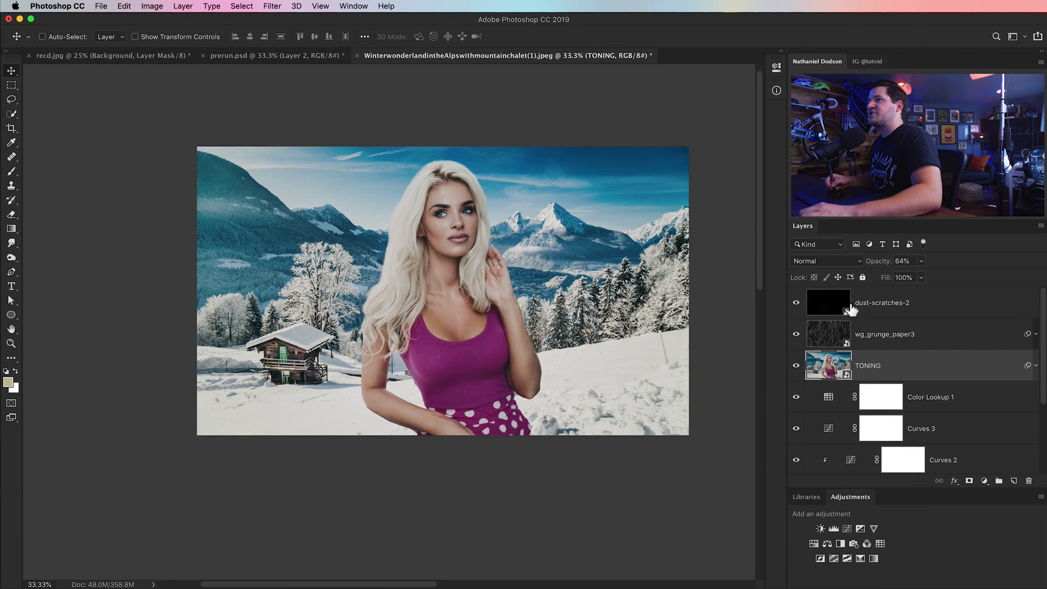
pyautogui.moveTo(1042, 323); pyautogui.dragTo(1018, 429)
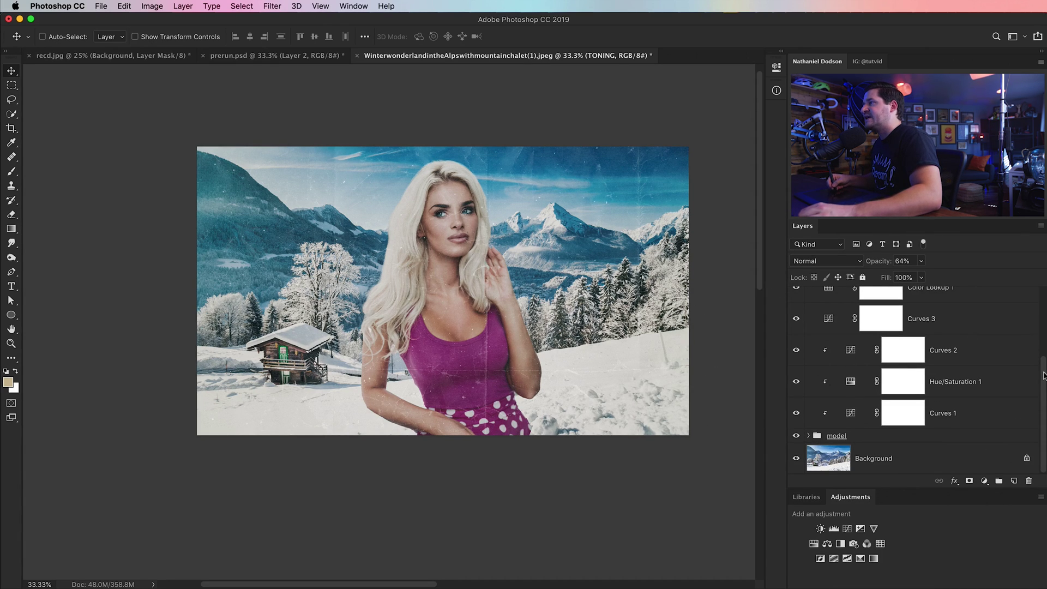
pyautogui.moveTo(1043, 375); pyautogui.dragTo(1041, 300)
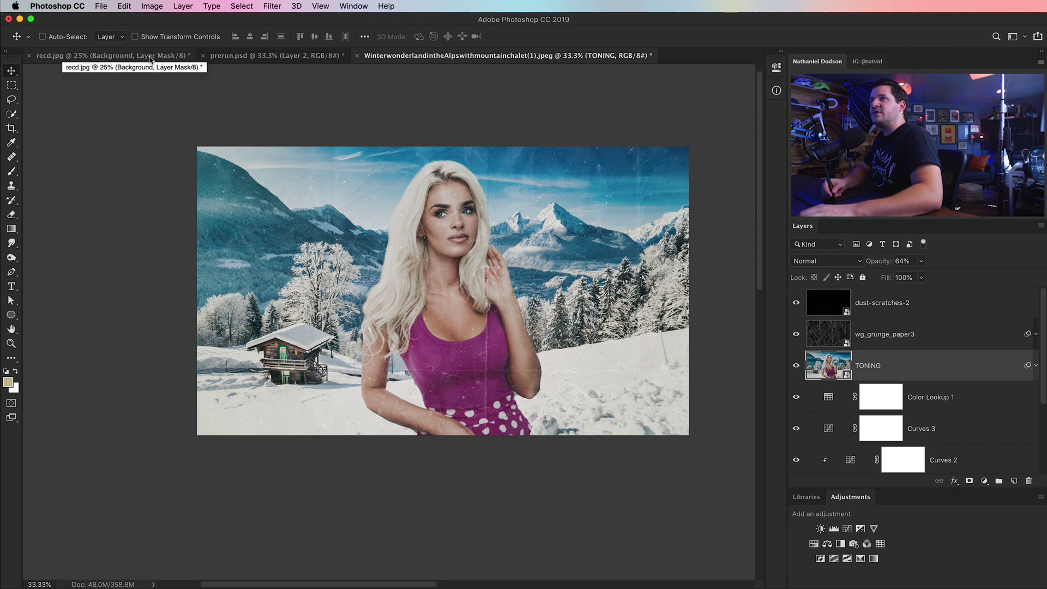
# Step: Switch to the recd.jpg document and toggle its original and masked Background layers to compare the cutout with the source photo
pyautogui.click(224, 56)
pyautogui.click(164, 57)
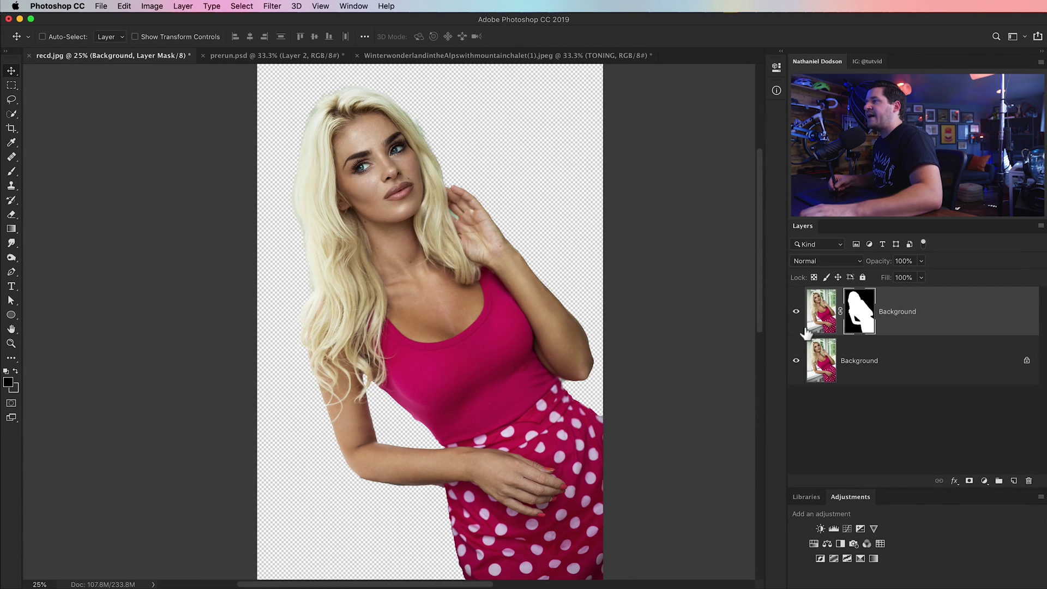
pyautogui.click(796, 360)
pyautogui.click(796, 311)
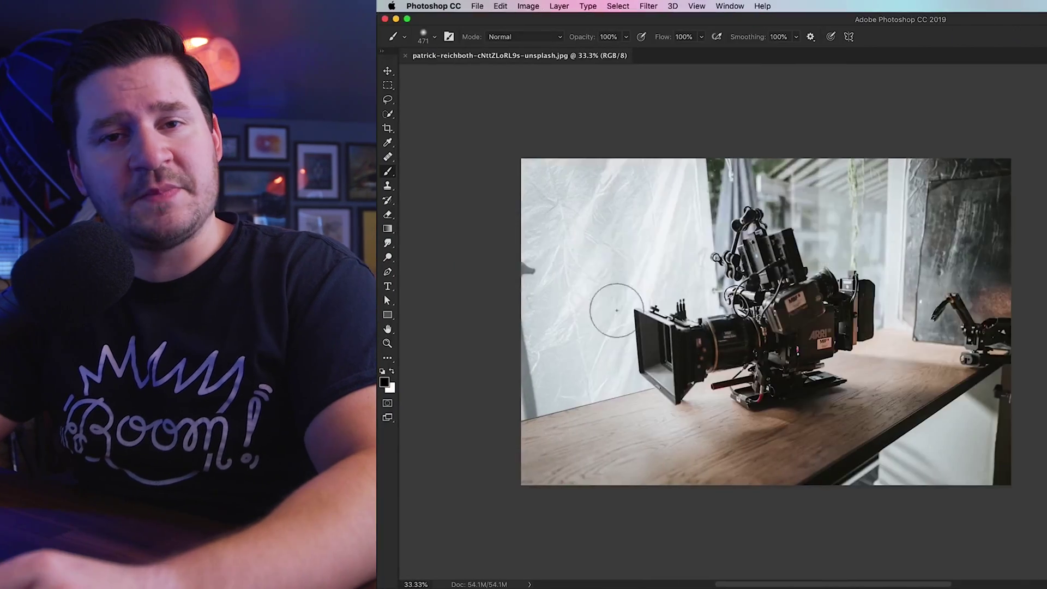
pyautogui.moveTo(615, 304); pyautogui.dragTo(930, 373)
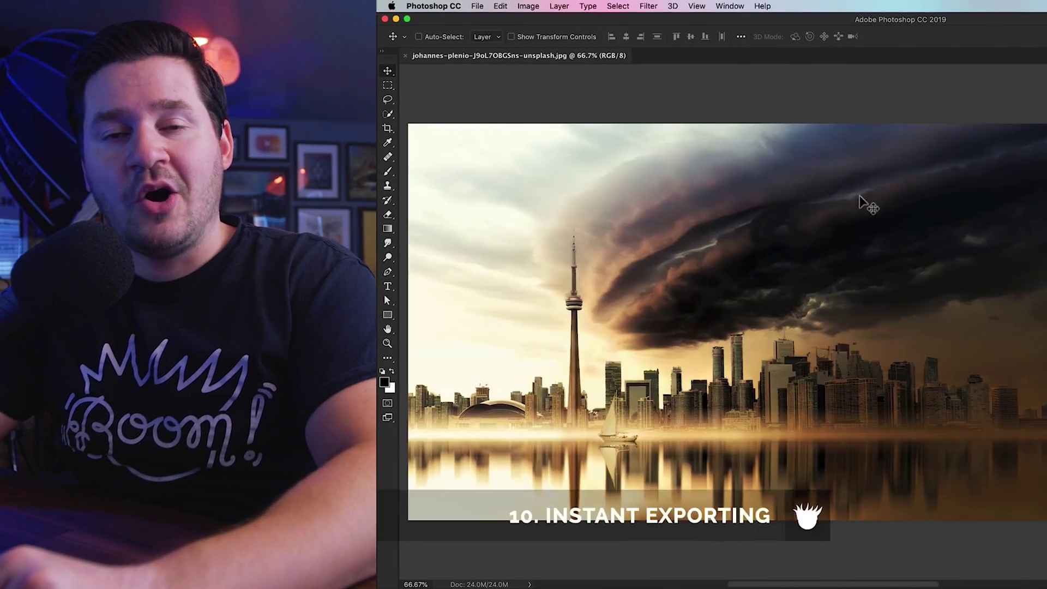
pyautogui.press('super+shift+e')
pyautogui.press('Return')
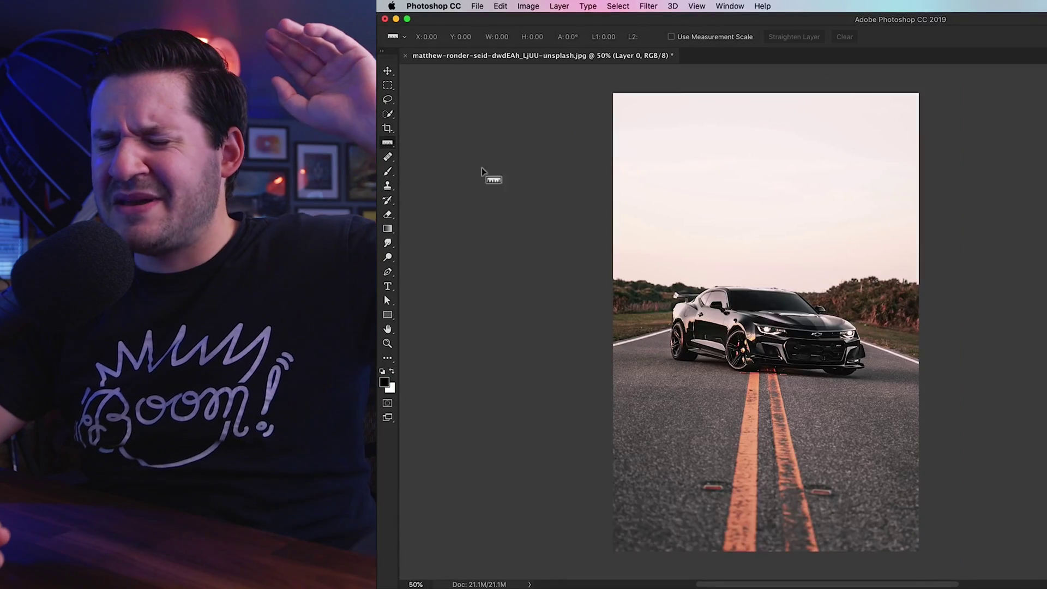
pyautogui.press('c')
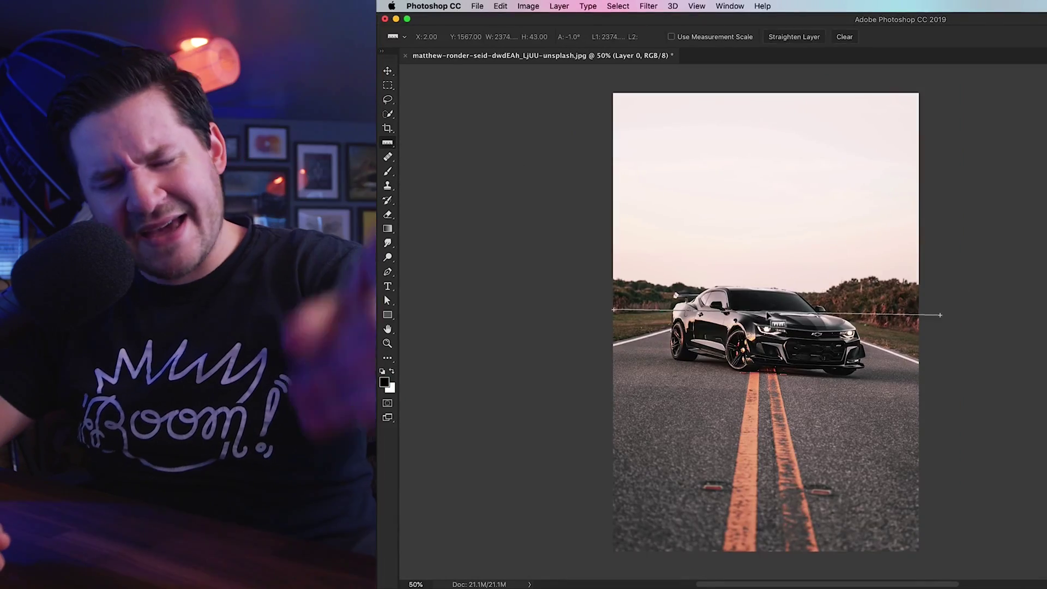
pyautogui.moveTo(935, 310); pyautogui.dragTo(913, 104)
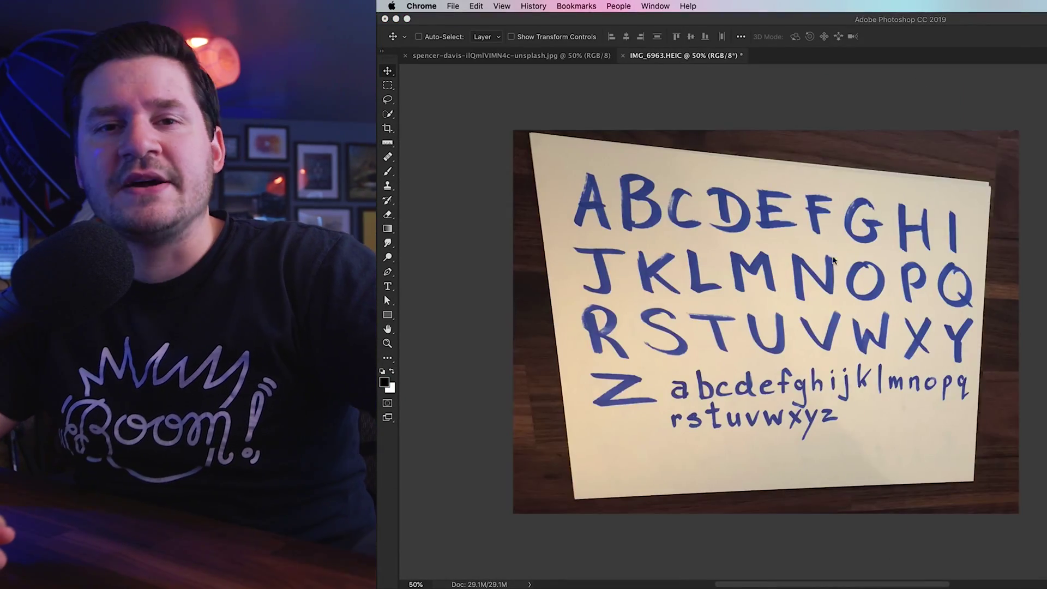